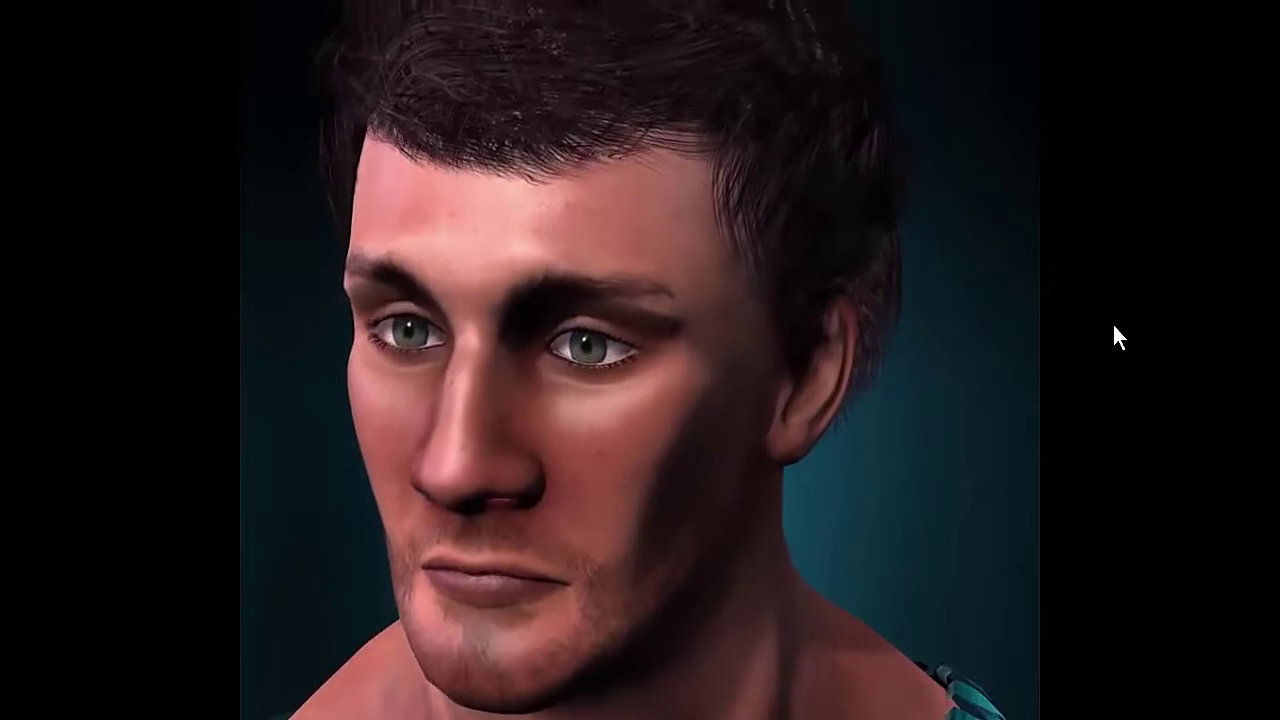
mouse_move(1060, 283)
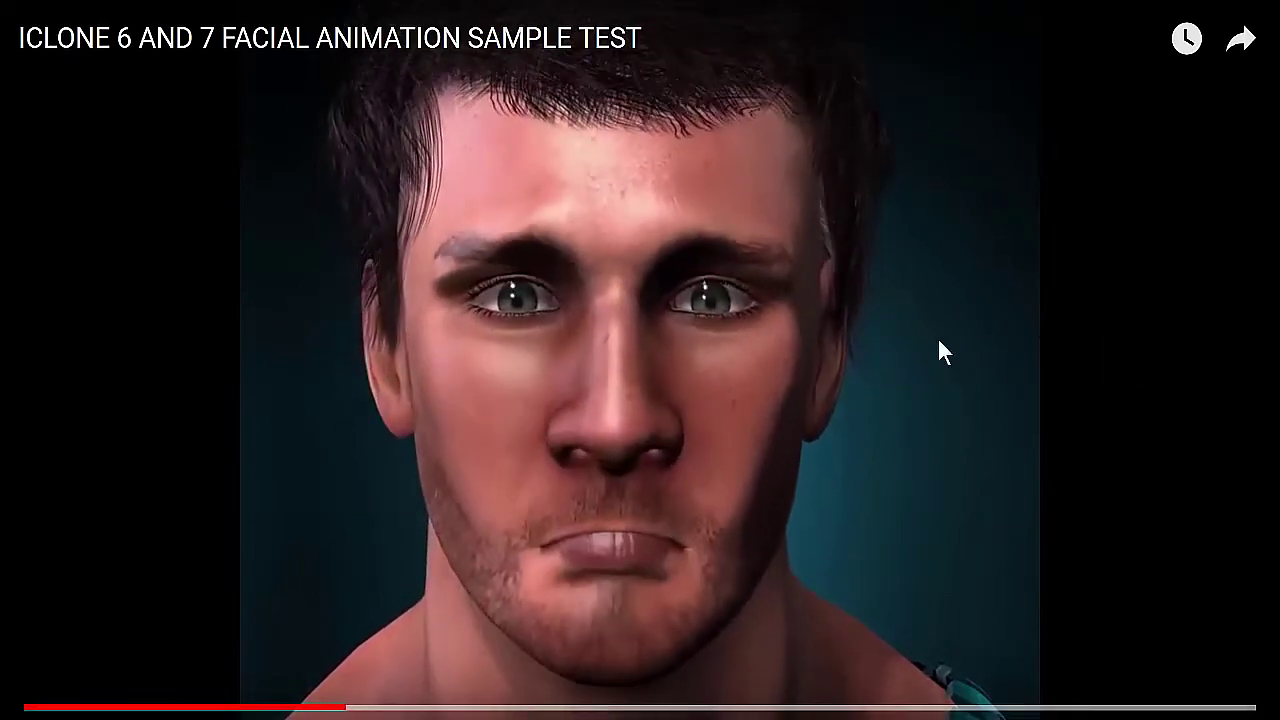
triple_click(780, 400)
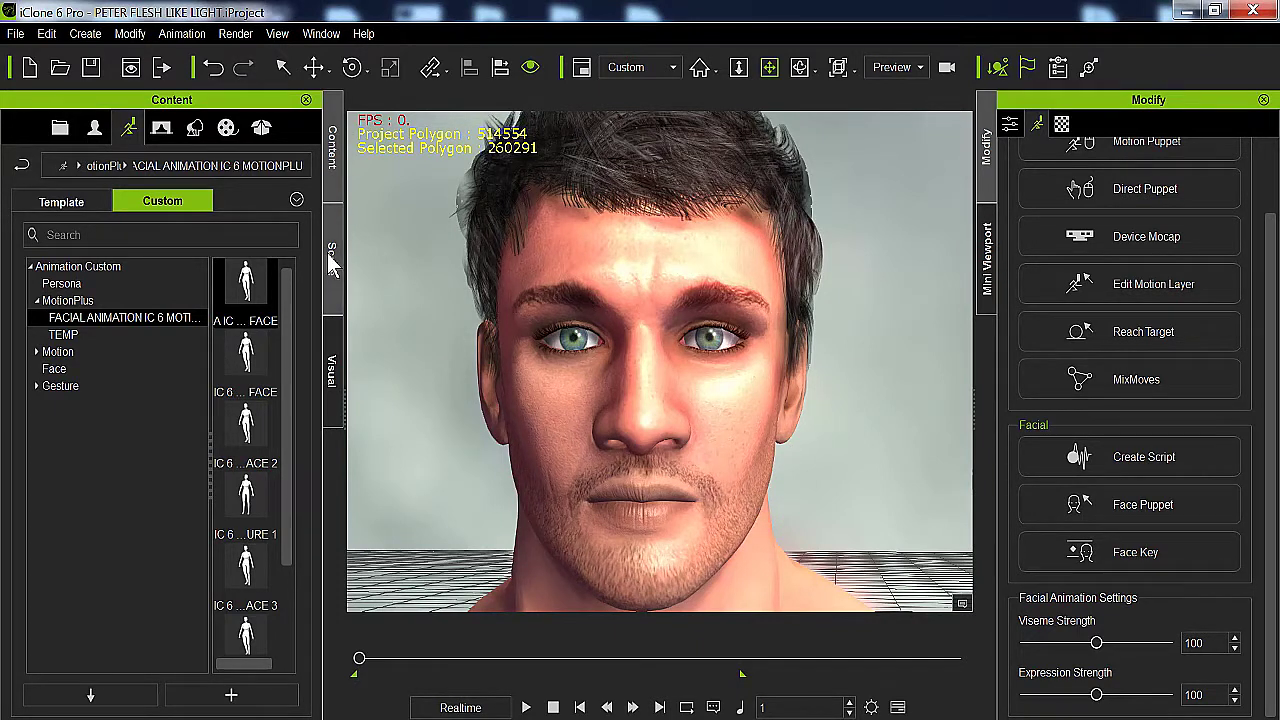
Select the PETER FACIALANIM avatar in the scene list and return to the content library
click(332, 258)
click(154, 207)
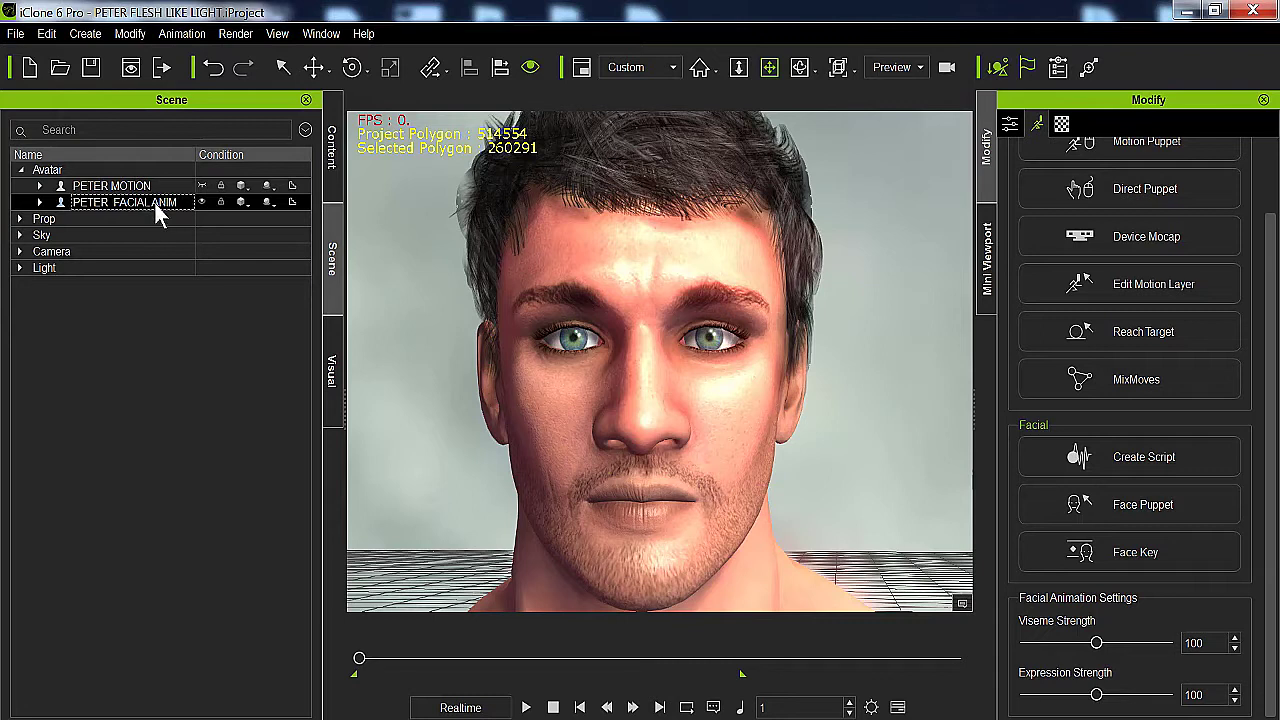
click(330, 184)
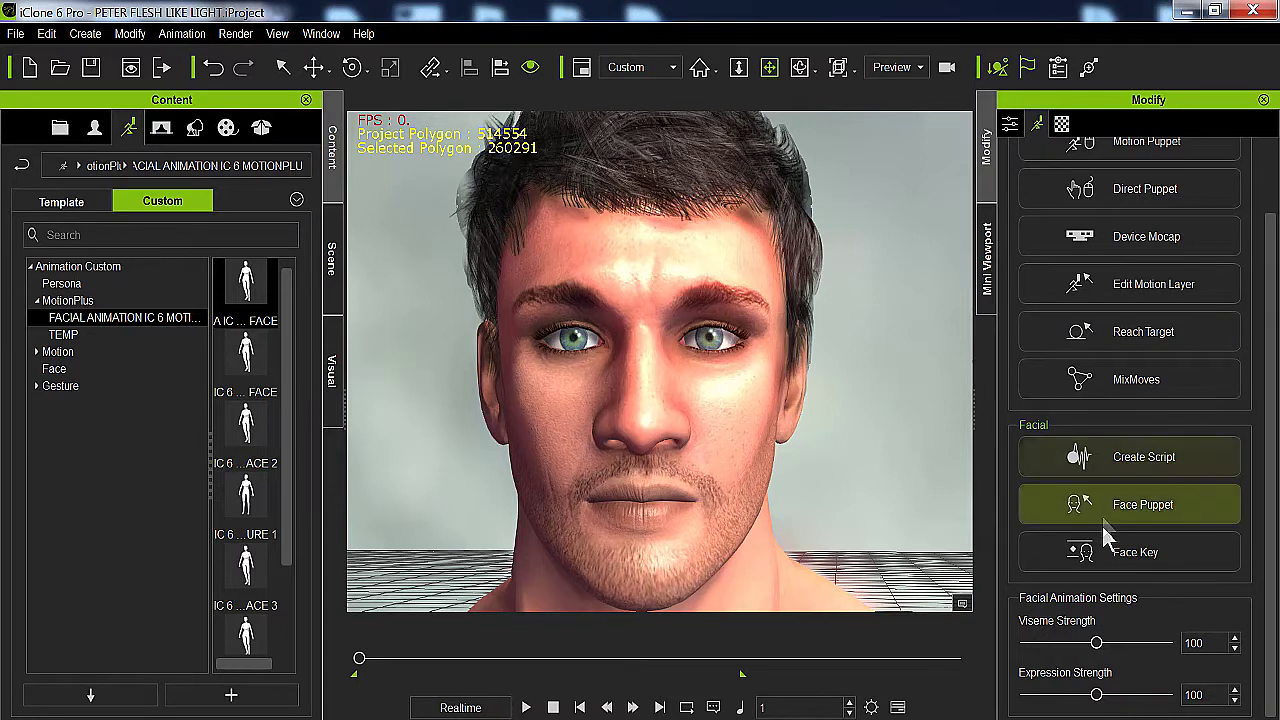
Open the Face Key editor, select the lips and pose the avatar's mouth open with the teeth showing
click(1132, 548)
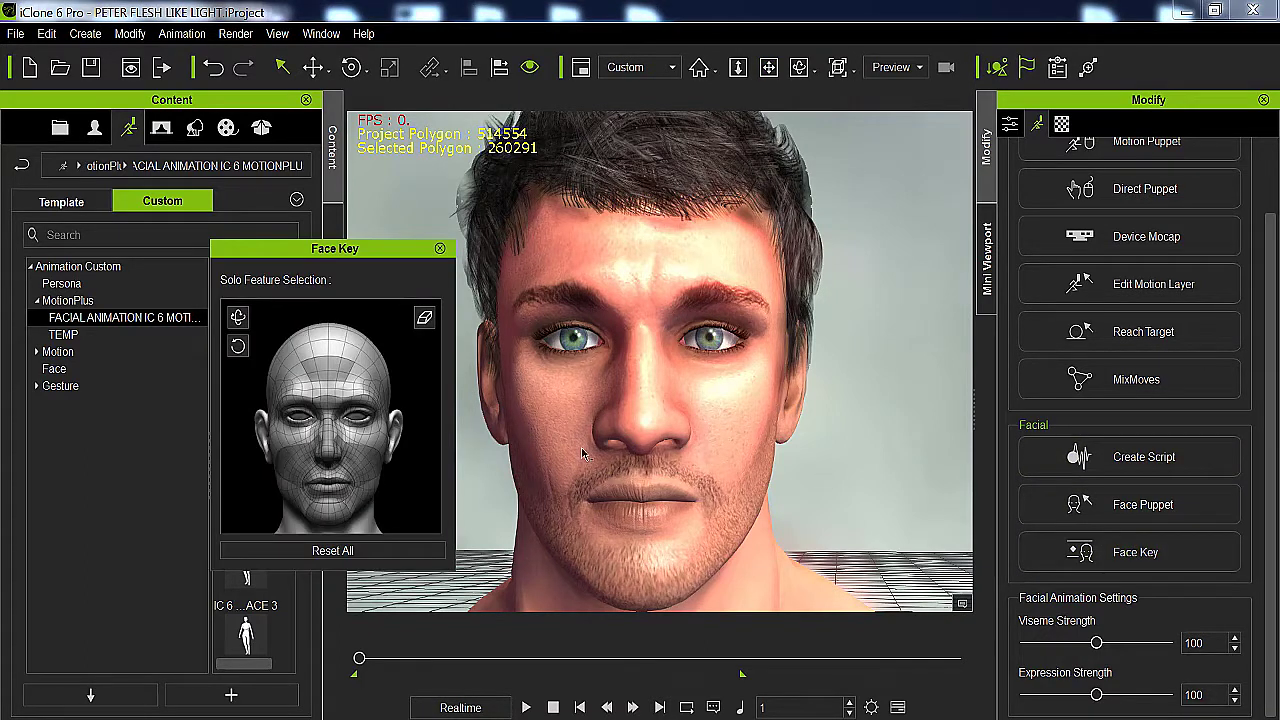
drag(367, 253, 381, 216)
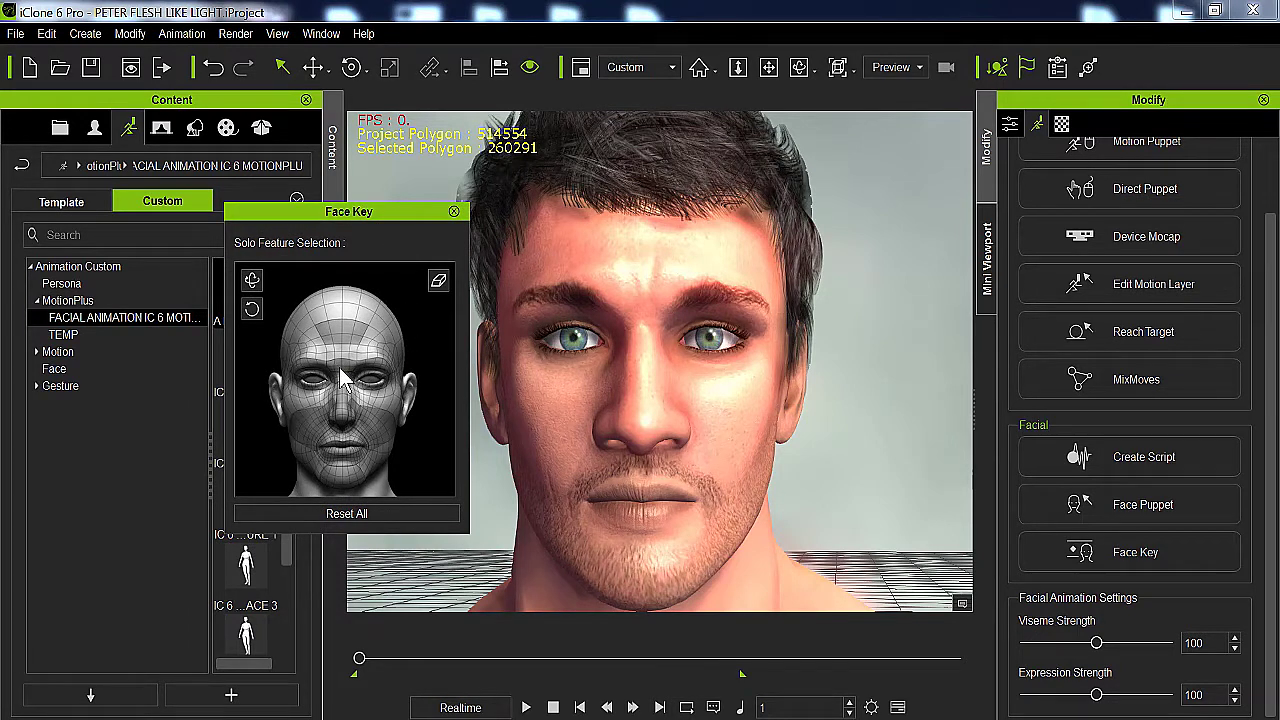
click(344, 447)
drag(343, 455, 368, 612)
drag(350, 425, 52, 422)
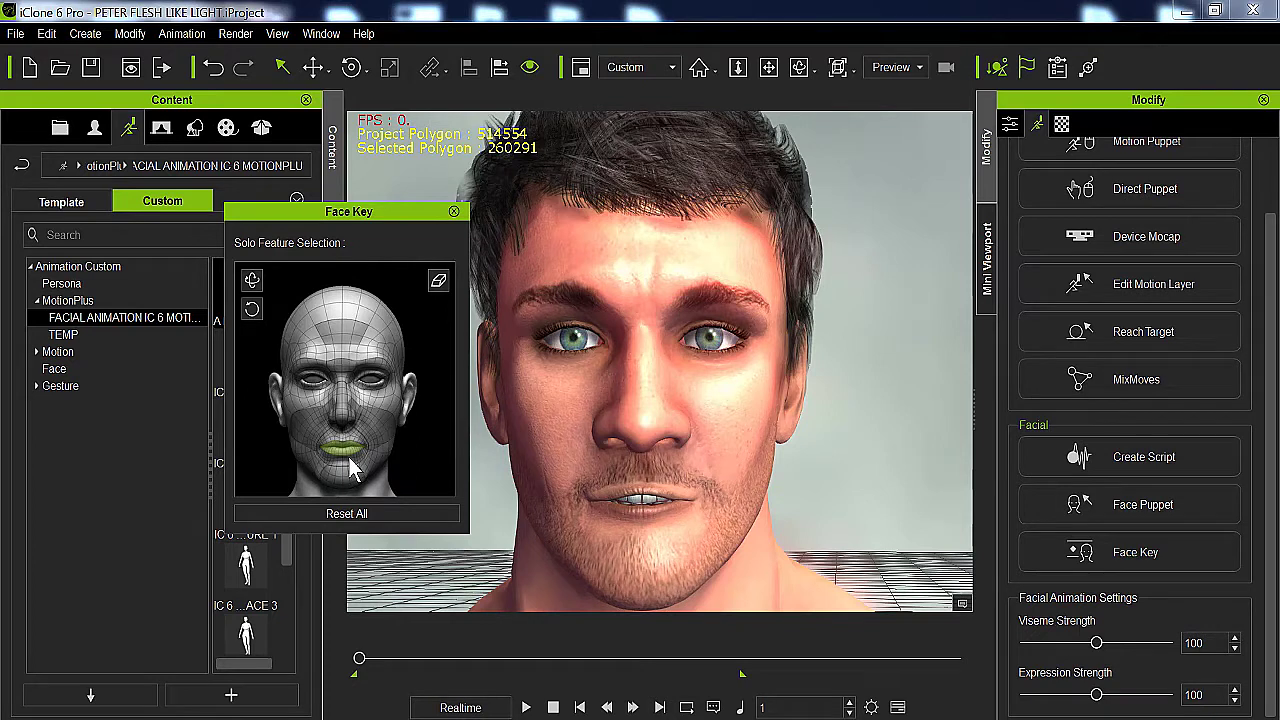
drag(340, 450, 544, 410)
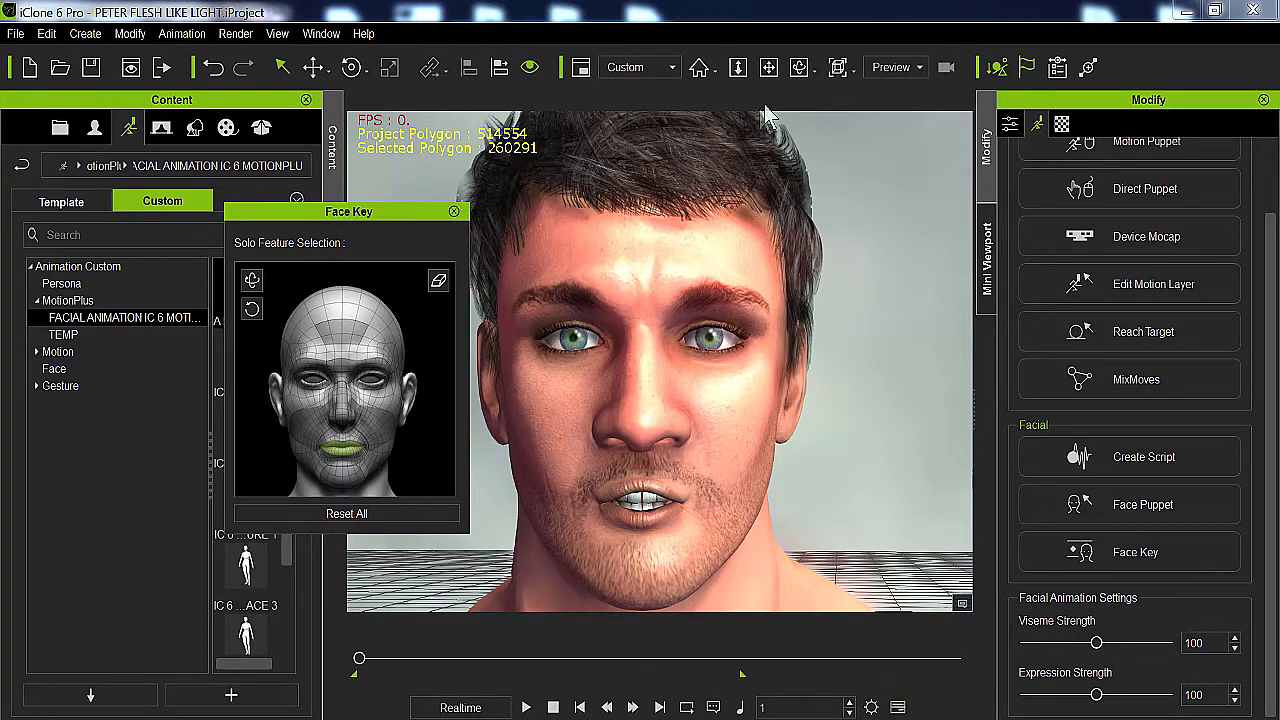
Open the avatar's Timeline and move its window so the track names can be read
click(766, 68)
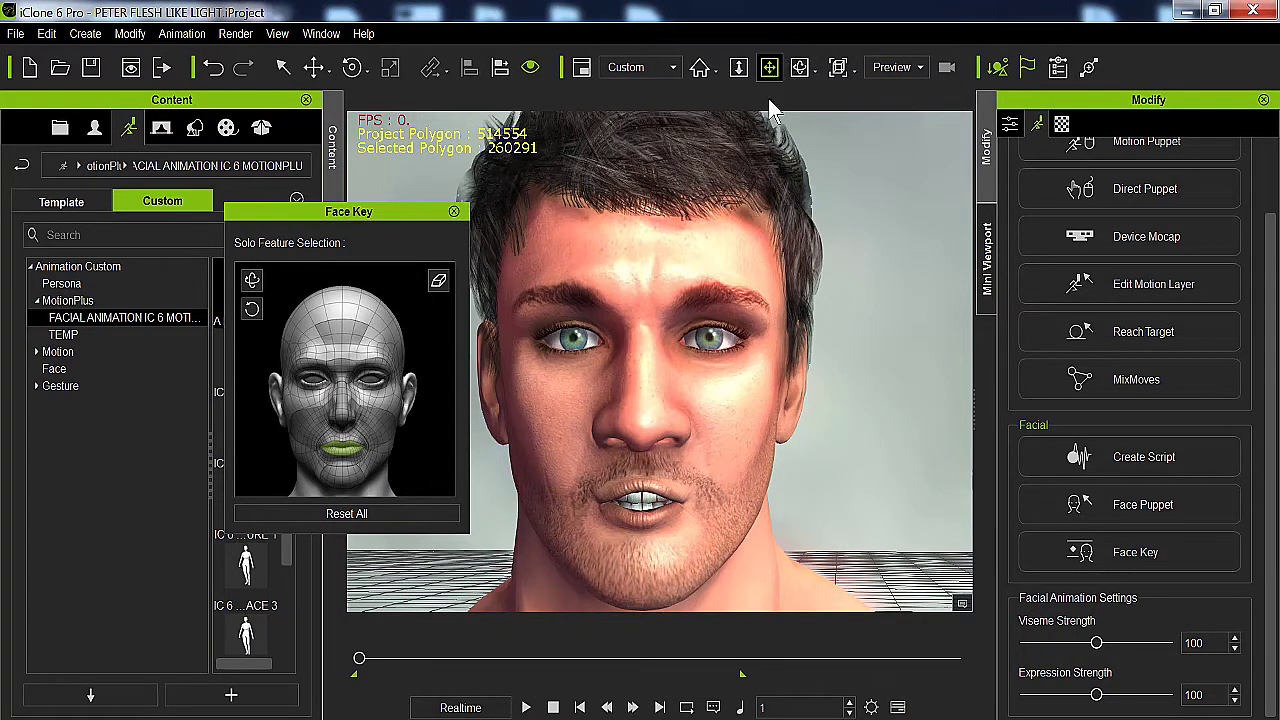
right_click(640, 295)
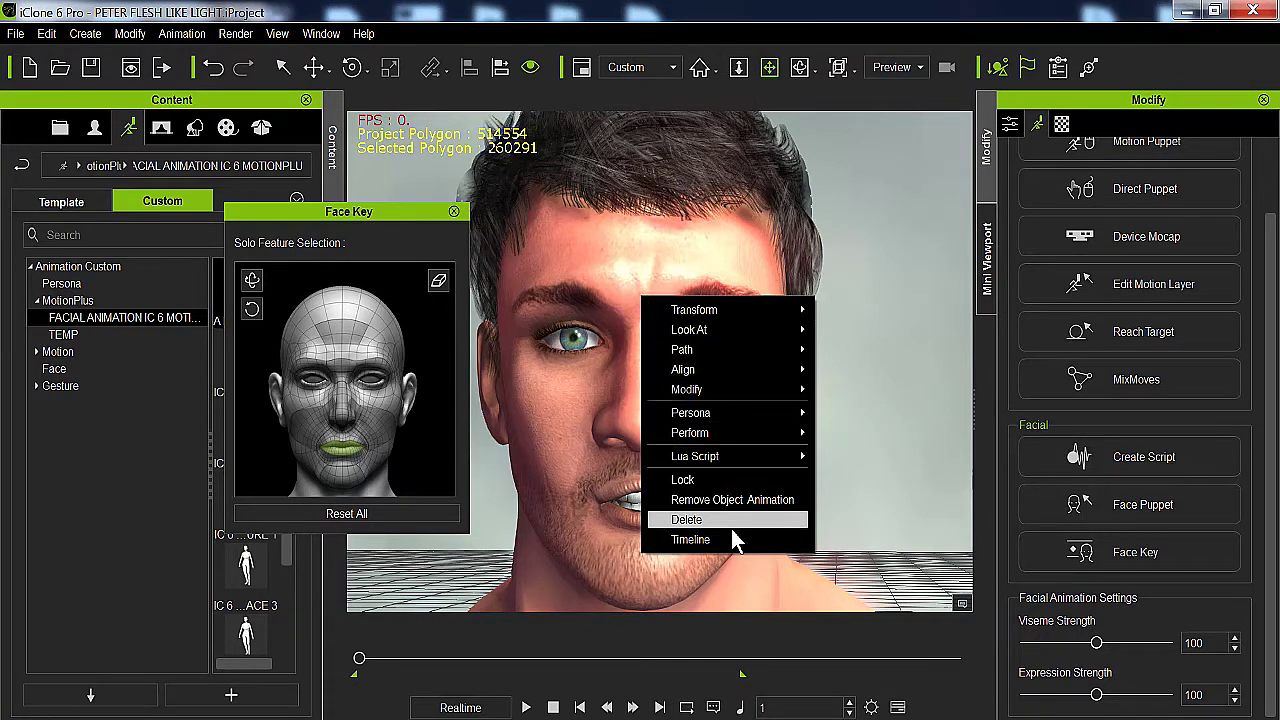
click(706, 539)
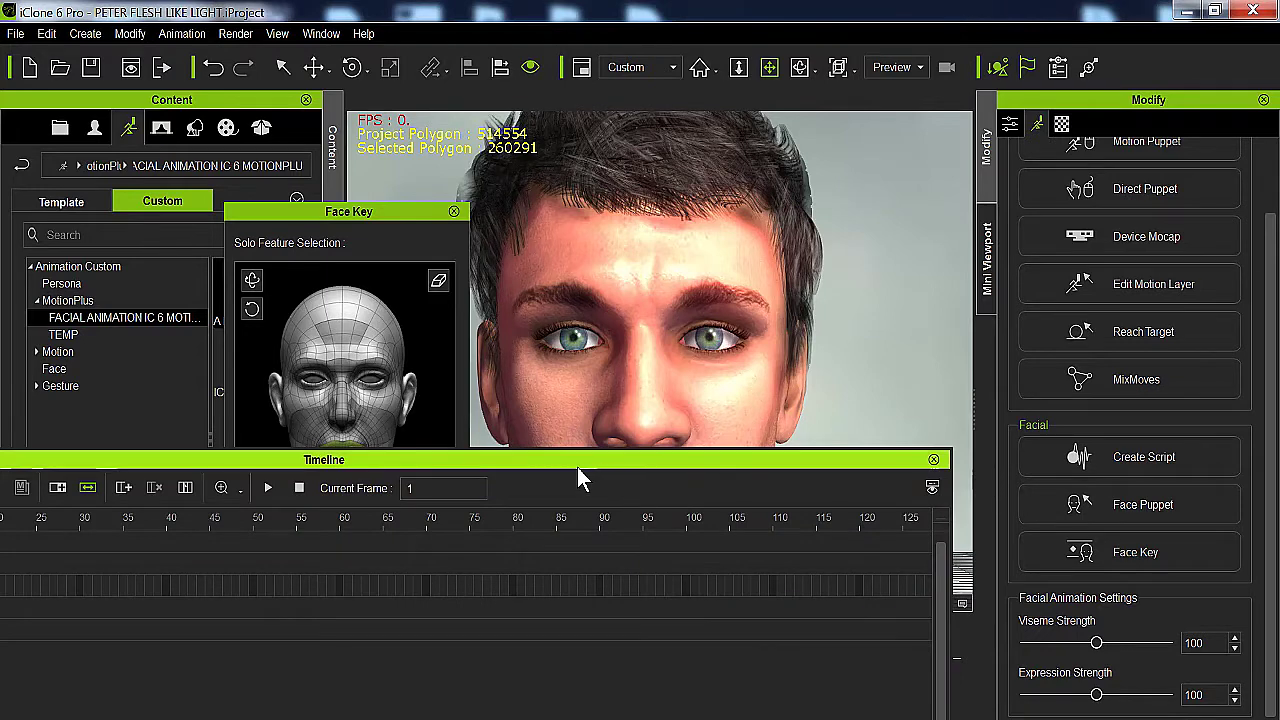
drag(480, 330, 900, 392)
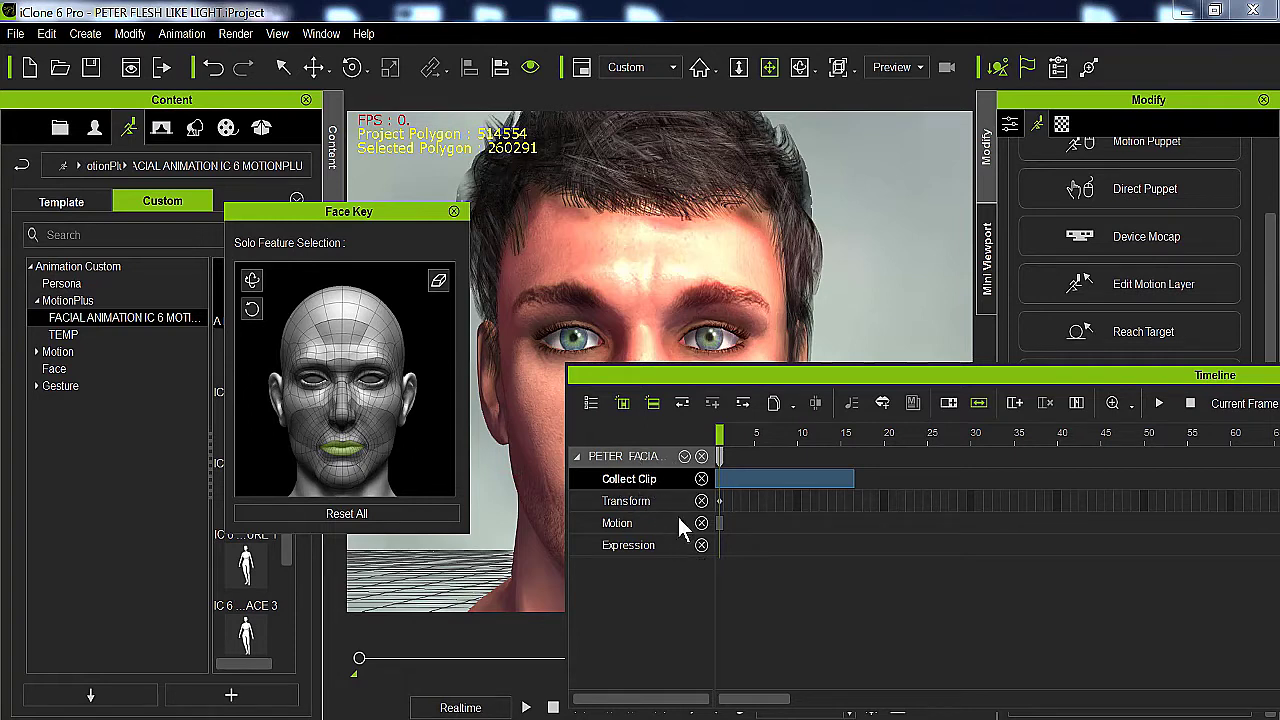
Check that the avatar's Expression track is shown, select it and place the Timeline below the avatar's eyes
click(684, 456)
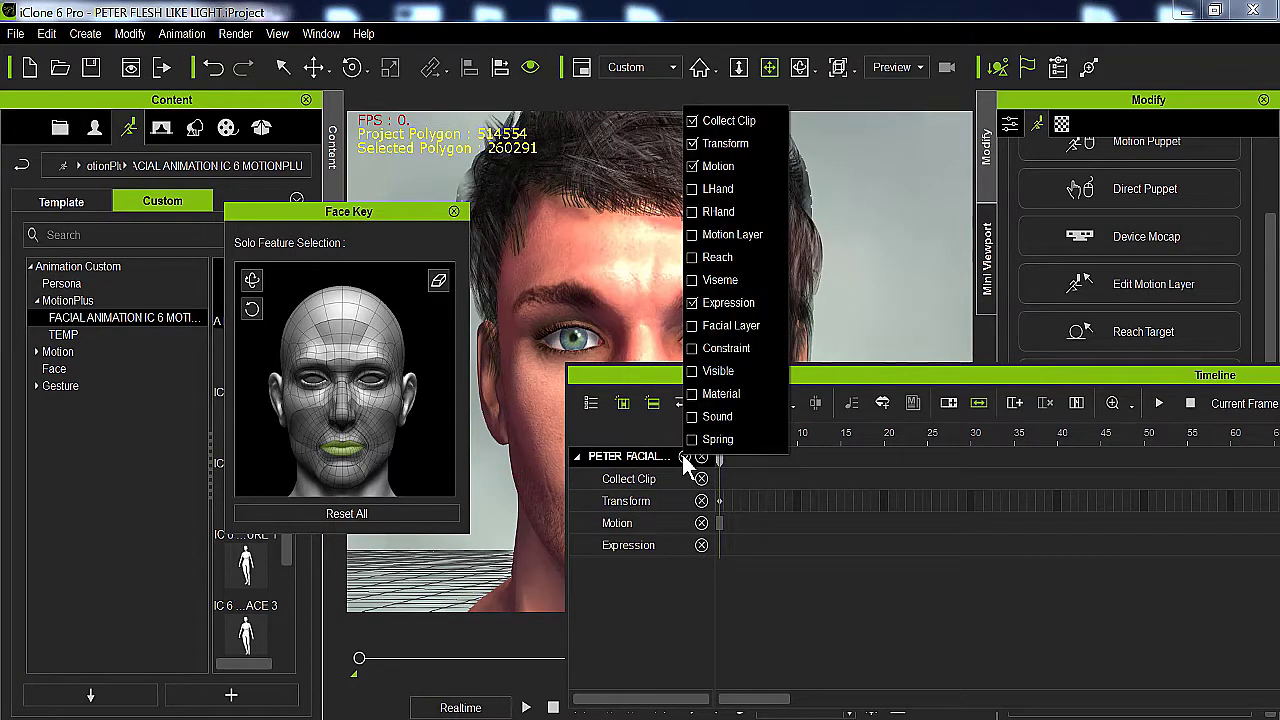
click(702, 304)
click(694, 303)
click(632, 375)
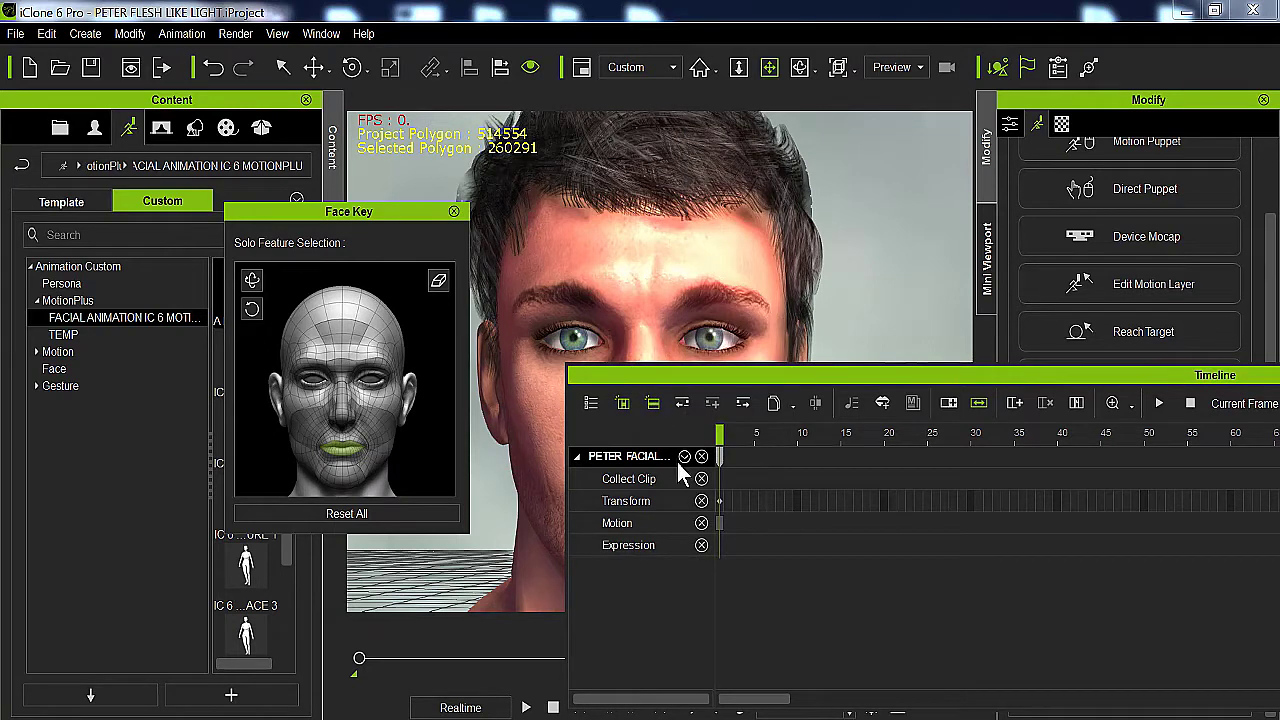
click(636, 550)
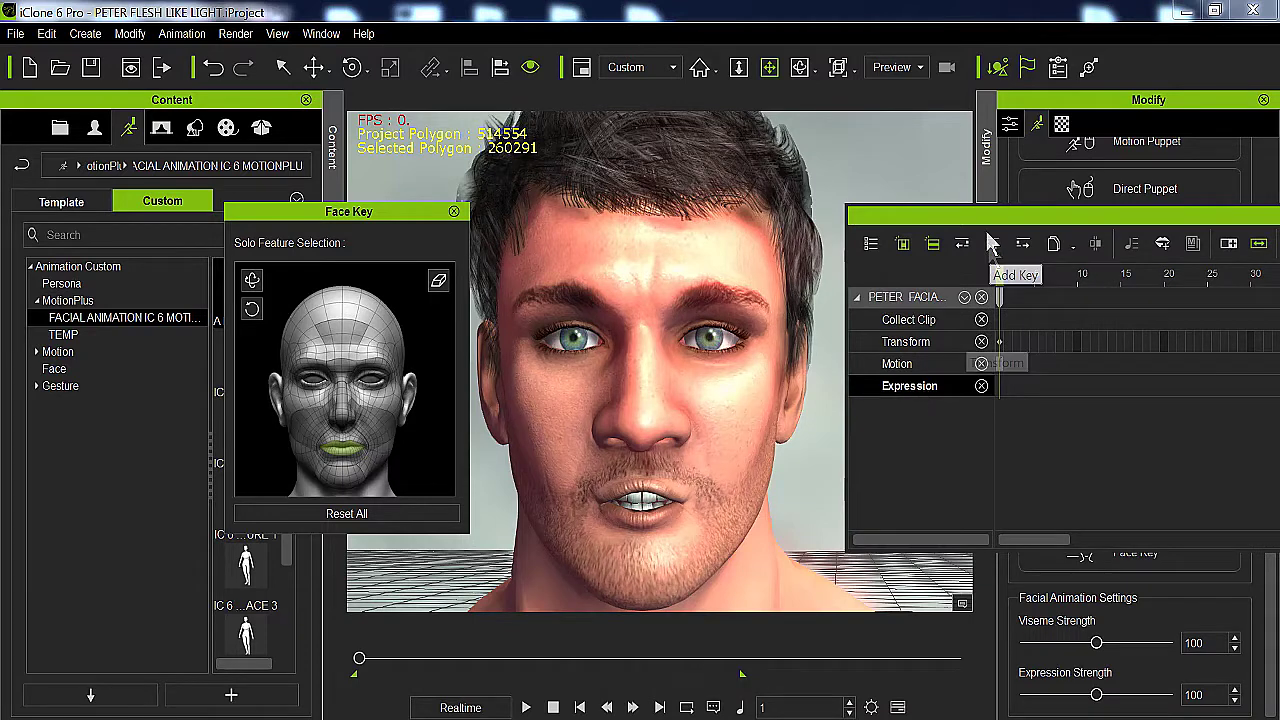
drag(976, 218, 595, 443)
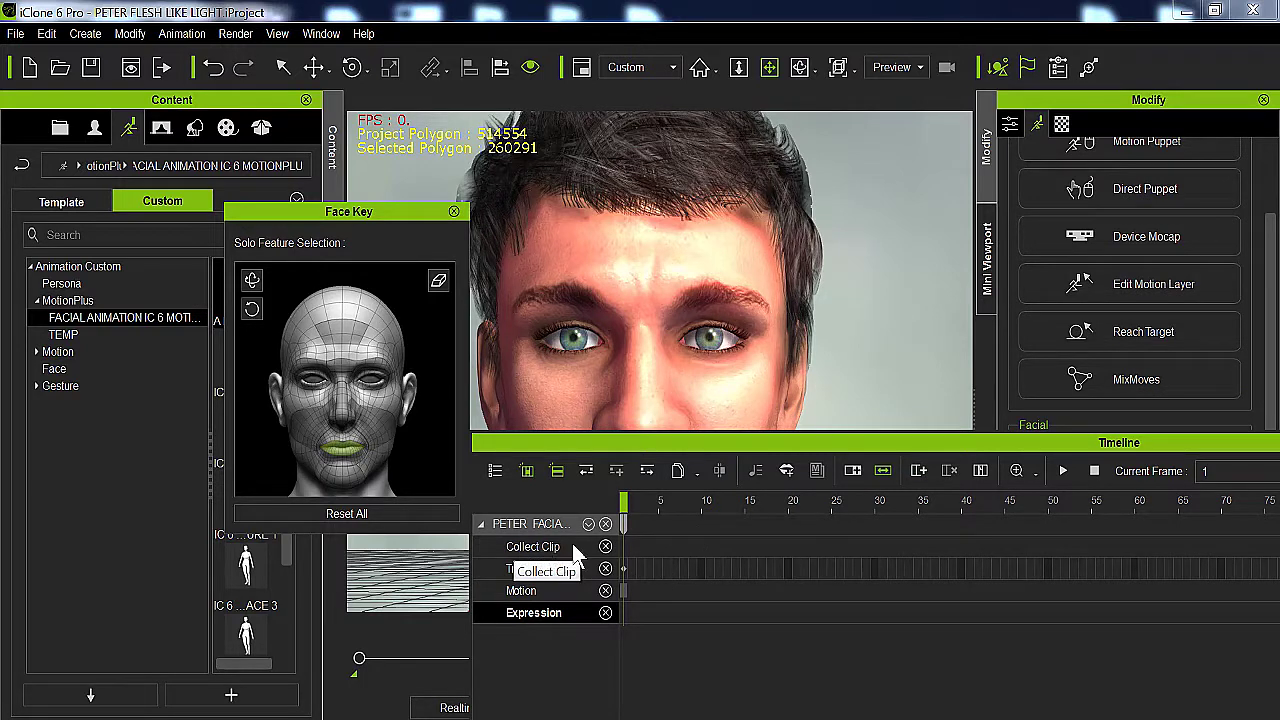
Collect a clip over frames 1 to 15 and add it to the library as MotionPlus with only Facial Animation included
drag(745, 547, 616, 552)
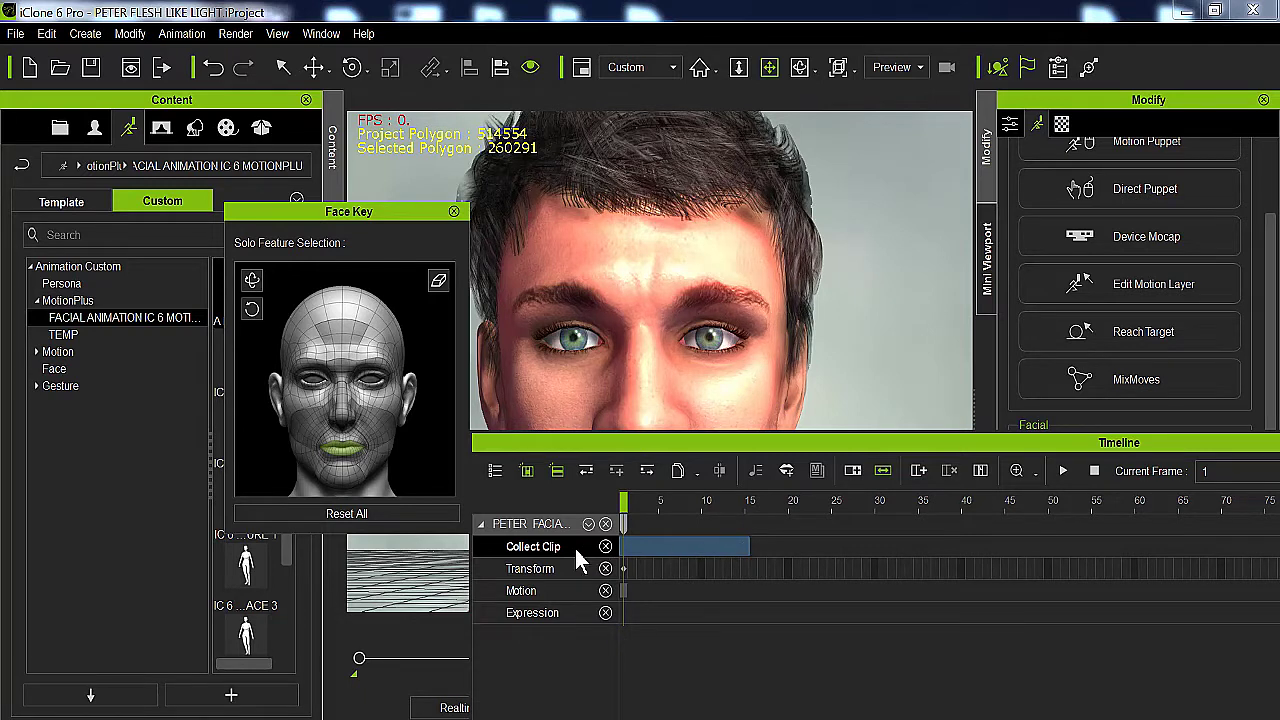
right_click(671, 548)
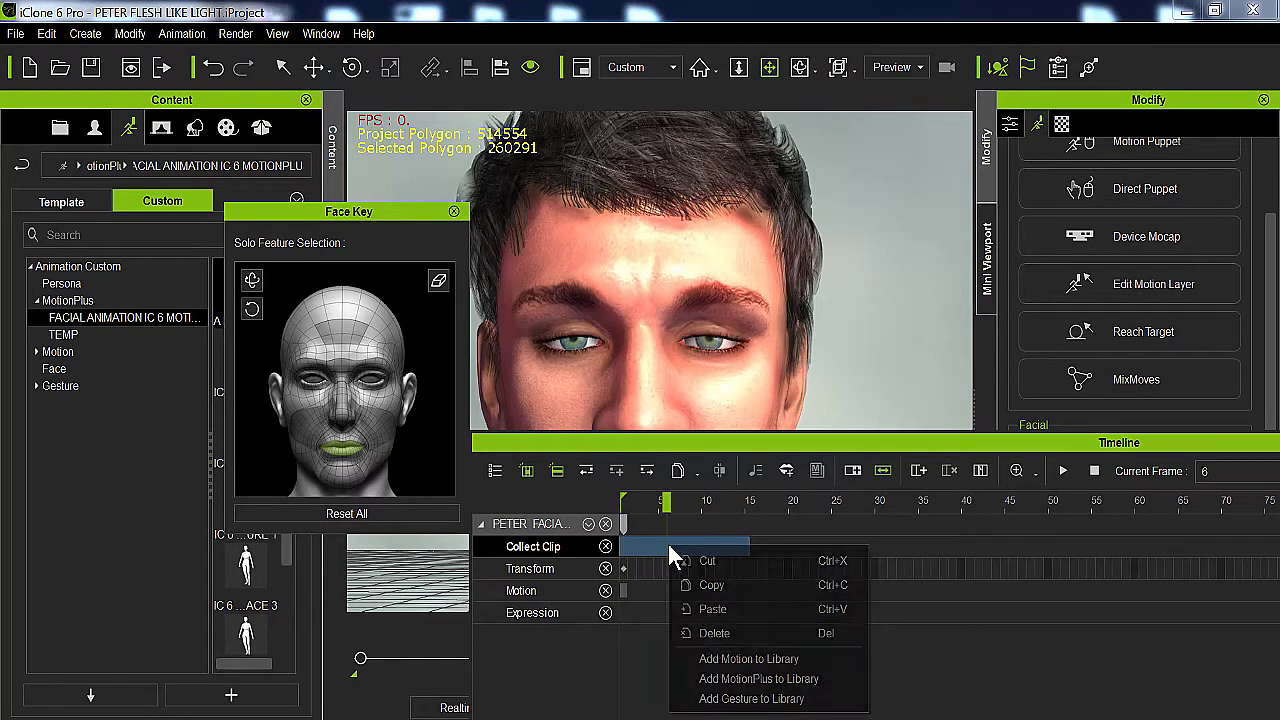
click(804, 682)
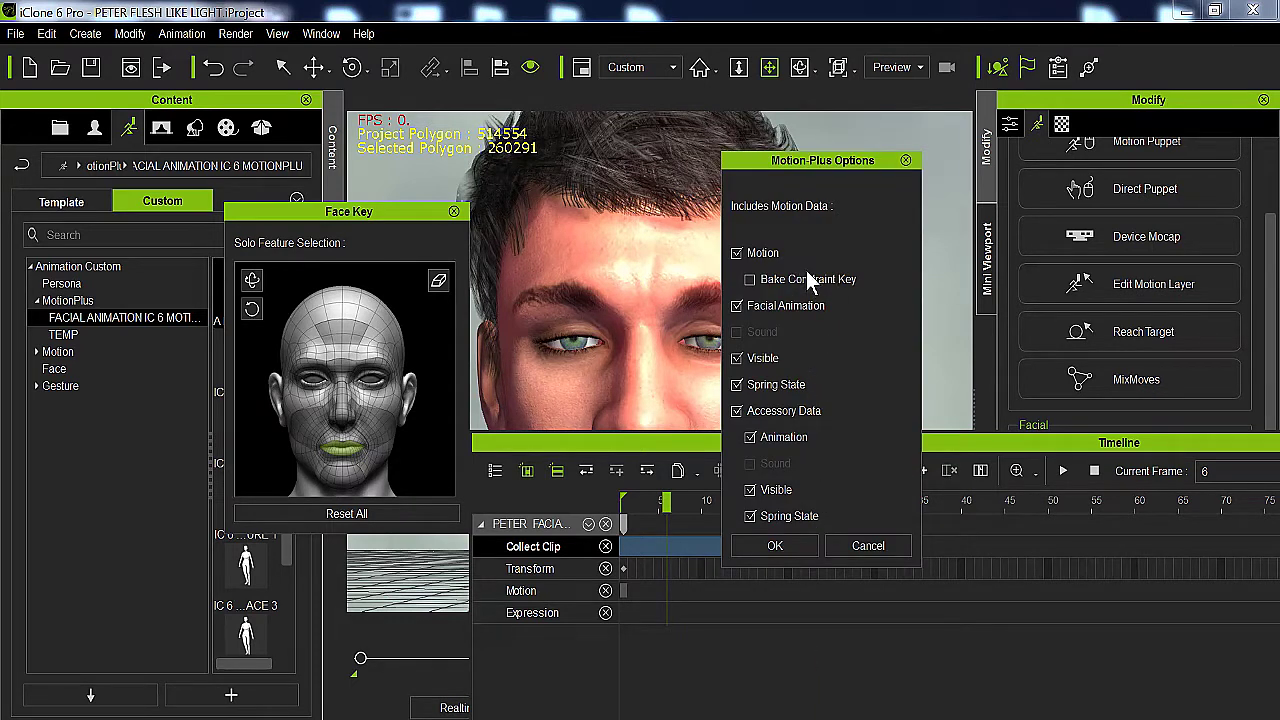
click(736, 253)
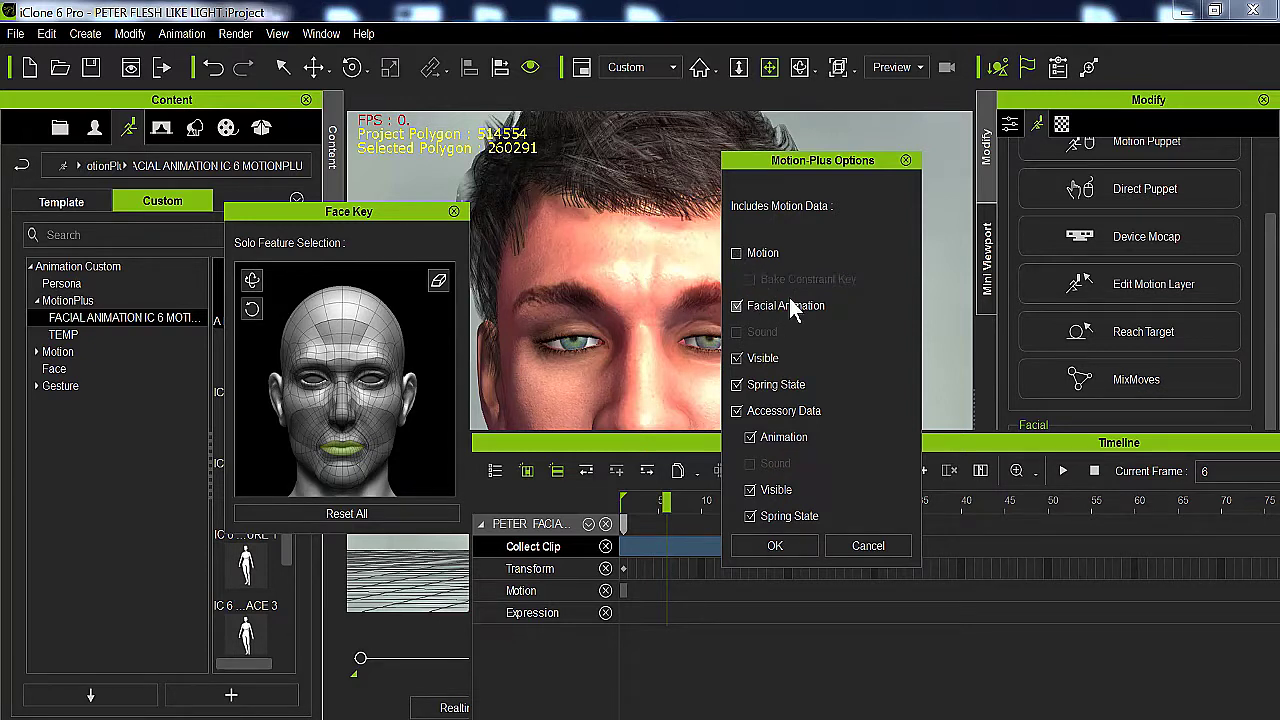
click(737, 358)
click(735, 385)
click(736, 410)
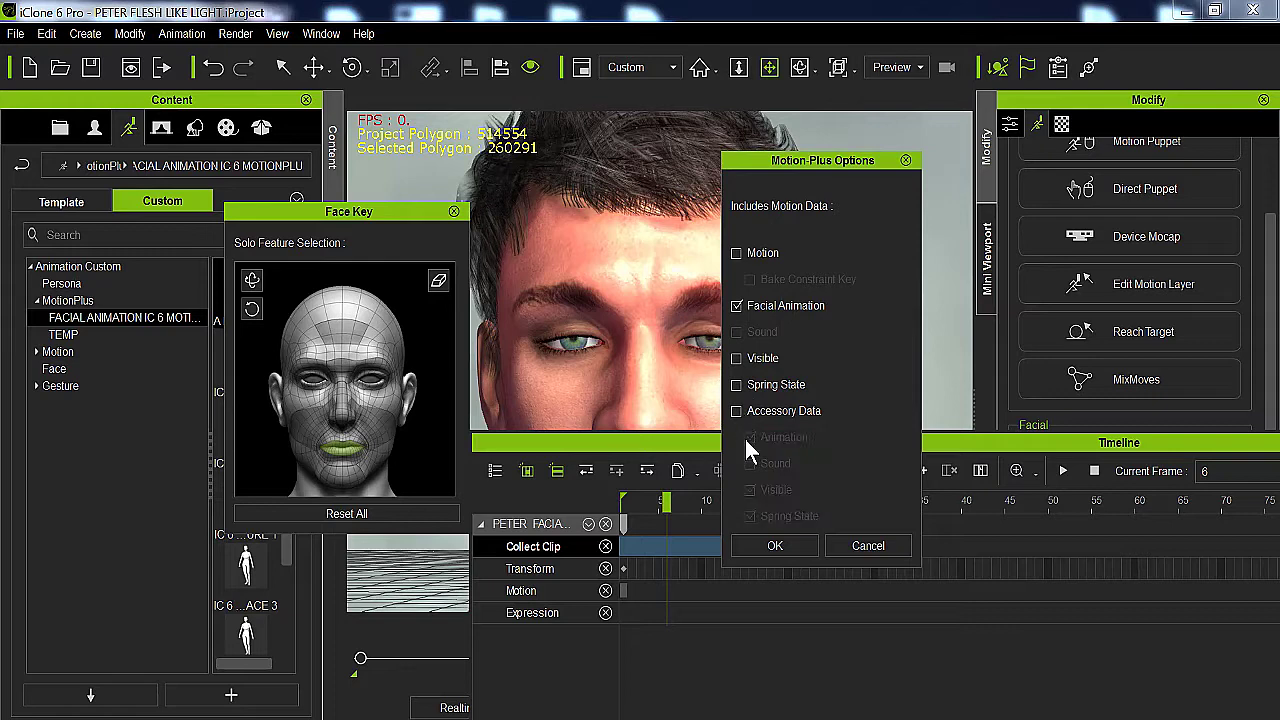
click(772, 545)
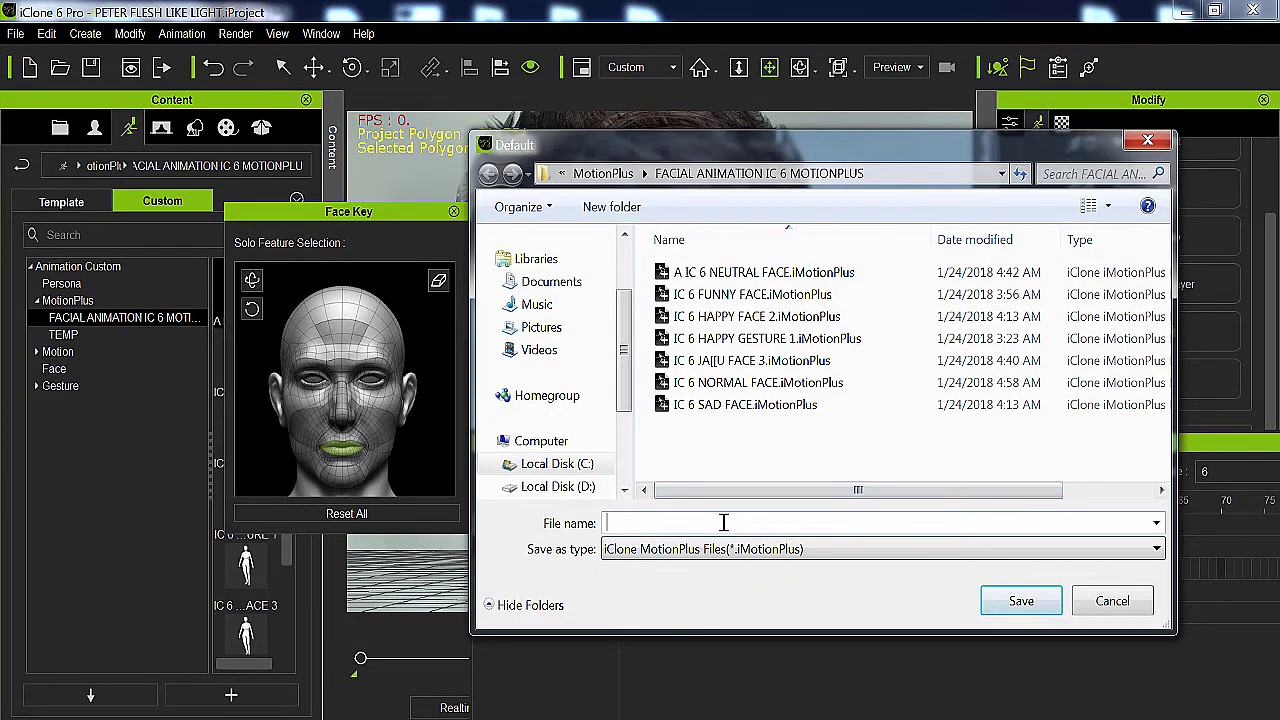
Save the MotionPlus clip in the FACIAL ANIMATION IC 6 MOTIONPLUS folder under a name based on IC 6 FUNNY FACE
click(745, 295)
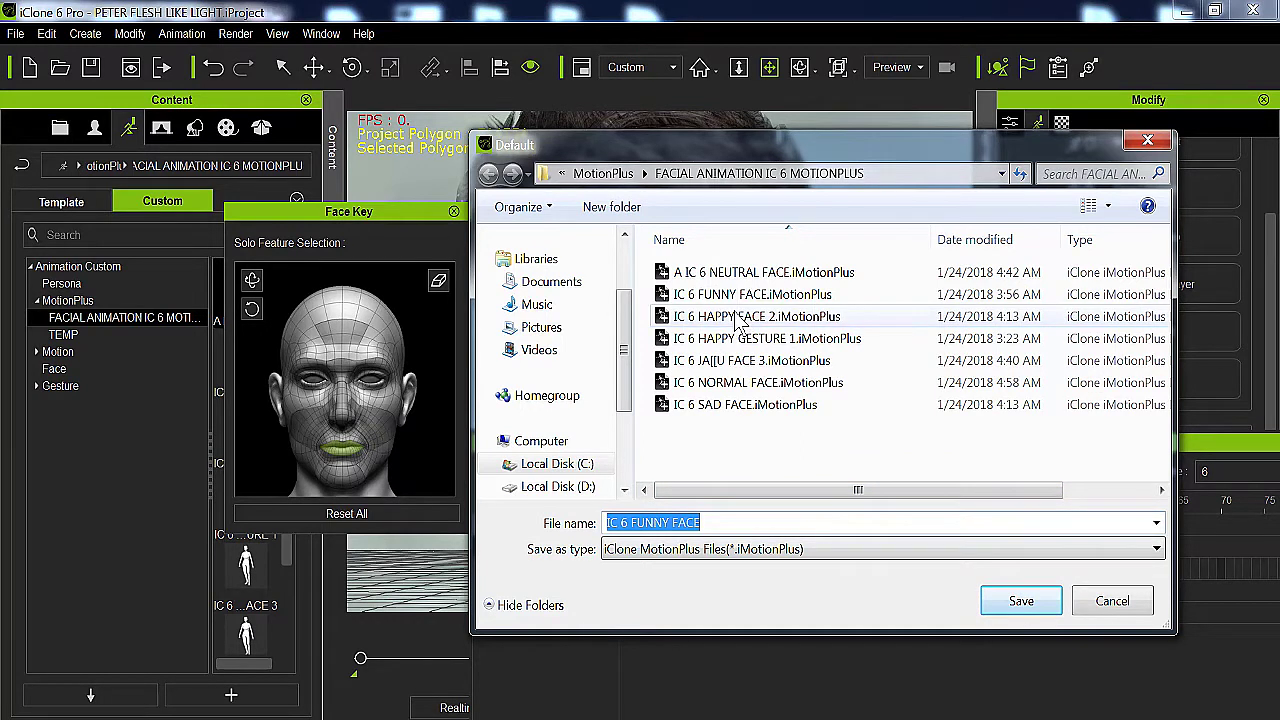
click(705, 522)
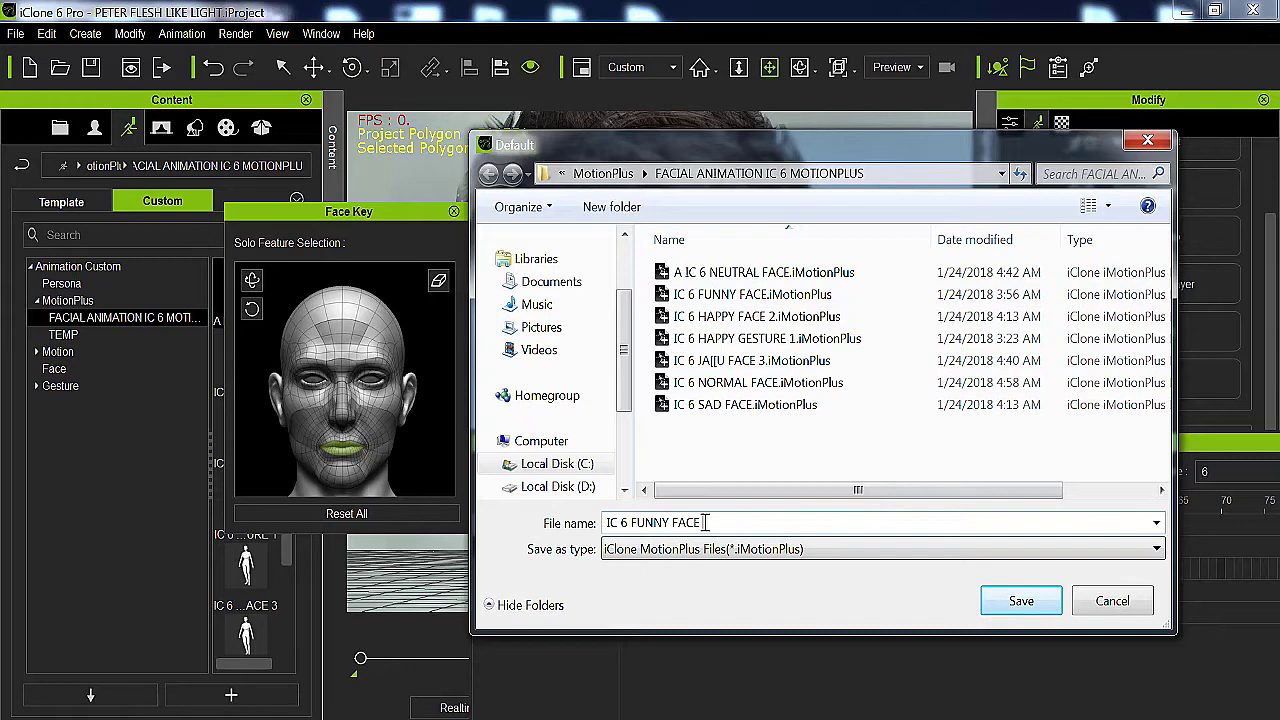
key(Return)
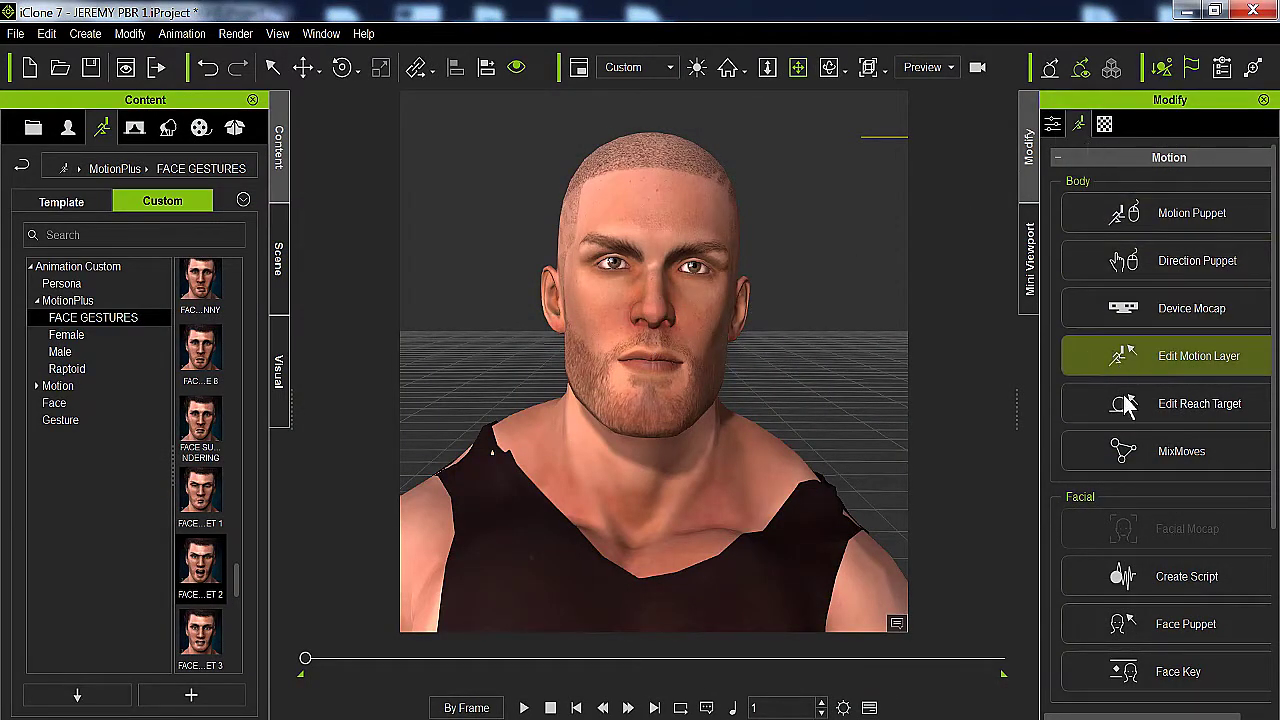
Open the Face Key editor for the avatar in iClone 7 and move it up so all its controls fit on screen
scroll(1277, 398, down, 1)
scroll(1277, 398, down, 2)
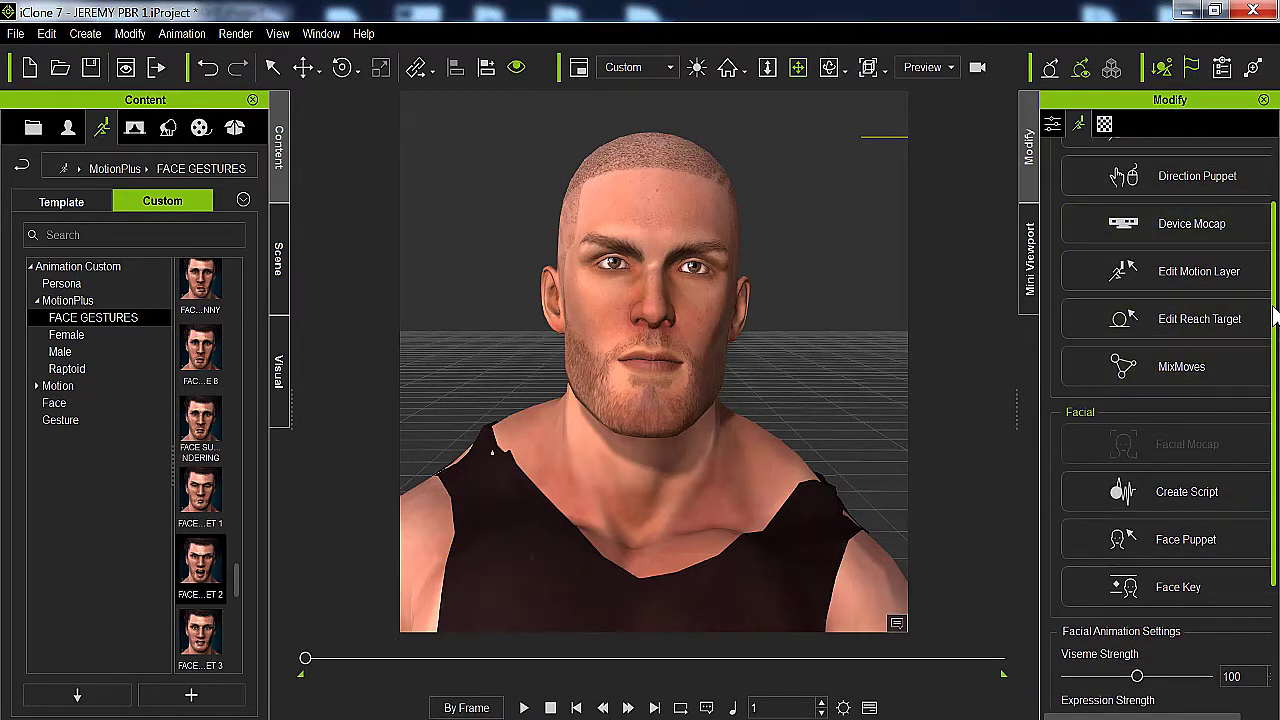
scroll(1275, 314, down, 1)
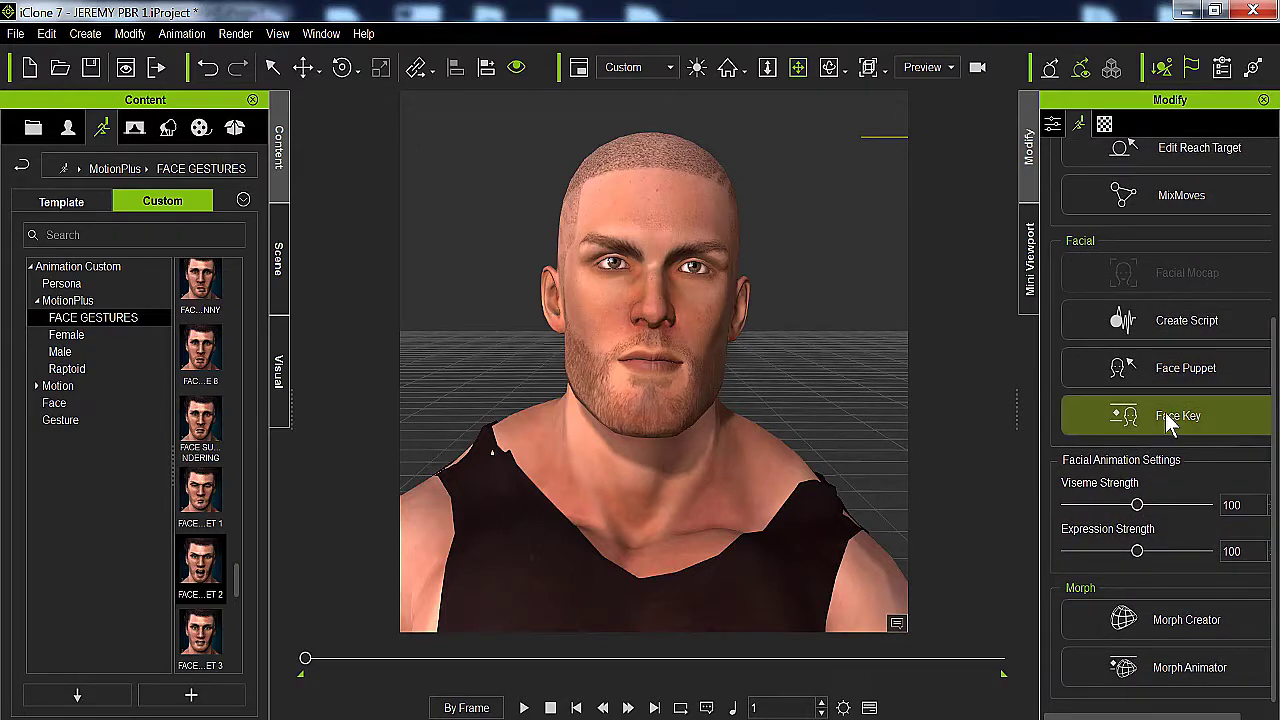
click(1170, 418)
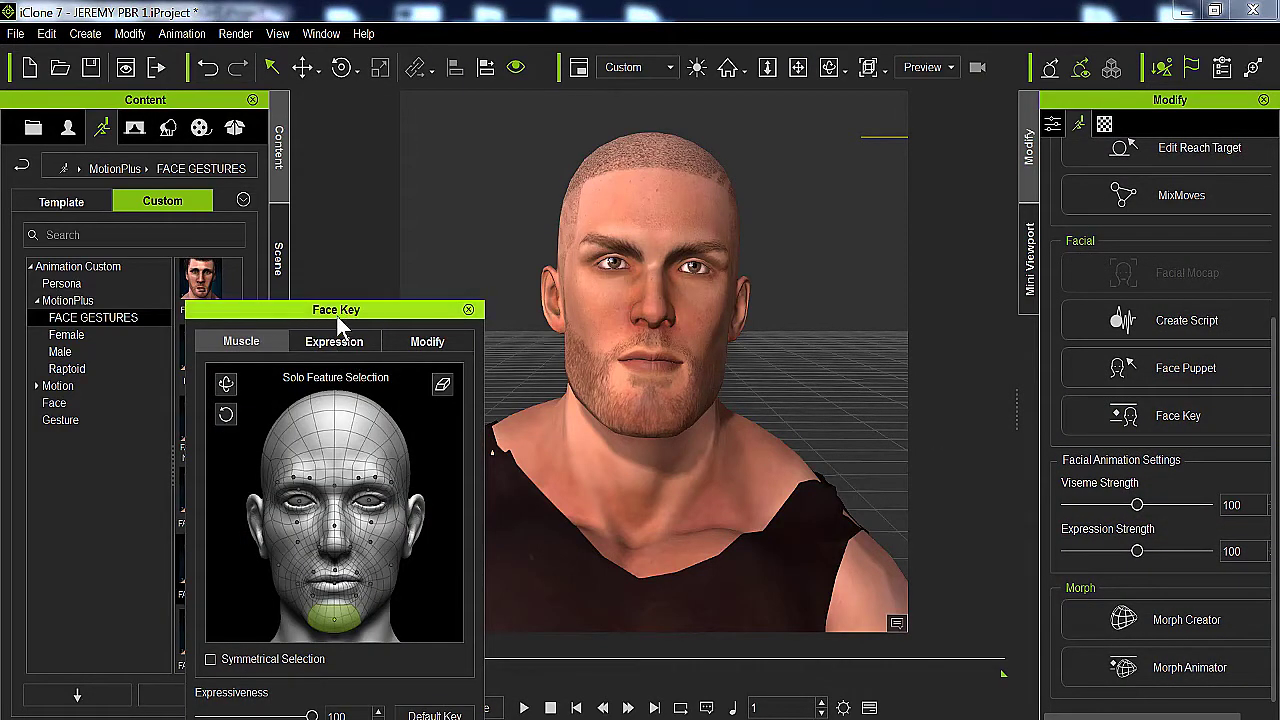
drag(349, 313, 365, 172)
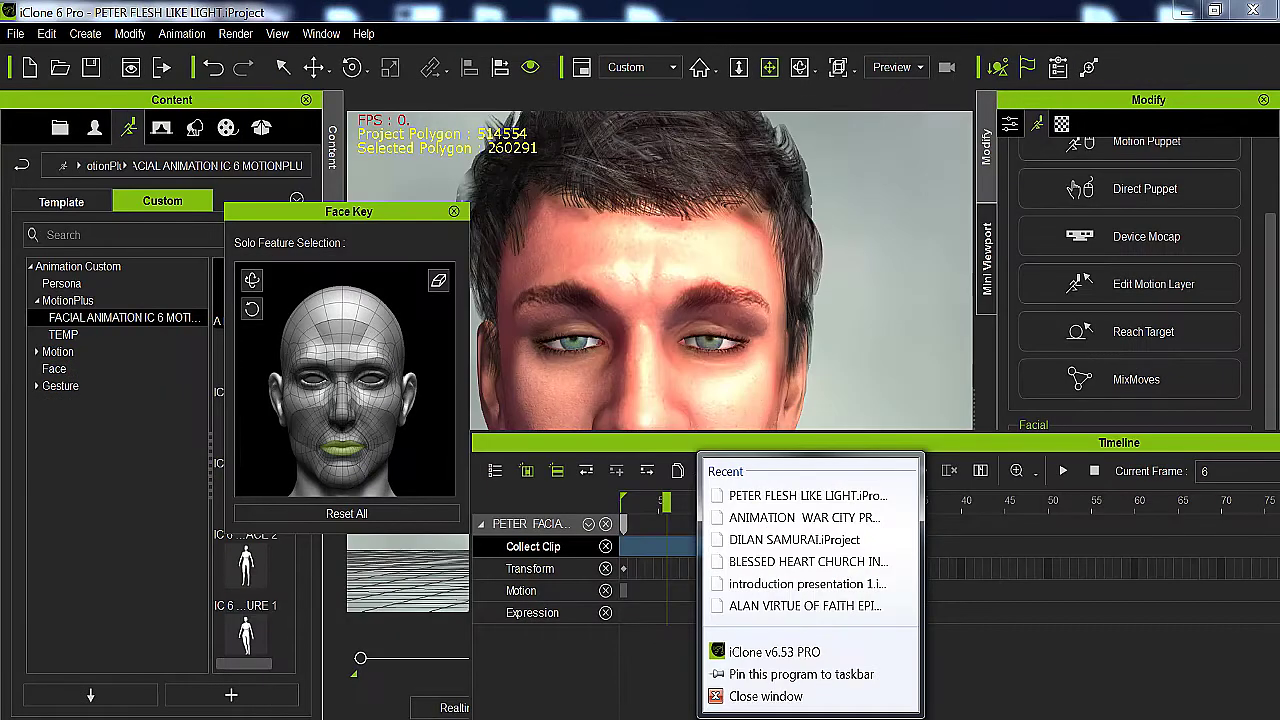
Switch to iClone 6 and adjust the avatar's eyebrows with the Face Key editor
click(390, 215)
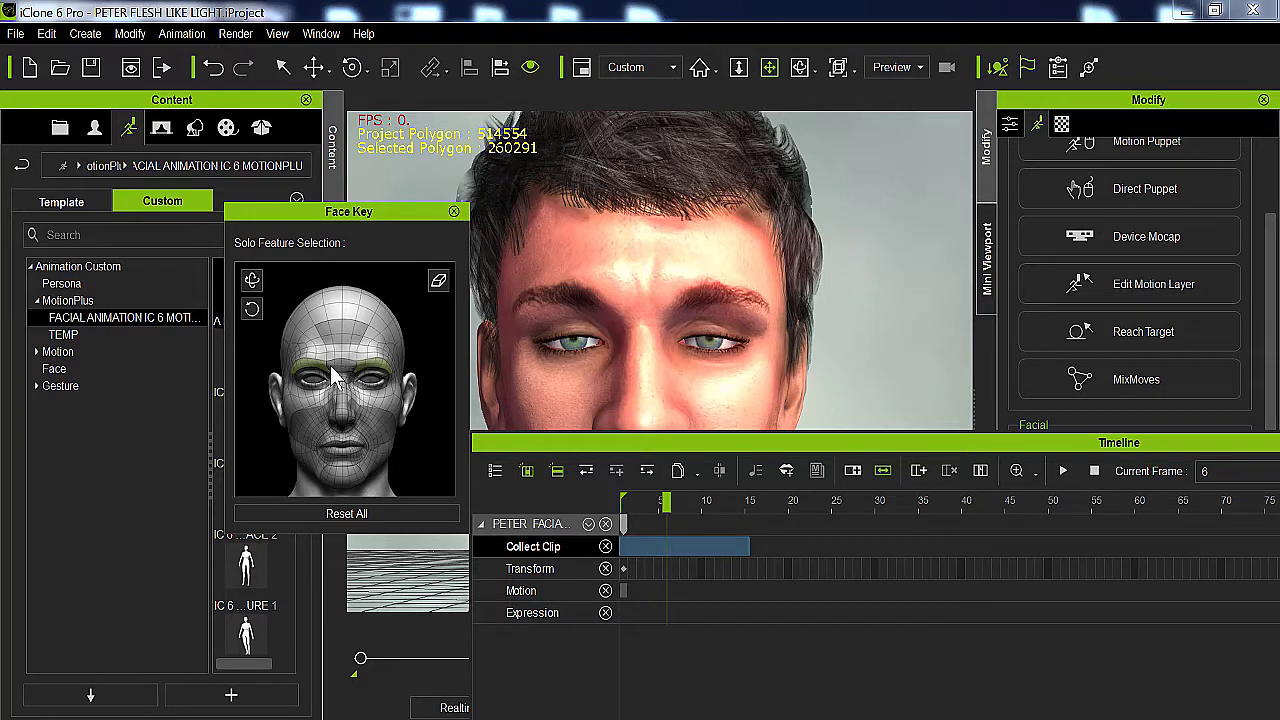
mouse_move(385, 372)
mouse_down()
mouse_move(371, 322)
mouse_move(355, 345)
mouse_move(350, 322)
mouse_up()
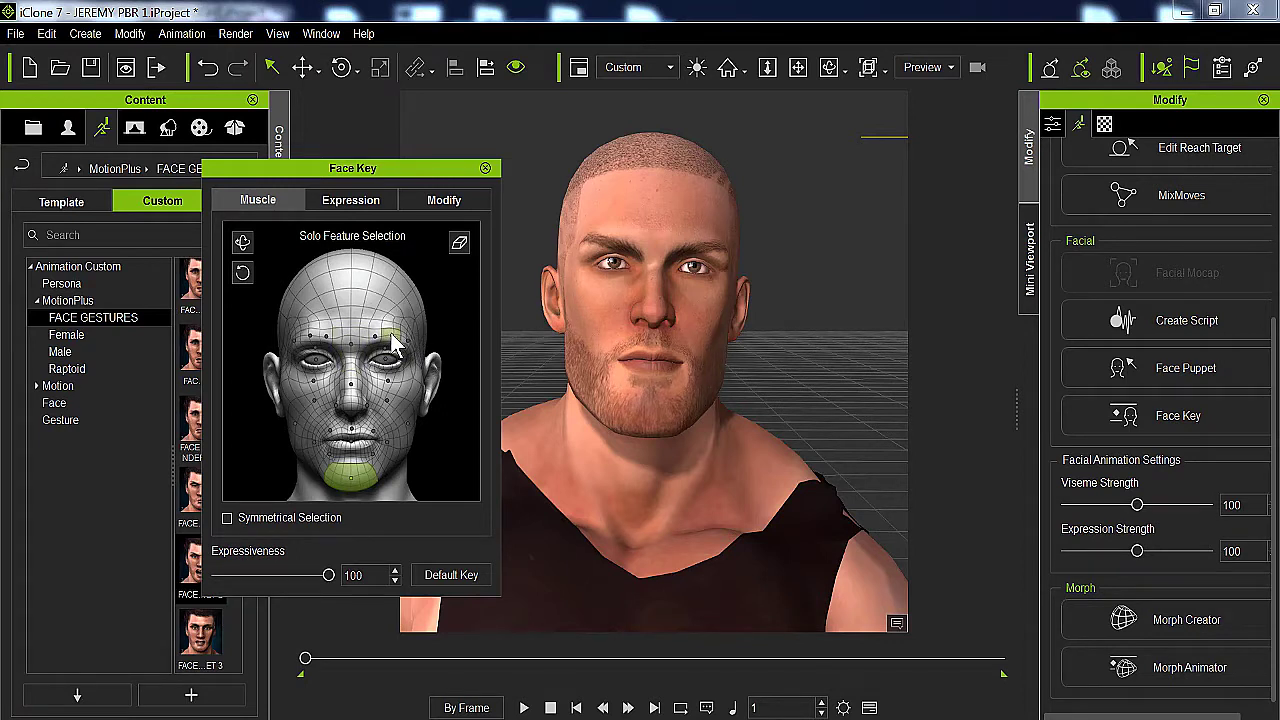
Switch to iClone 7 and try posing the avatar's face with the Face Key muscle controls
drag(395, 342, 384, 130)
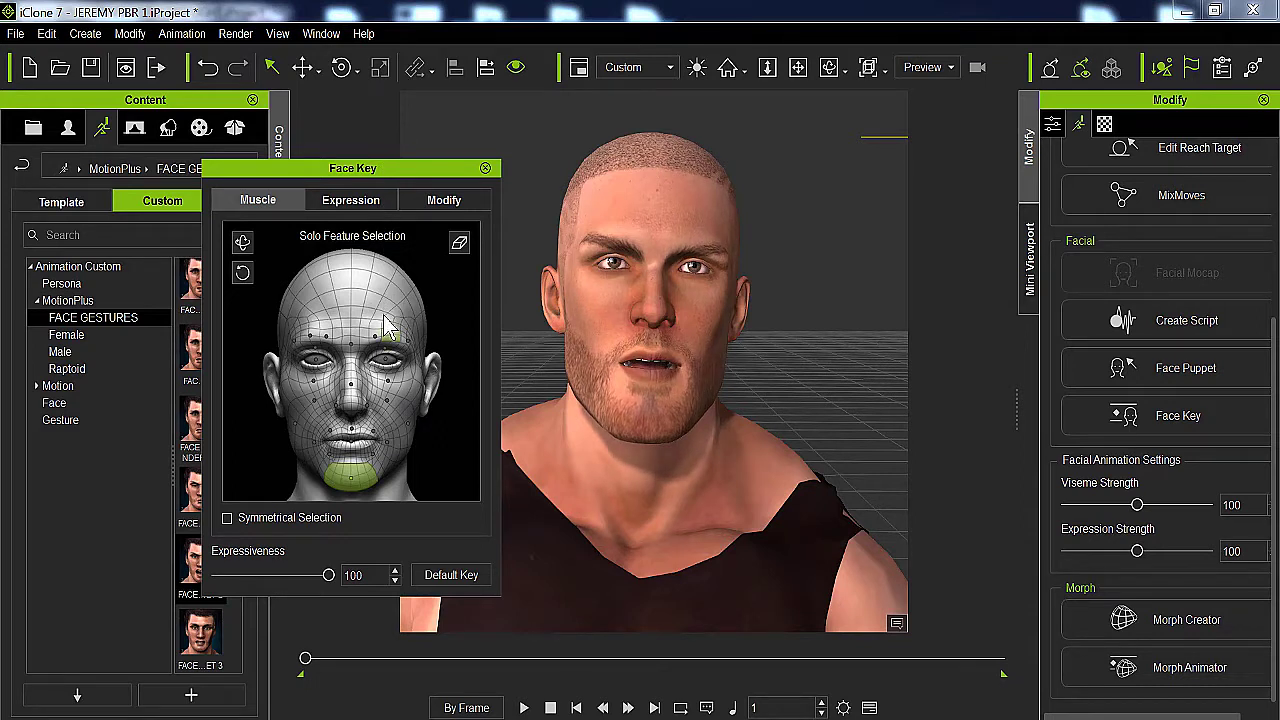
drag(390, 338, 376, 200)
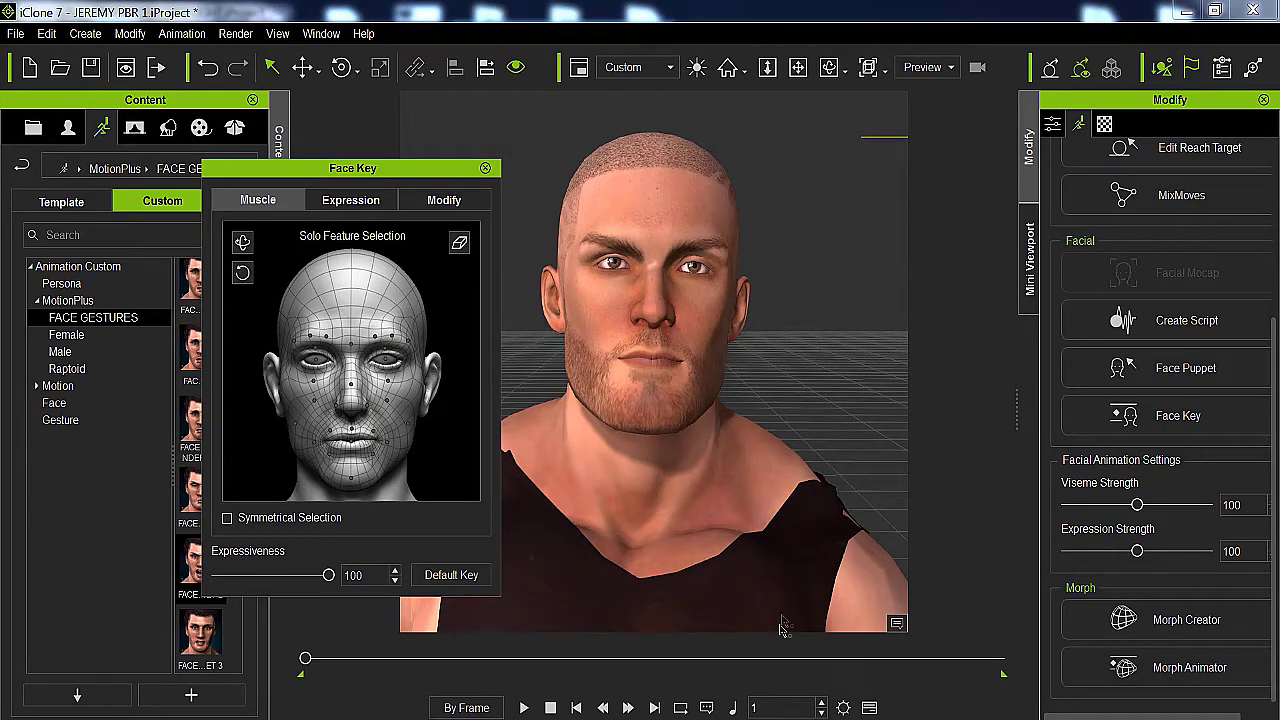
Switch back to iClone 6 and move the Face Key window so the first content library clips are uncovered
mouse_move(810, 715)
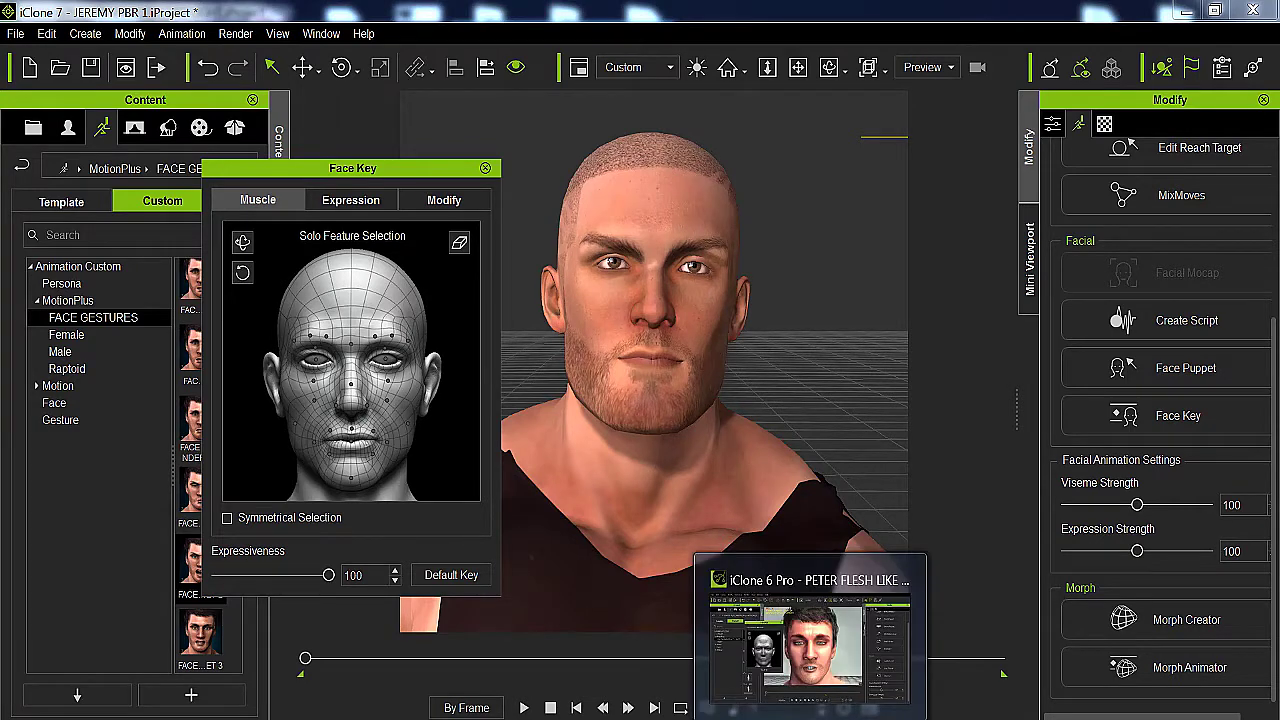
click(810, 640)
drag(383, 218, 409, 429)
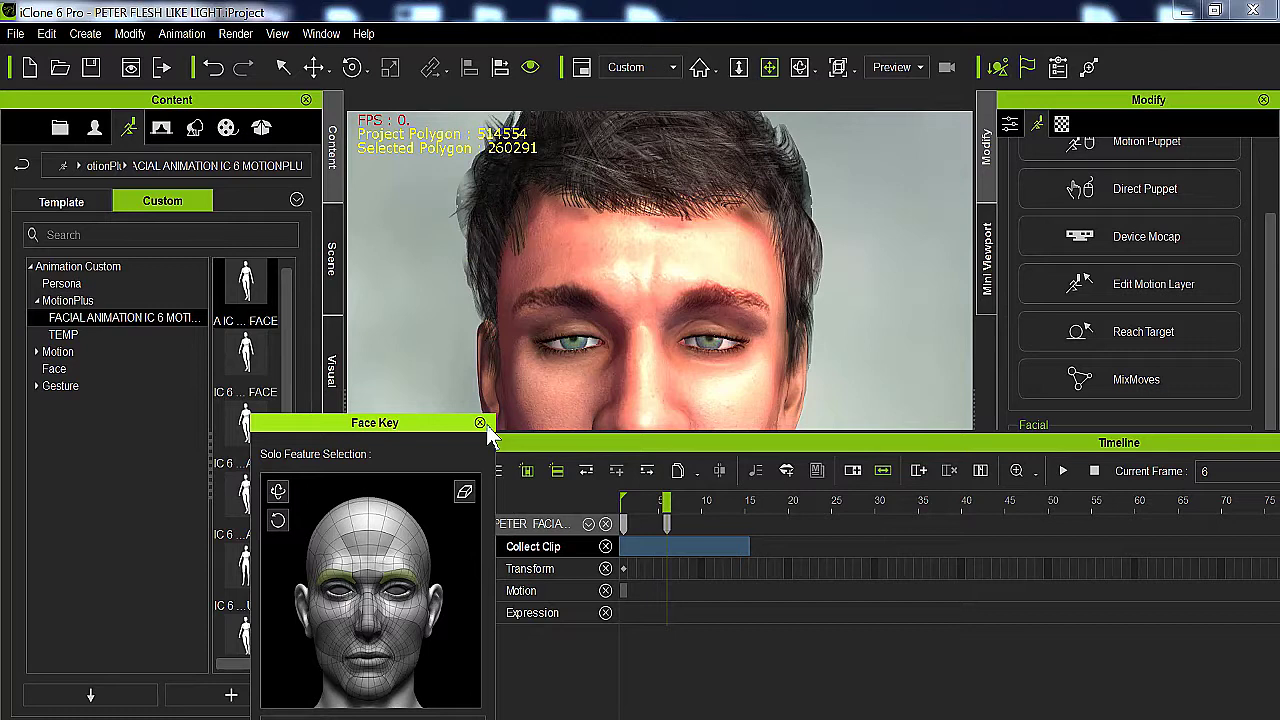
Close the Face Key editor, return the project to frame 1, and move the Timeline clear of the avatar's face
click(479, 424)
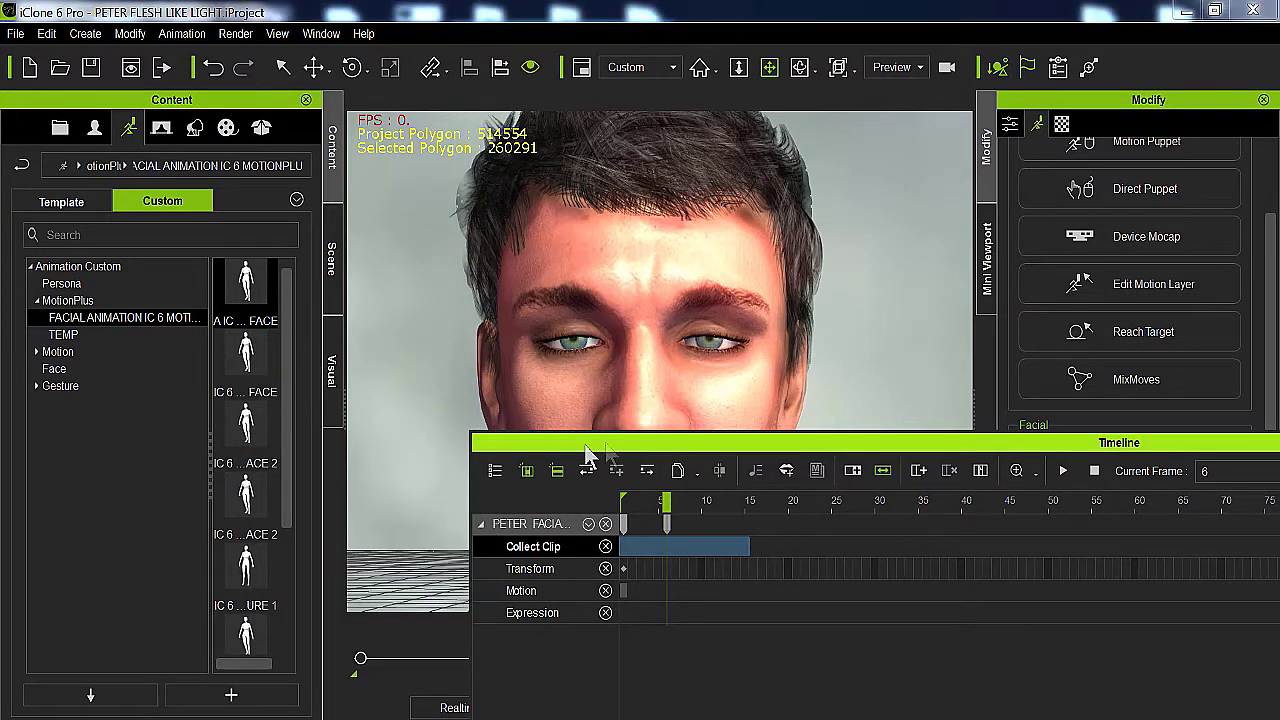
drag(605, 442, 519, 451)
click(985, 481)
click(555, 532)
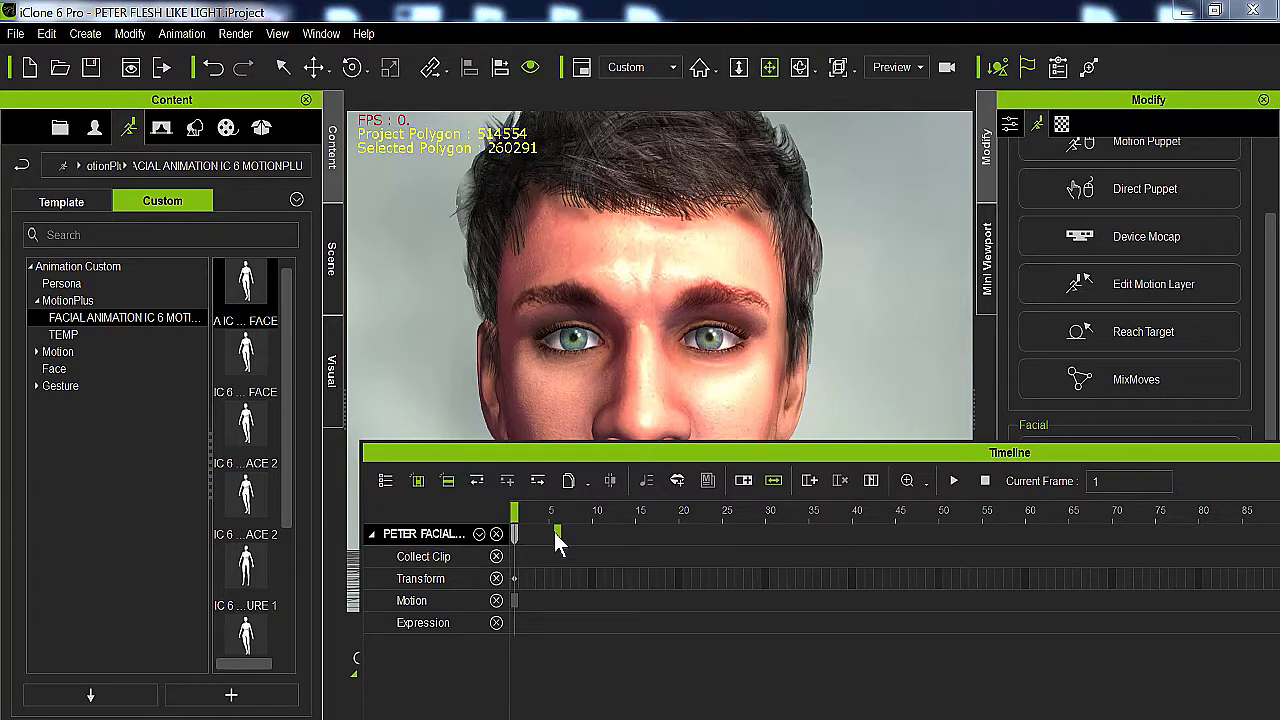
click(985, 481)
drag(488, 457, 612, 464)
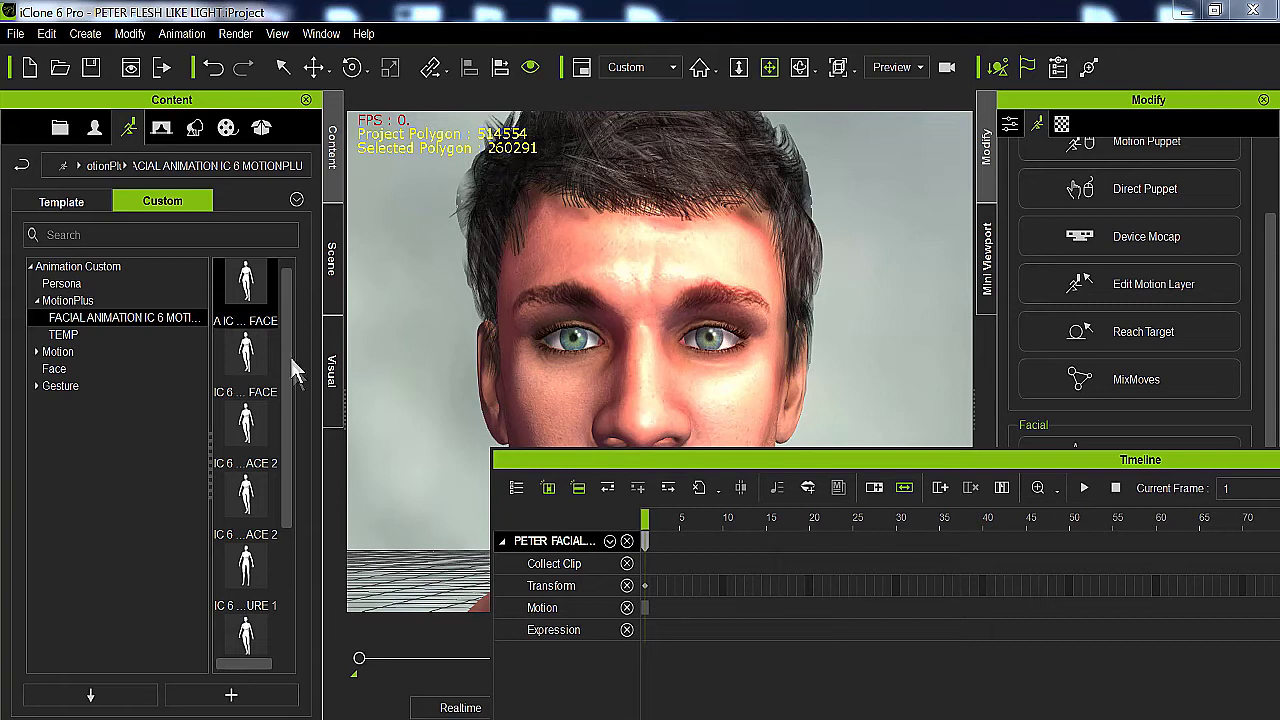
drag(556, 460, 802, 543)
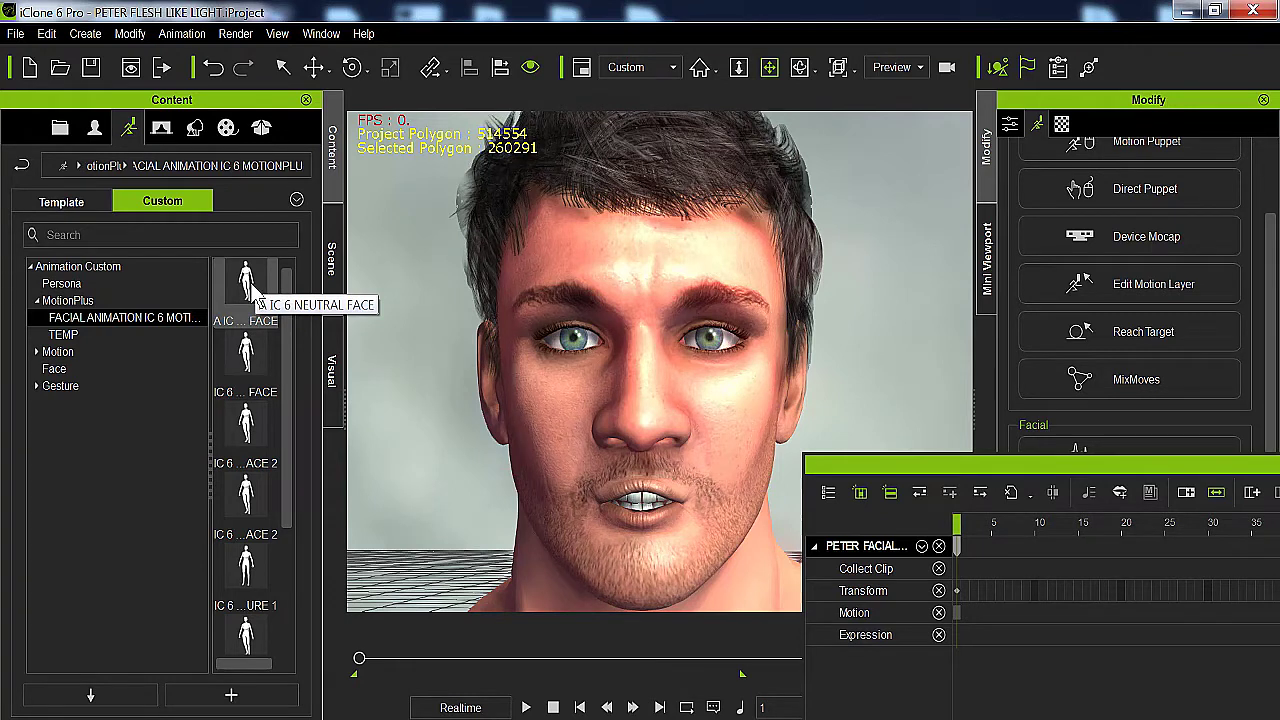
Apply the AIC 6 NEUTRAL FACE clip to the avatar, return to frame 1, and reposition the Timeline to show its Expression track
drag(255, 288, 554, 351)
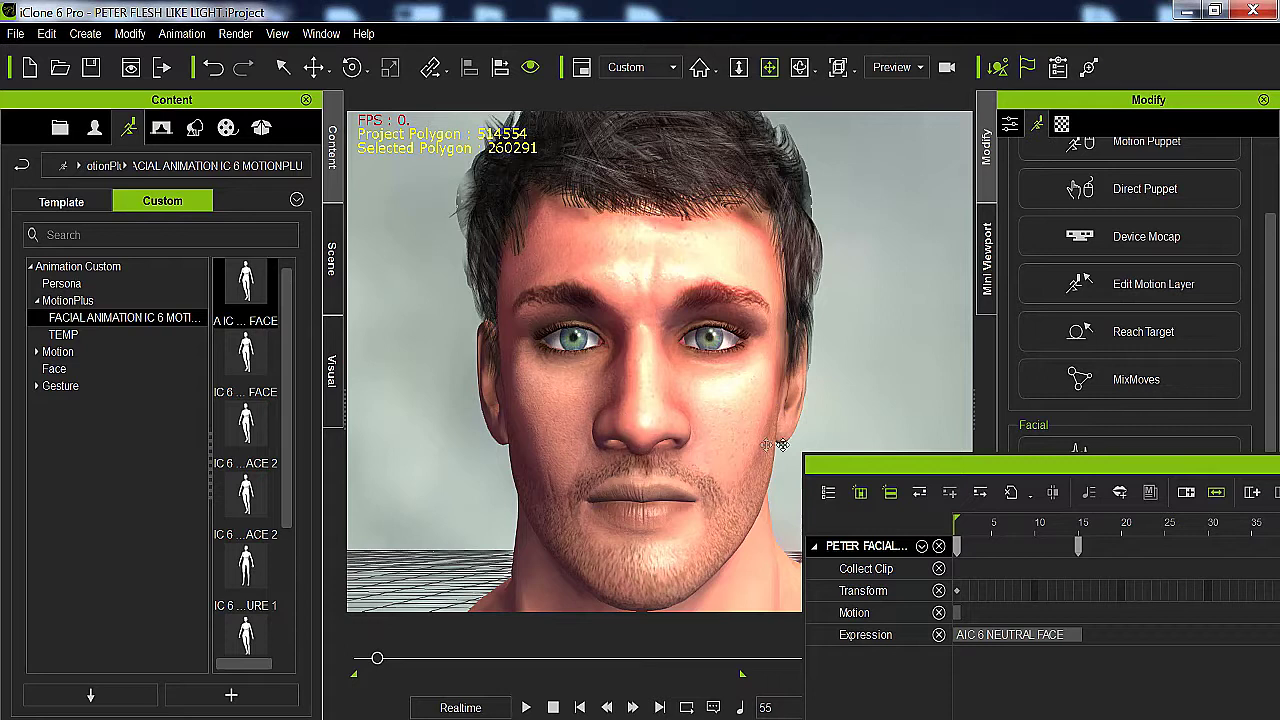
double_click(886, 473)
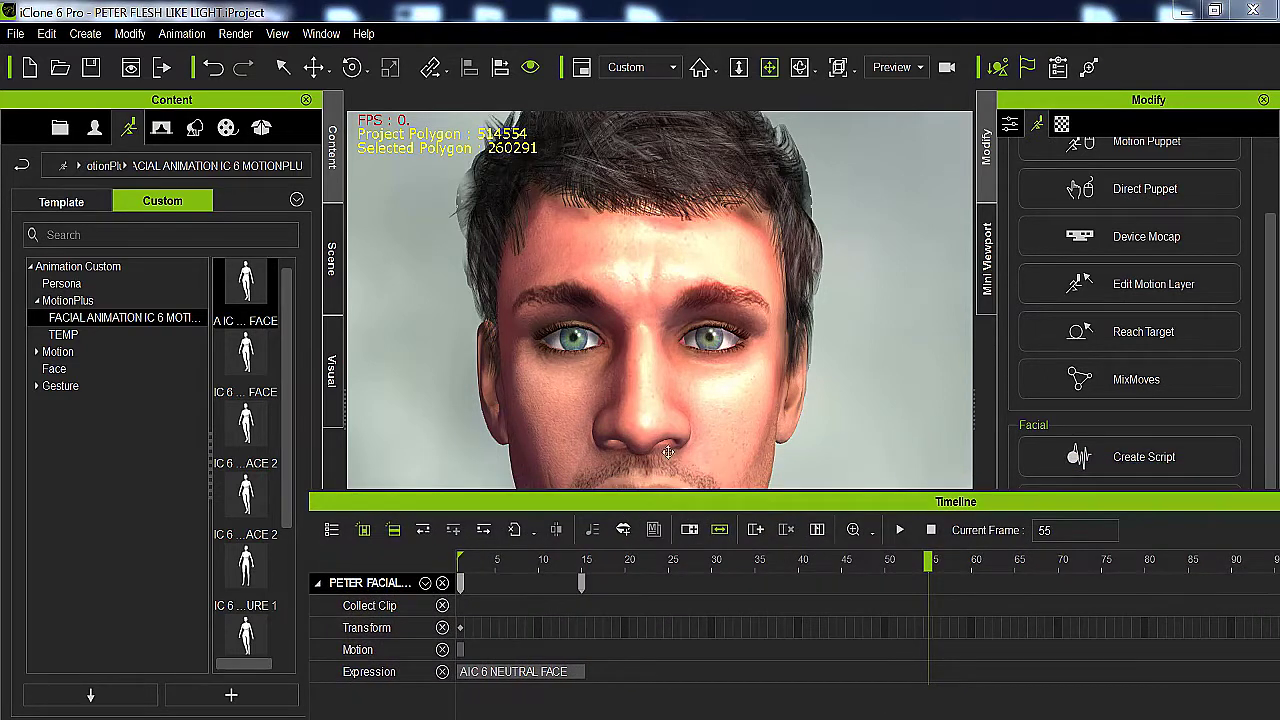
click(932, 531)
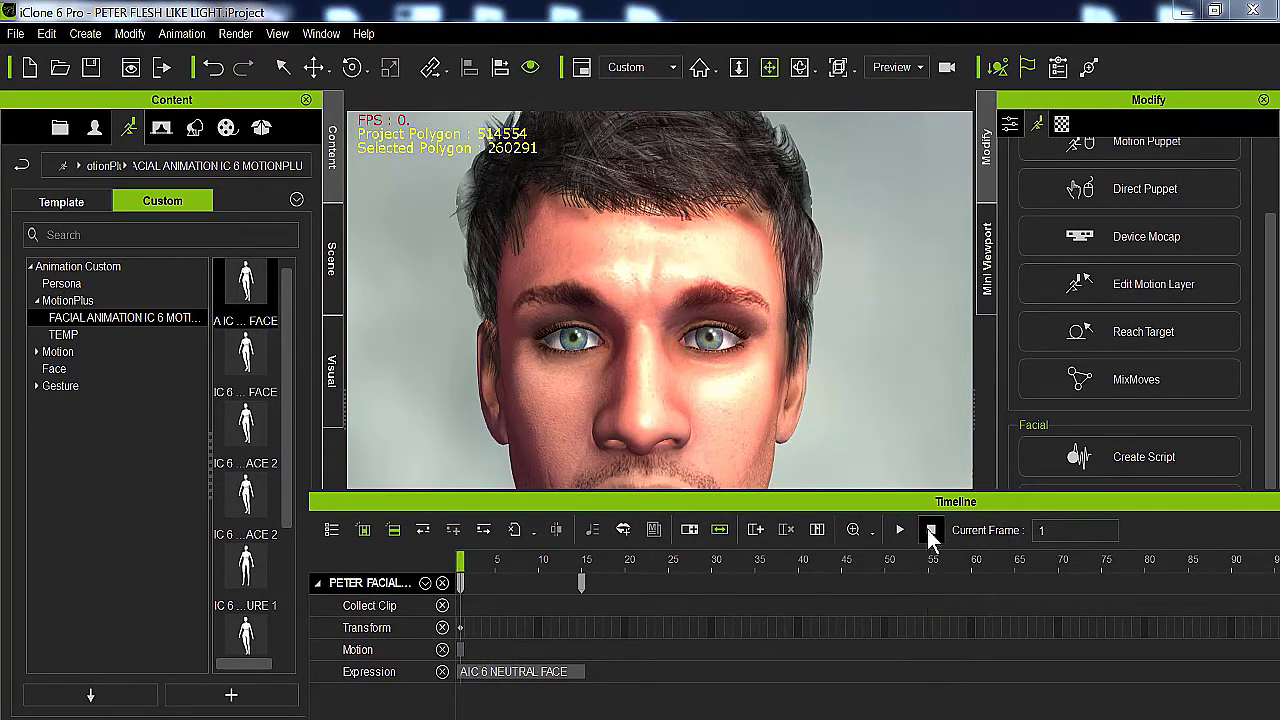
drag(883, 502, 706, 417)
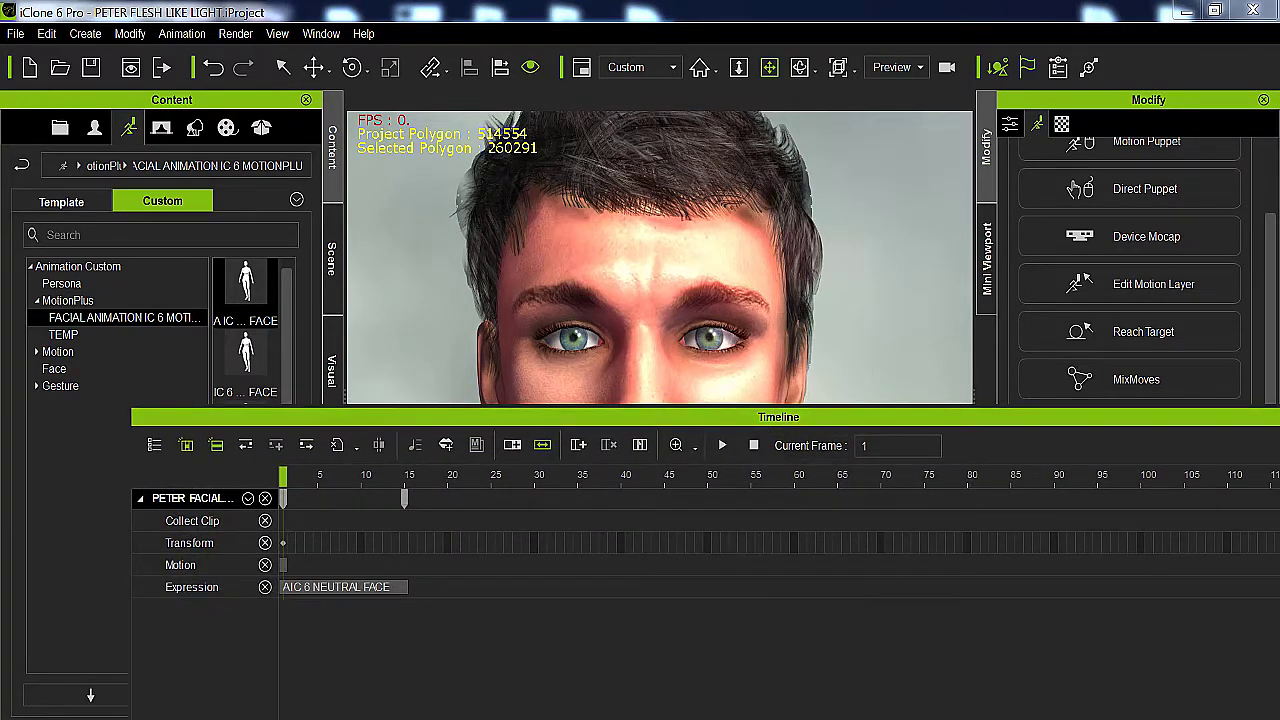
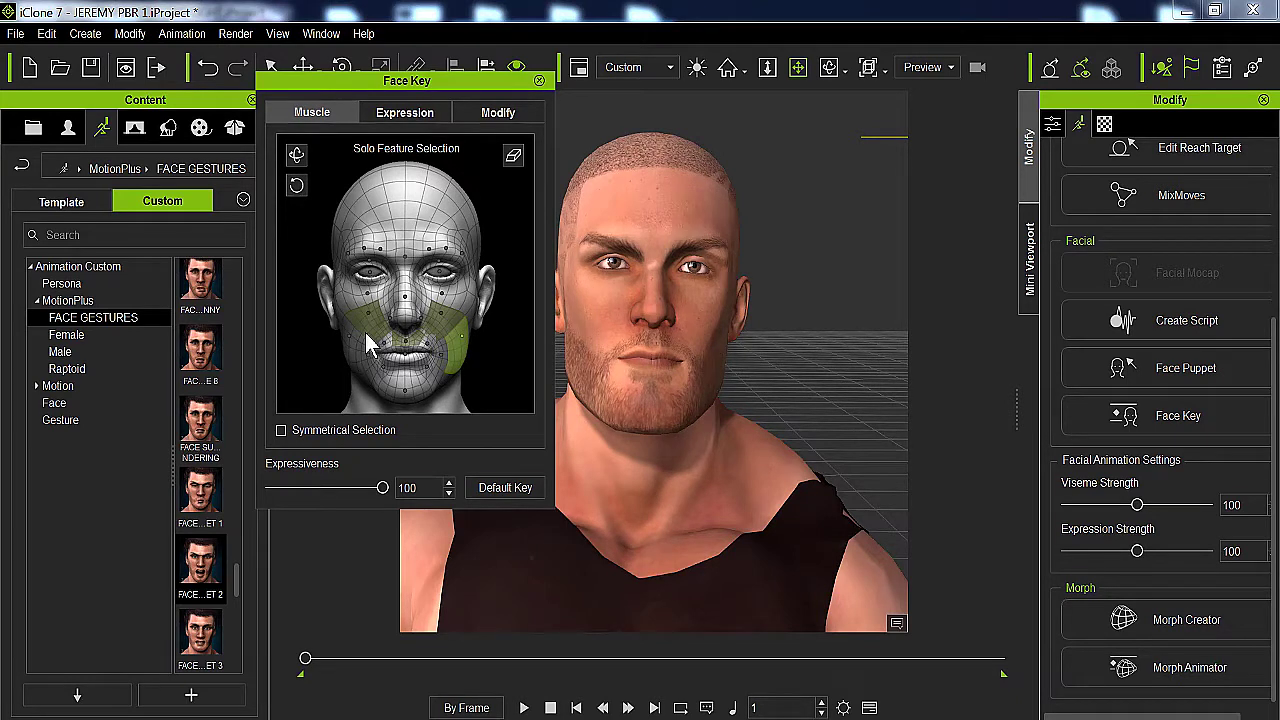
Switch to iClone 7 and open the avatar's mouth by moving the lip and chin muscles together
click(418, 366)
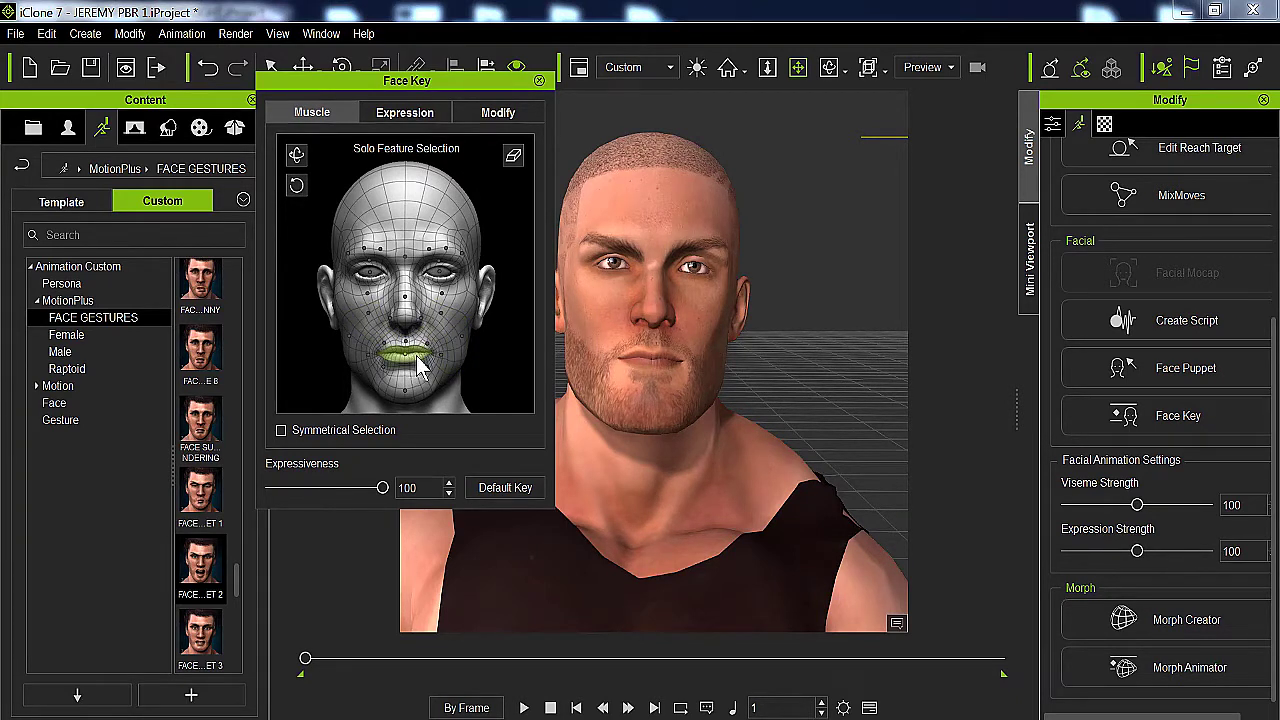
ctrl+click(410, 390)
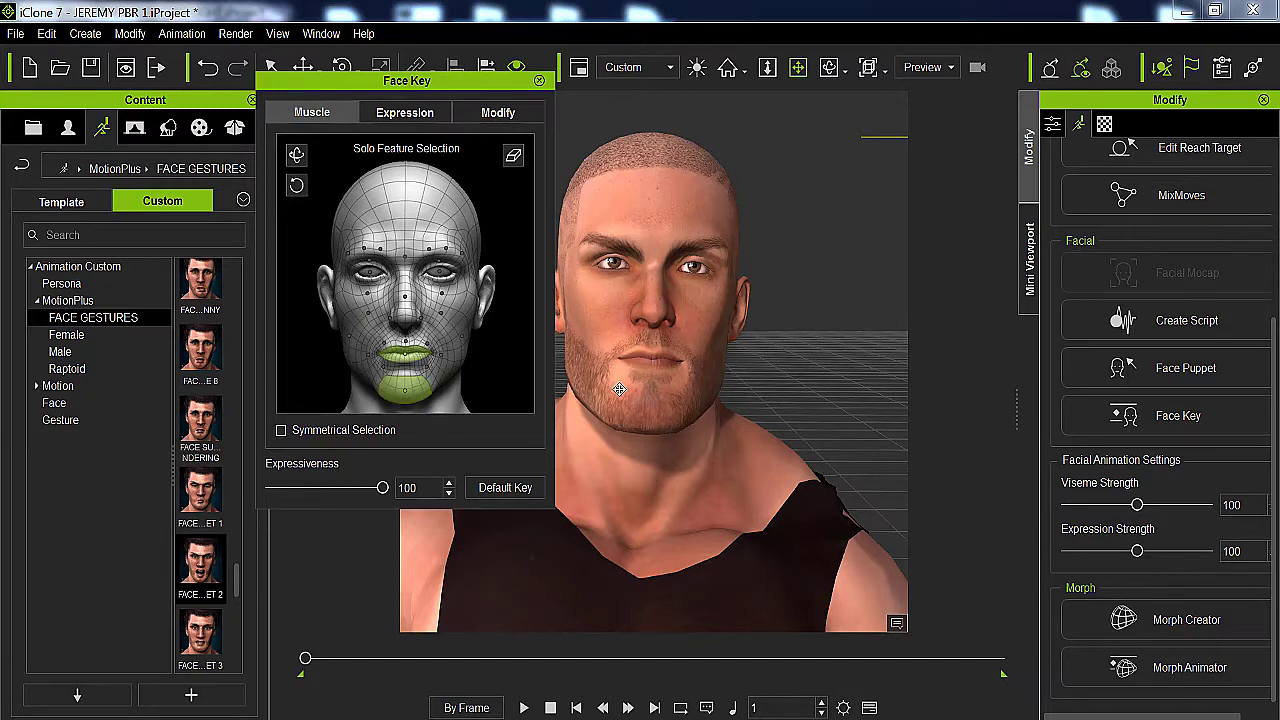
drag(490, 378, 400, 395)
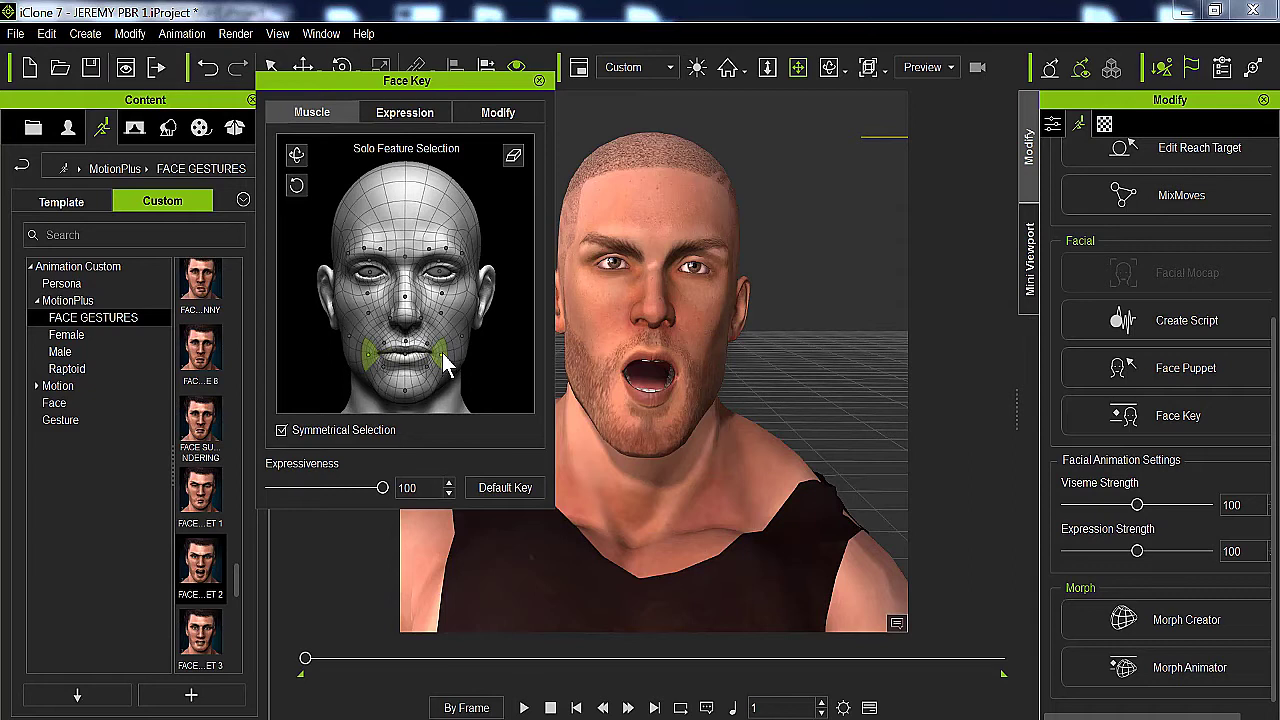
Pose the mouth corners symmetrically, and turn off symmetrical selection to adjust each corner separately
drag(447, 366, 586, 342)
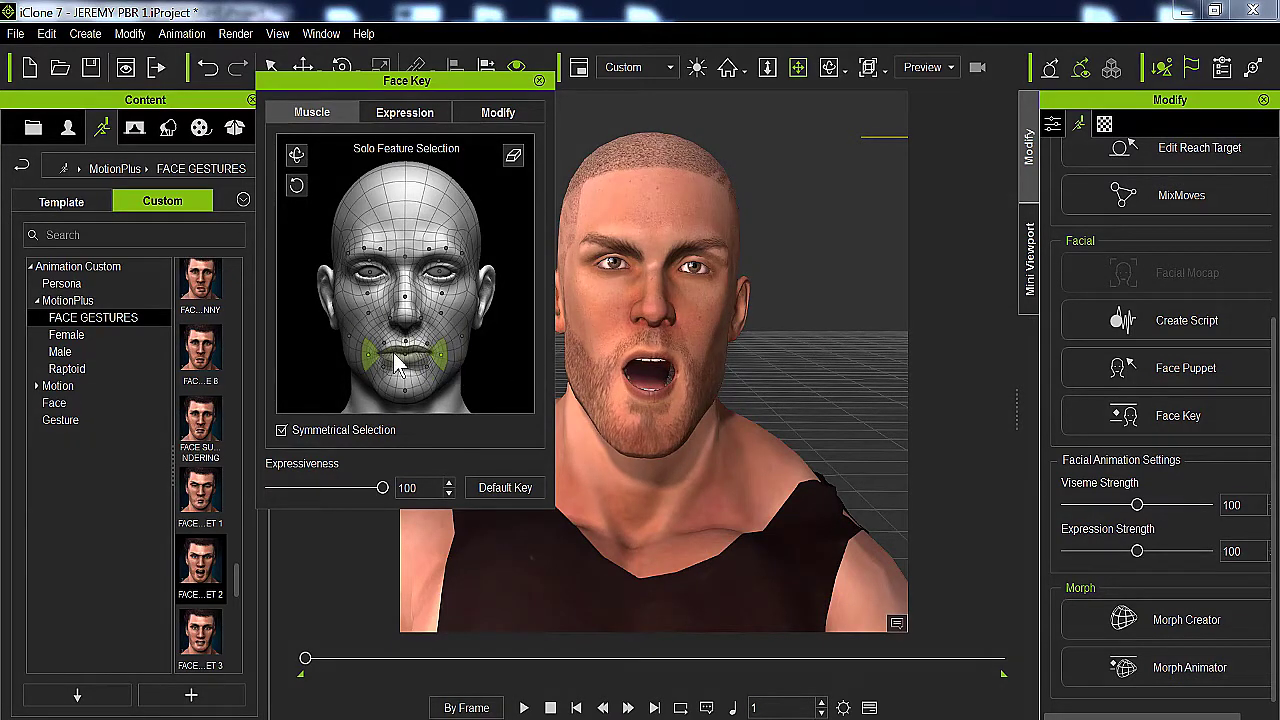
click(281, 430)
drag(439, 355, 840, 277)
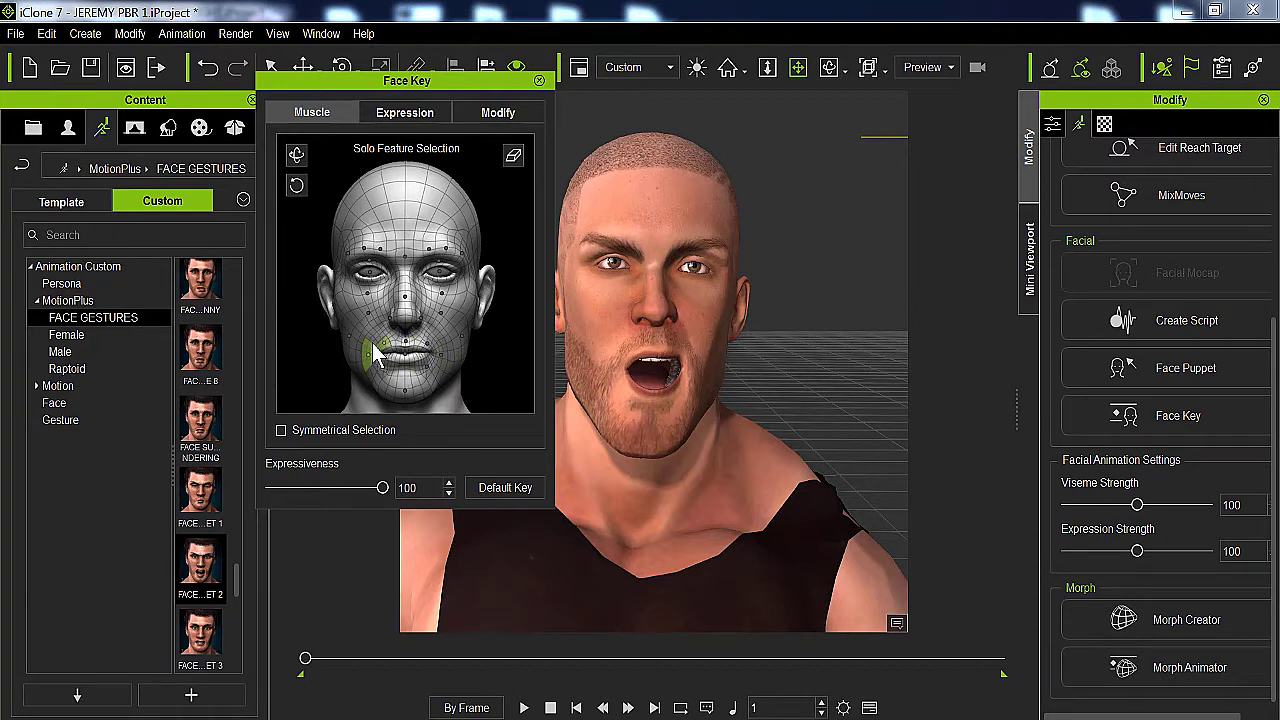
drag(362, 345, 356, 348)
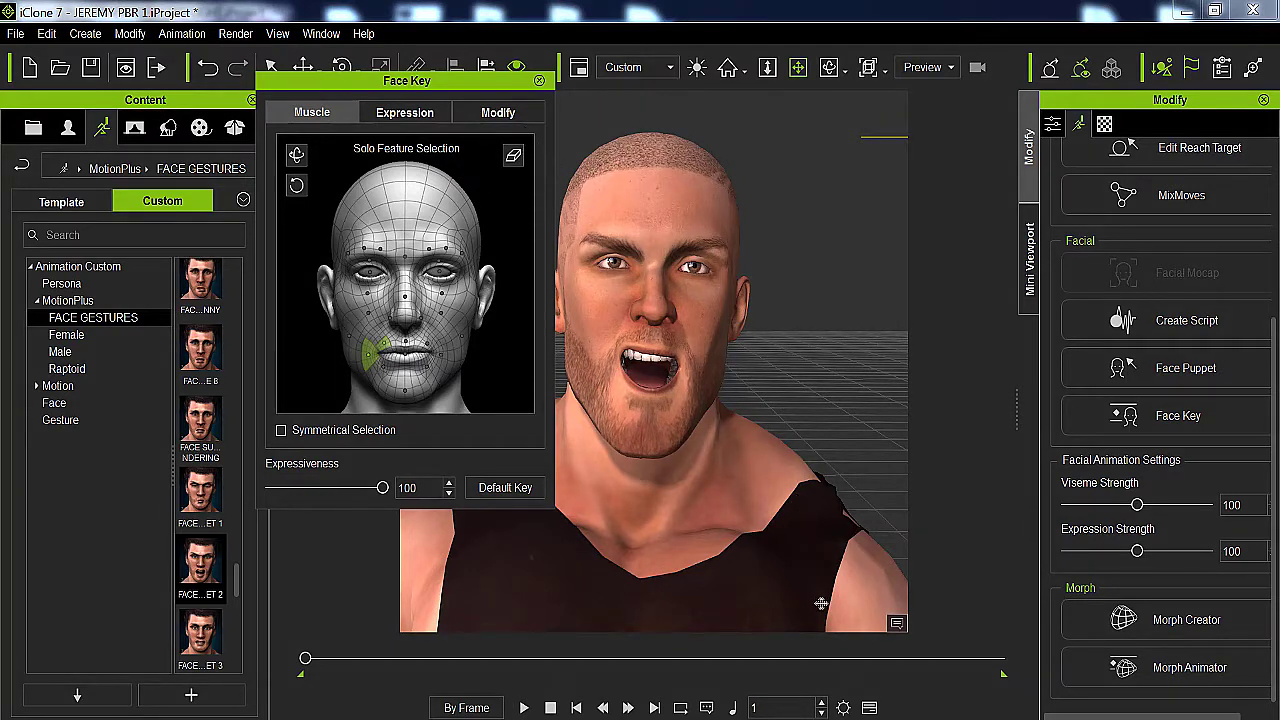
Open the Timeline and arrange it so the Expression sub-tracks and the avatar's face are both in view
click(870, 708)
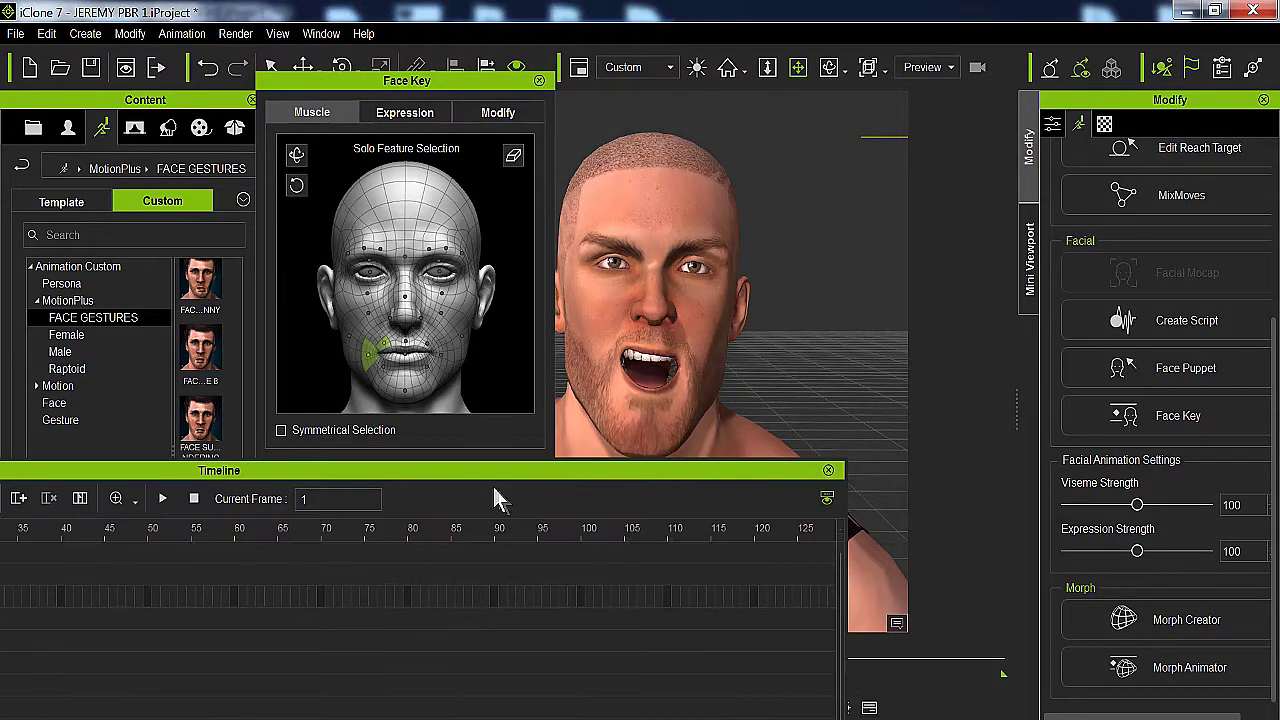
drag(493, 470, 1100, 395)
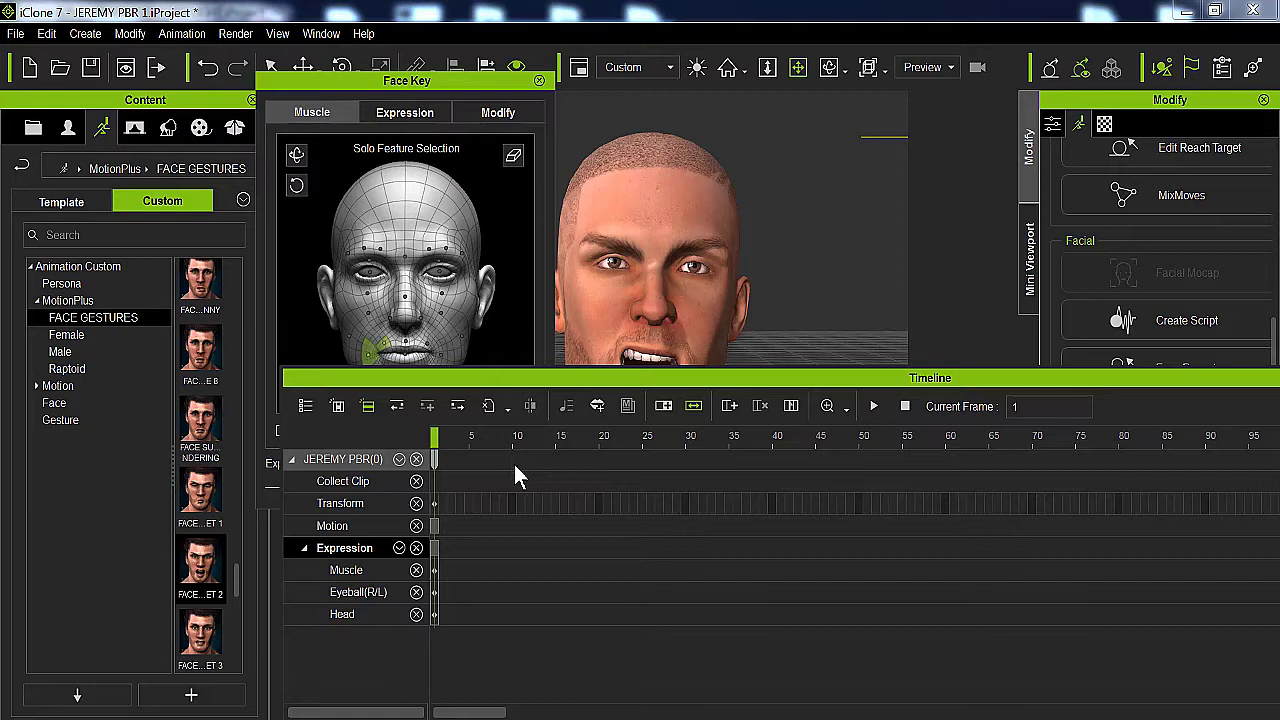
drag(563, 382, 723, 447)
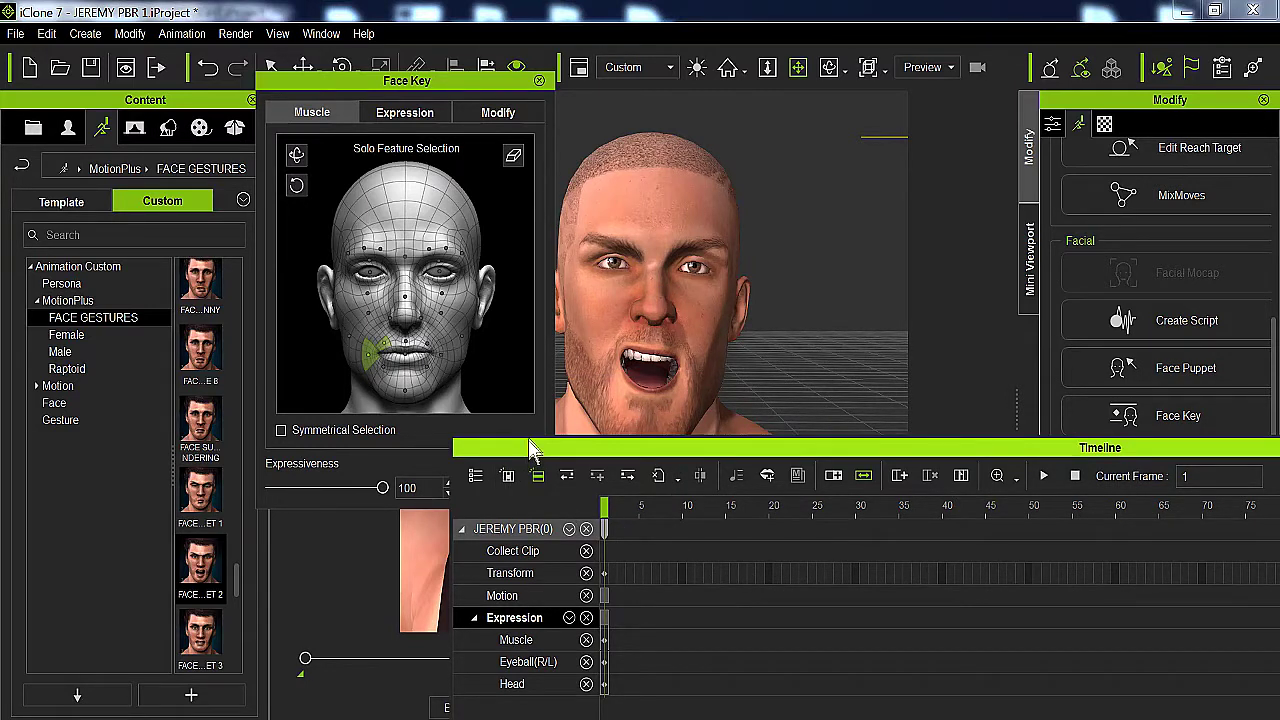
drag(528, 440, 737, 456)
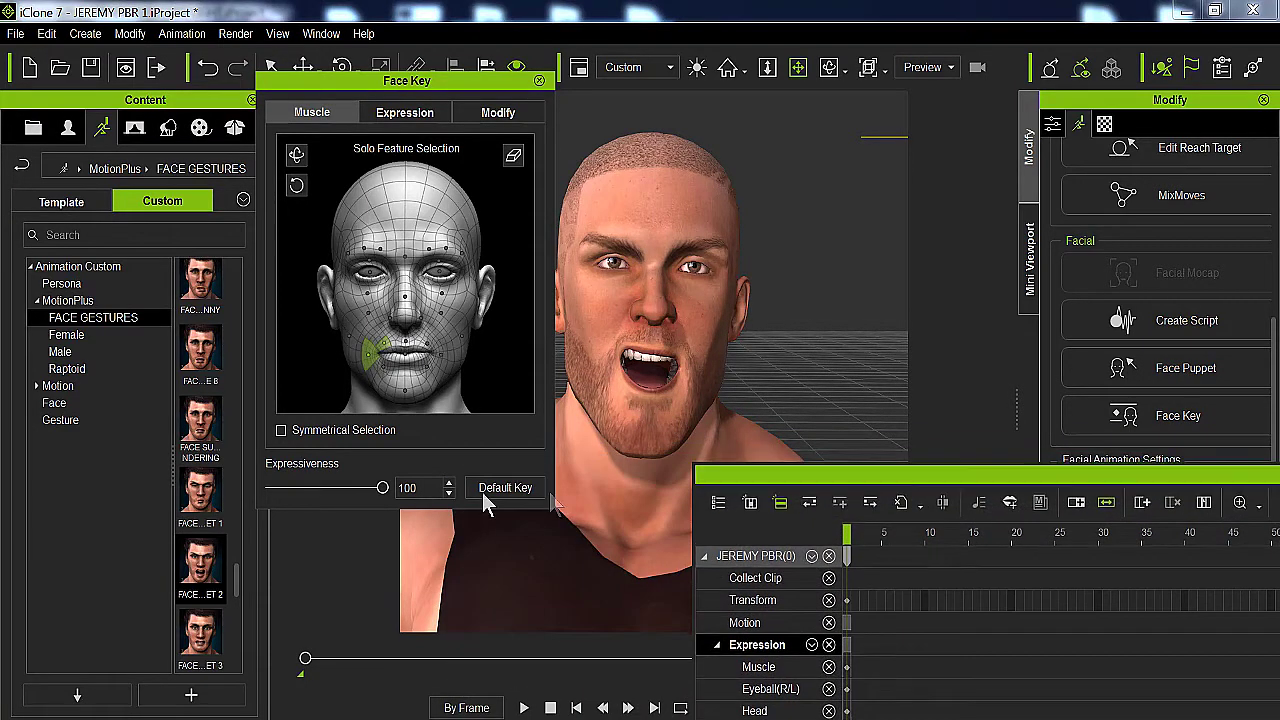
Try resetting the face with the default key, undo the reset, and keep Expressiveness at 100
click(504, 488)
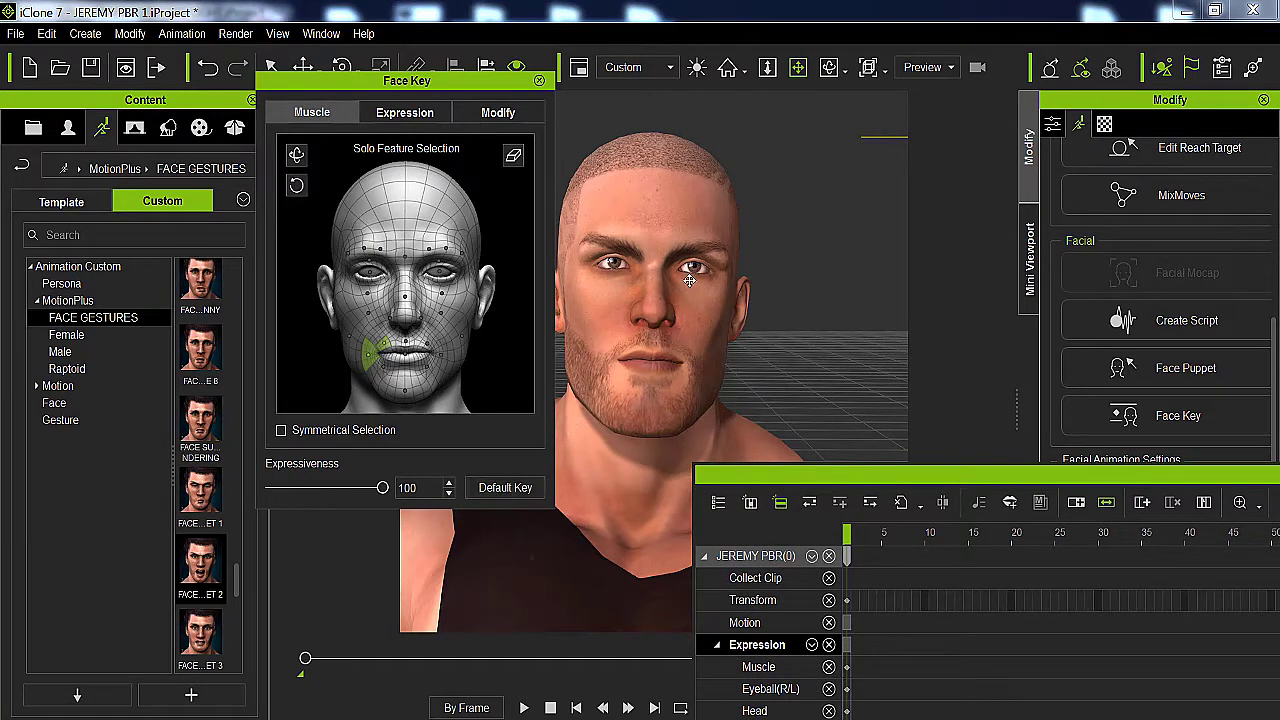
click(208, 68)
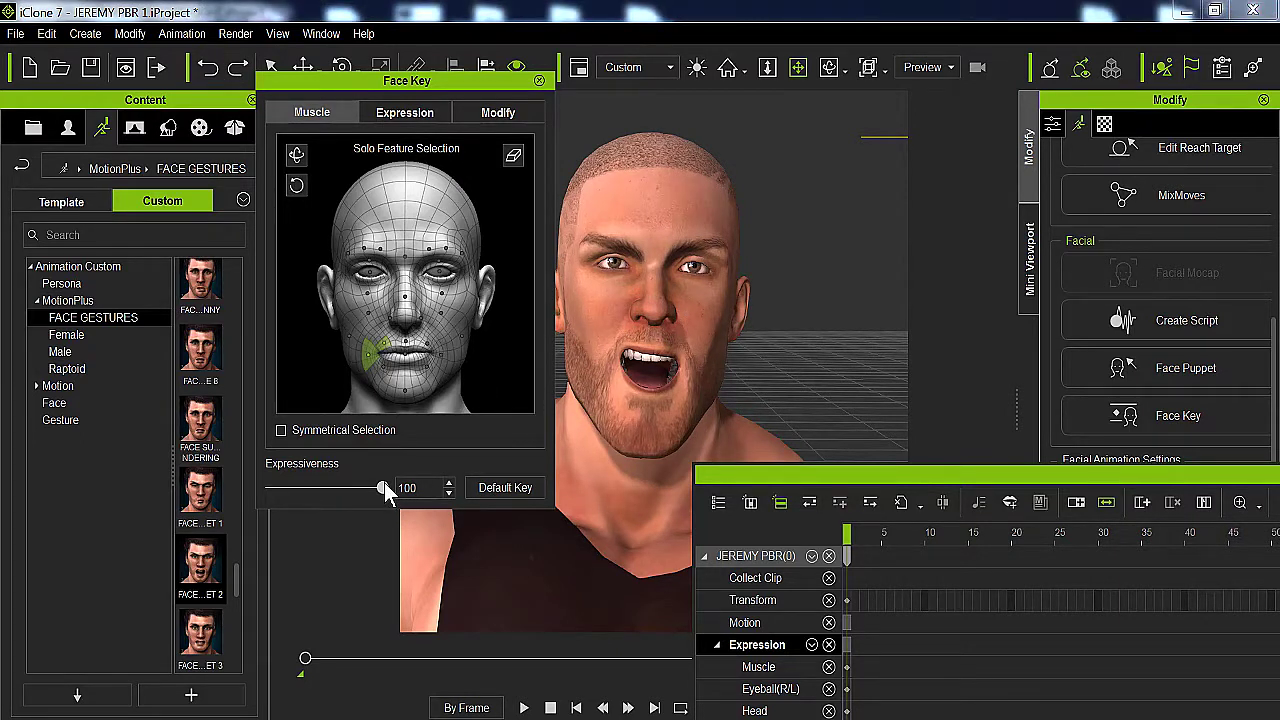
mouse_move(383, 487)
mouse_down()
mouse_move(269, 489)
mouse_move(405, 486)
mouse_up()
At frame 31, turn on symmetrical selection and raise both full eyebrows with the muscle controls
drag(756, 470, 574, 497)
click(368, 354)
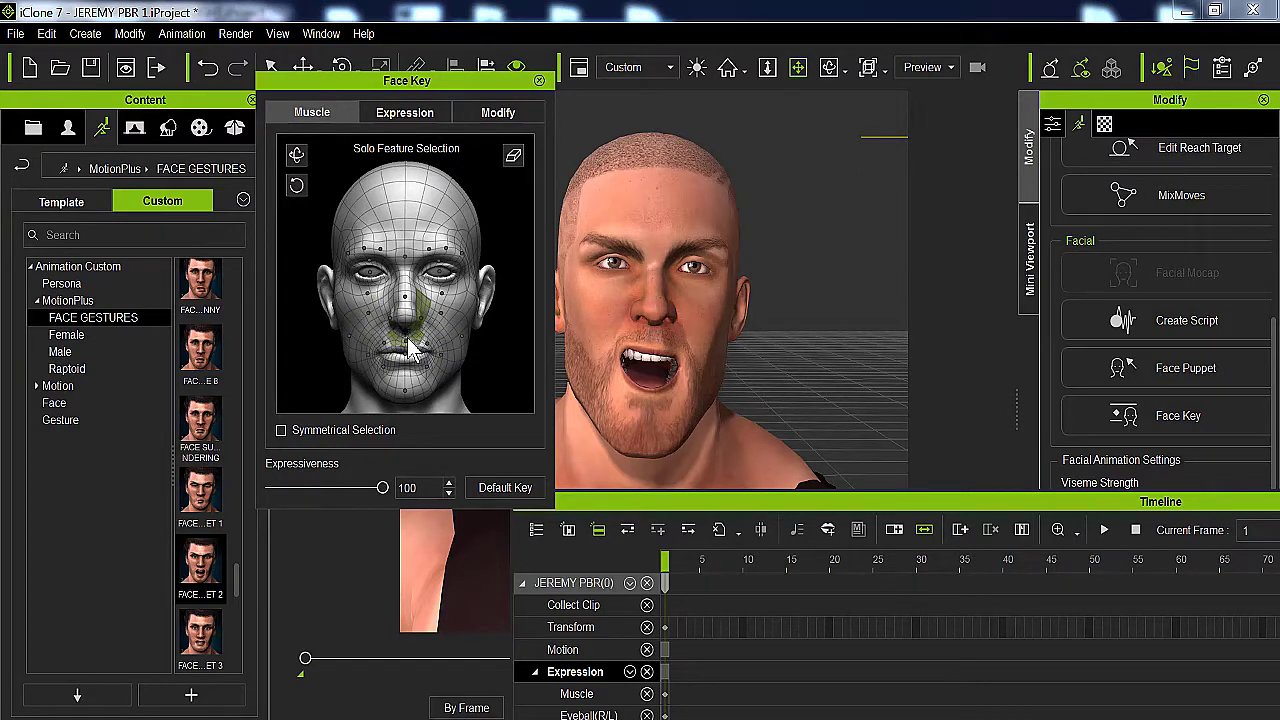
drag(710, 505, 638, 430)
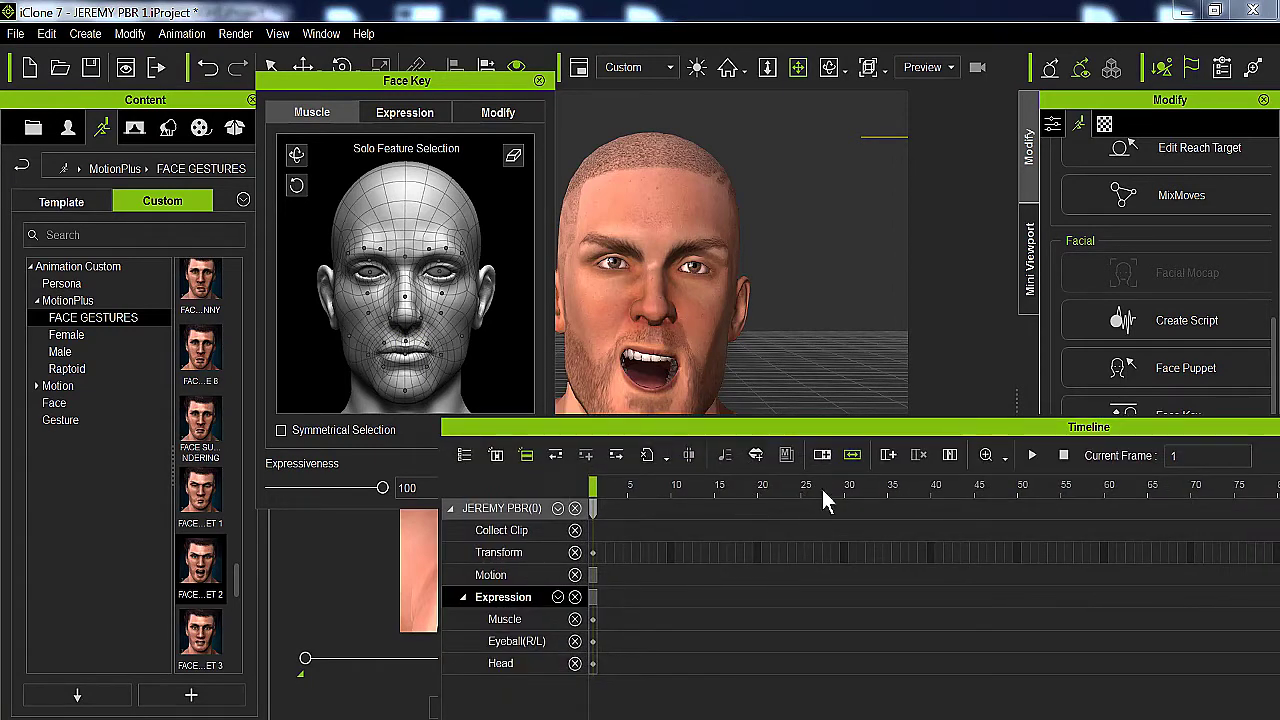
click(850, 487)
drag(845, 432, 870, 220)
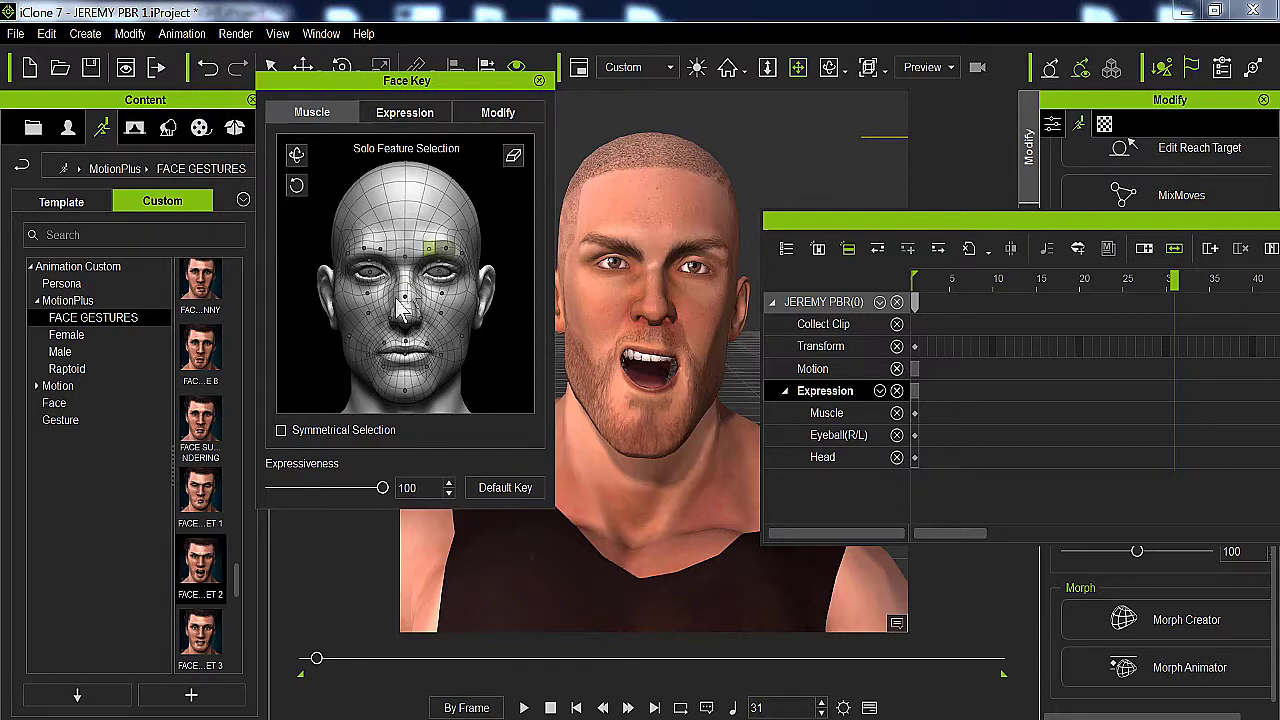
click(281, 430)
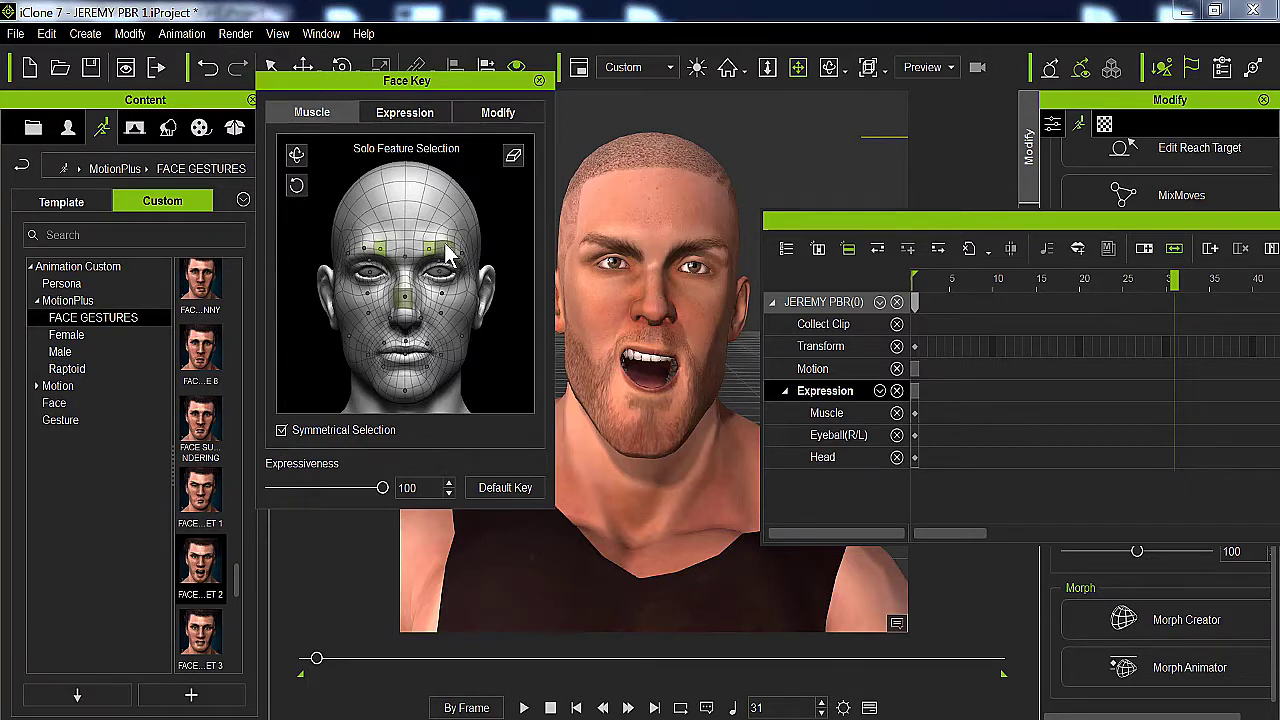
click(448, 257)
drag(450, 260, 465, 86)
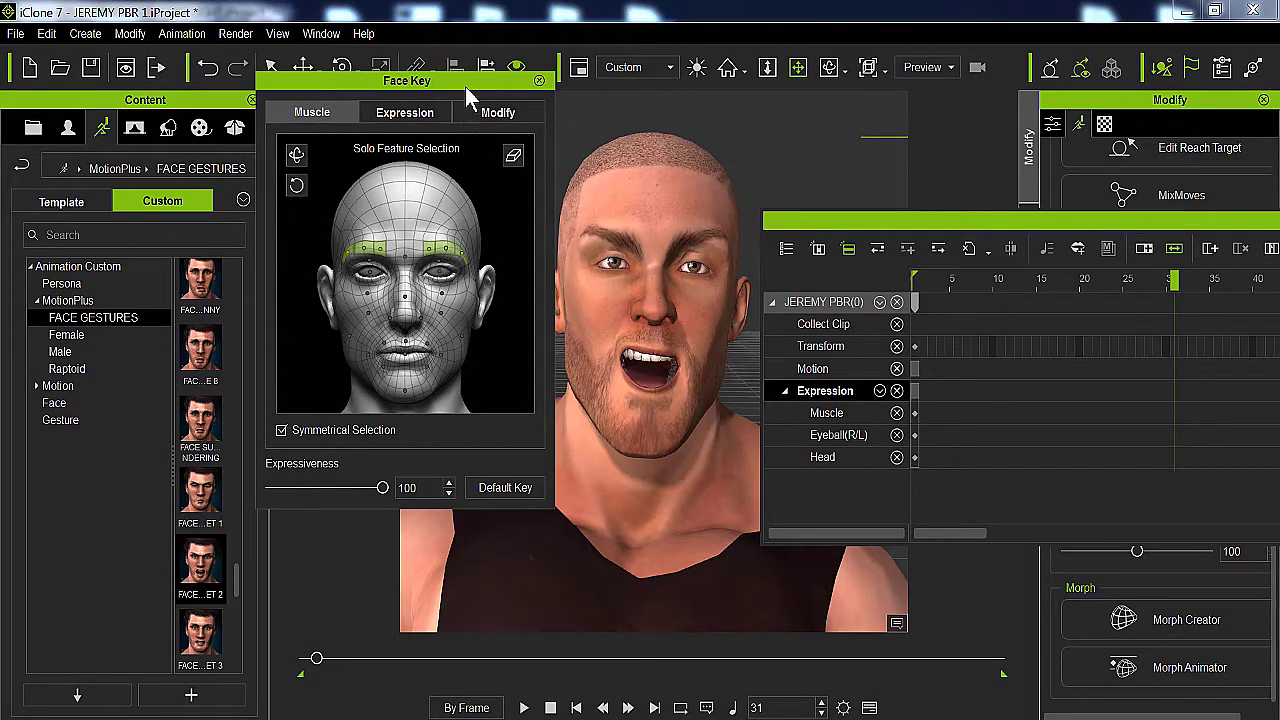
Bring the Timeline's Expression clip into view and play the facial animation from frame 1
drag(1002, 218, 759, 310)
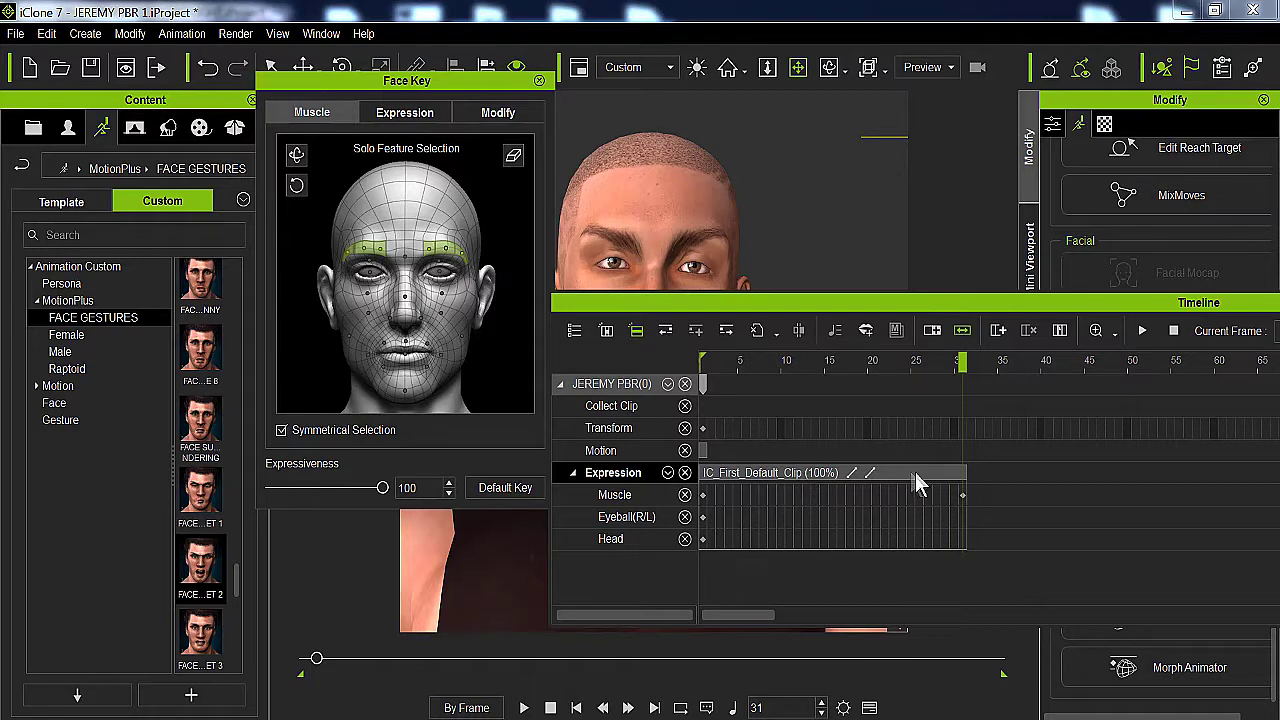
drag(967, 303, 649, 435)
click(858, 450)
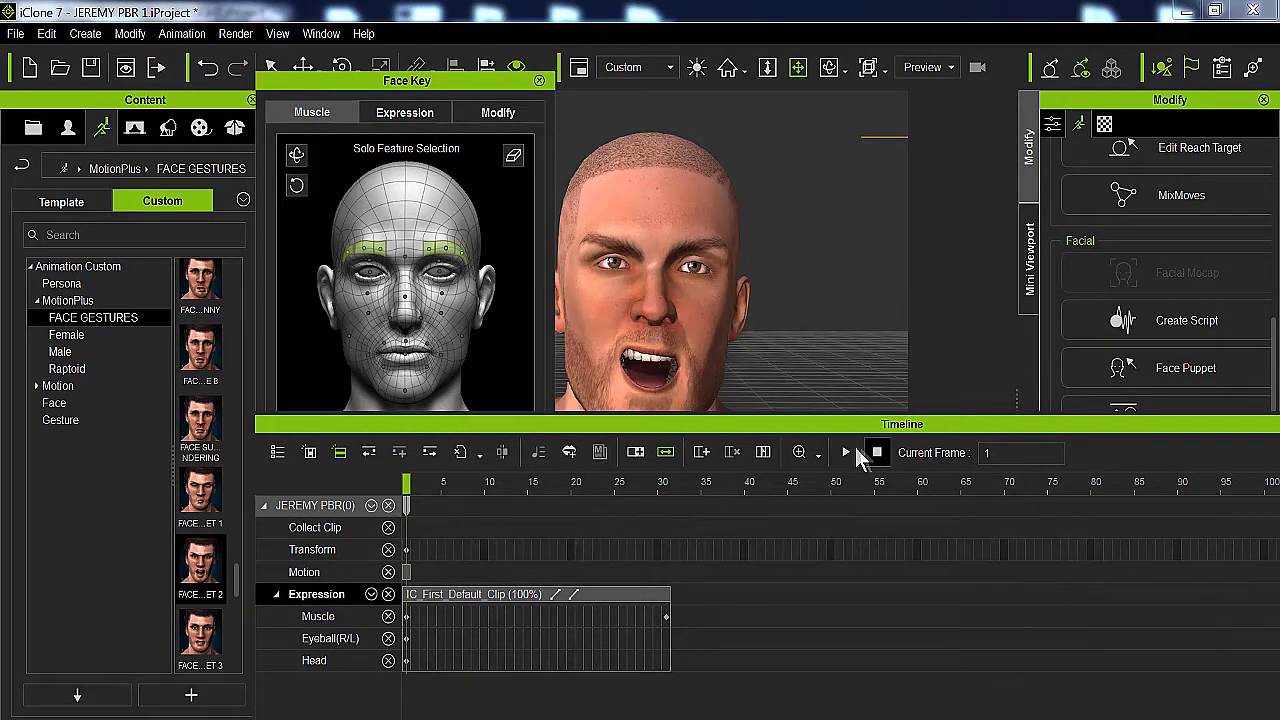
click(843, 445)
click(845, 452)
At frame 40, pull both eyebrows down with the muscle controls to key another brow pose
click(748, 484)
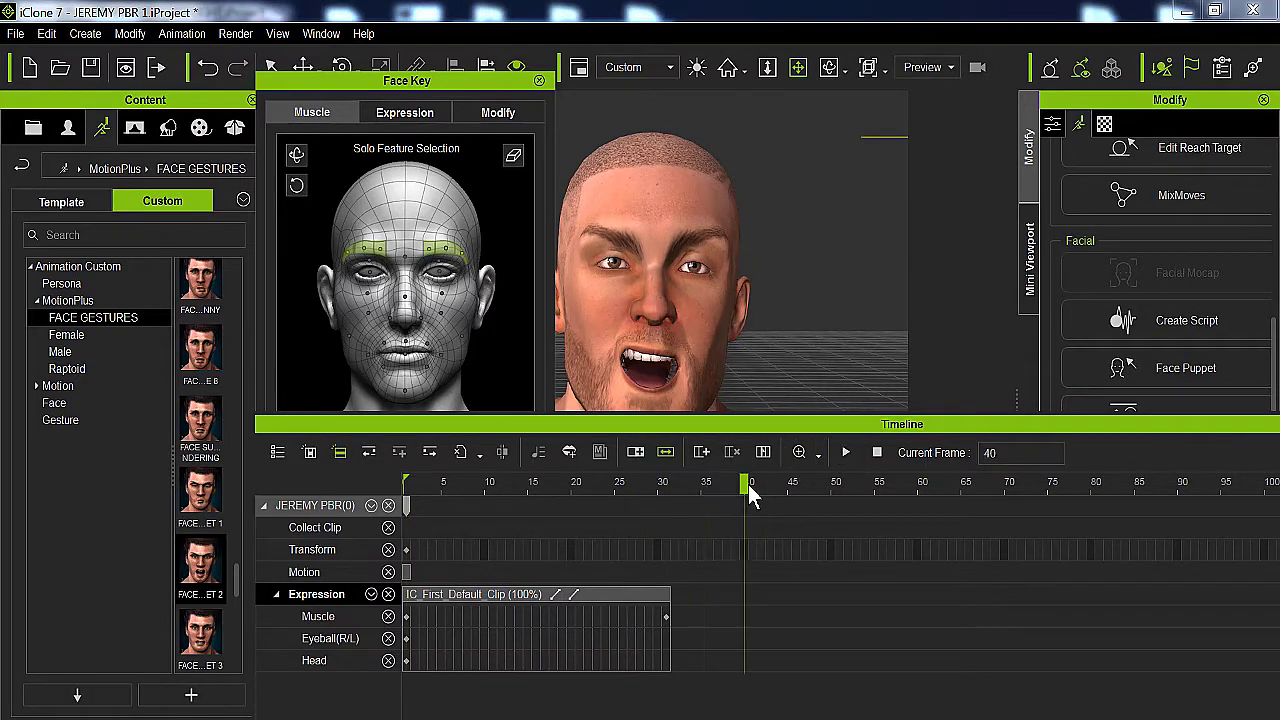
click(407, 368)
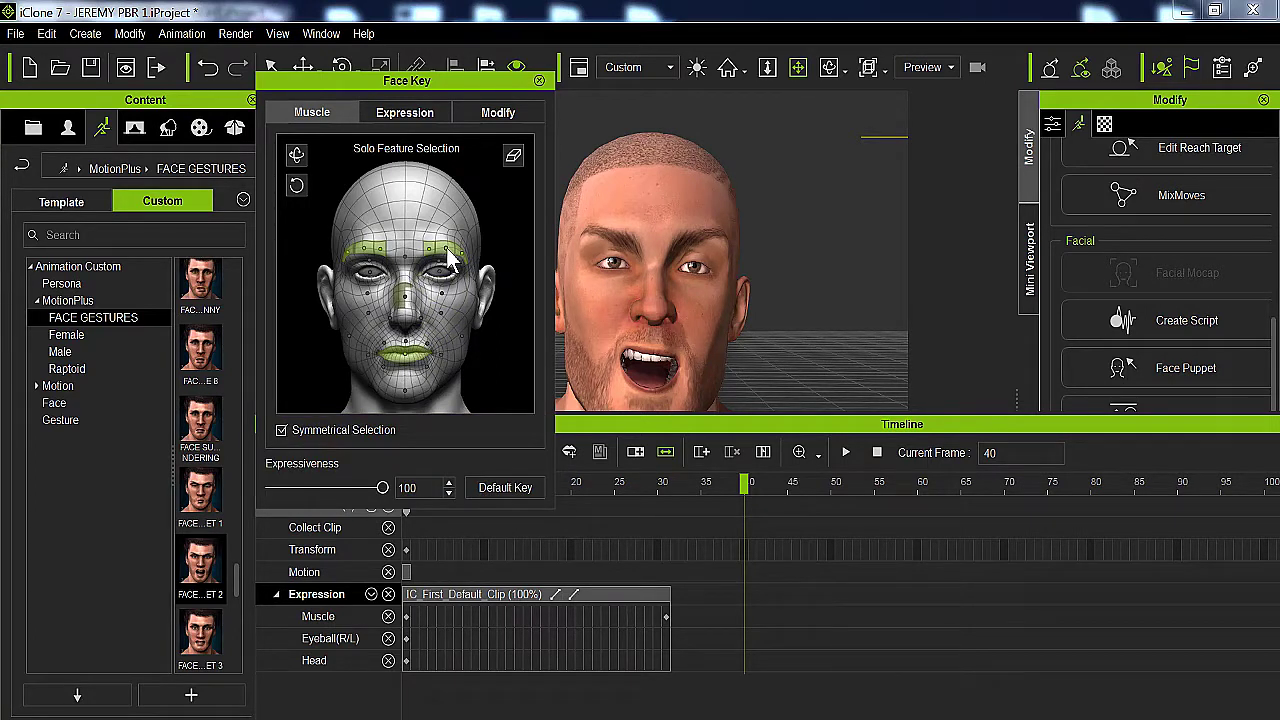
drag(450, 262, 487, 504)
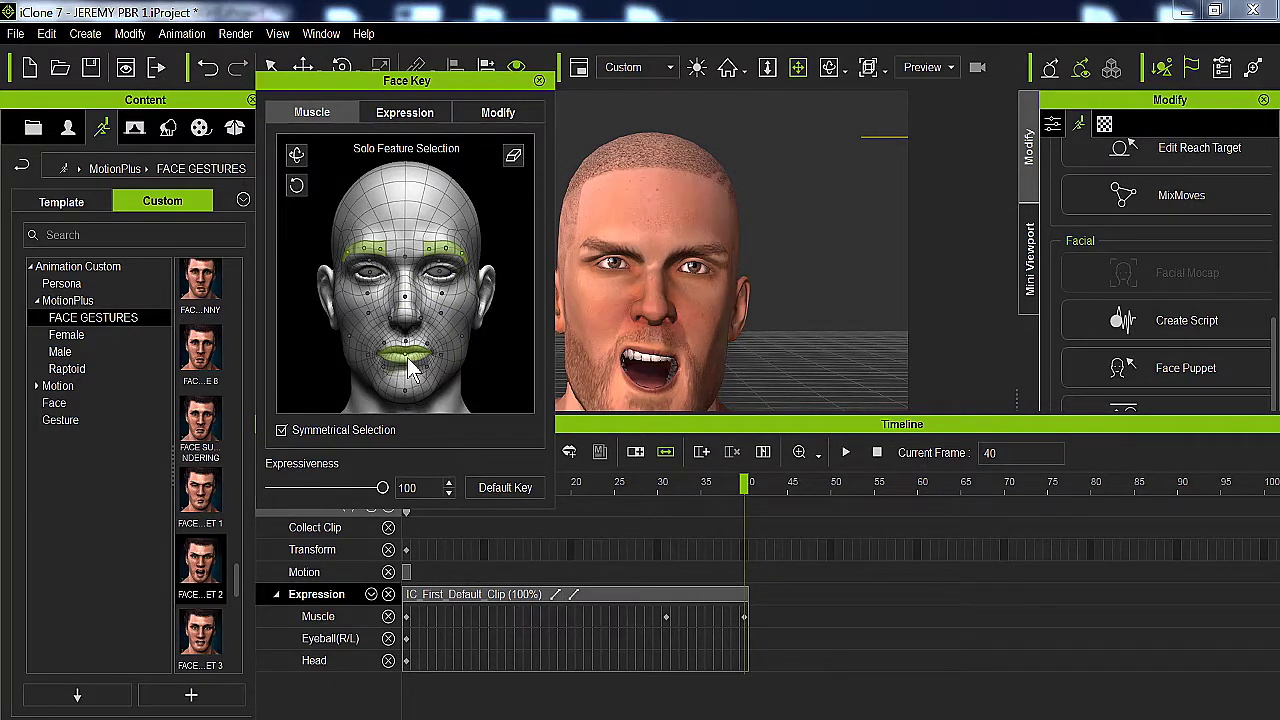
Try out the Expressiveness range by lowering it to 0 and raising it back to 100
drag(353, 487, 260, 485)
click(210, 488)
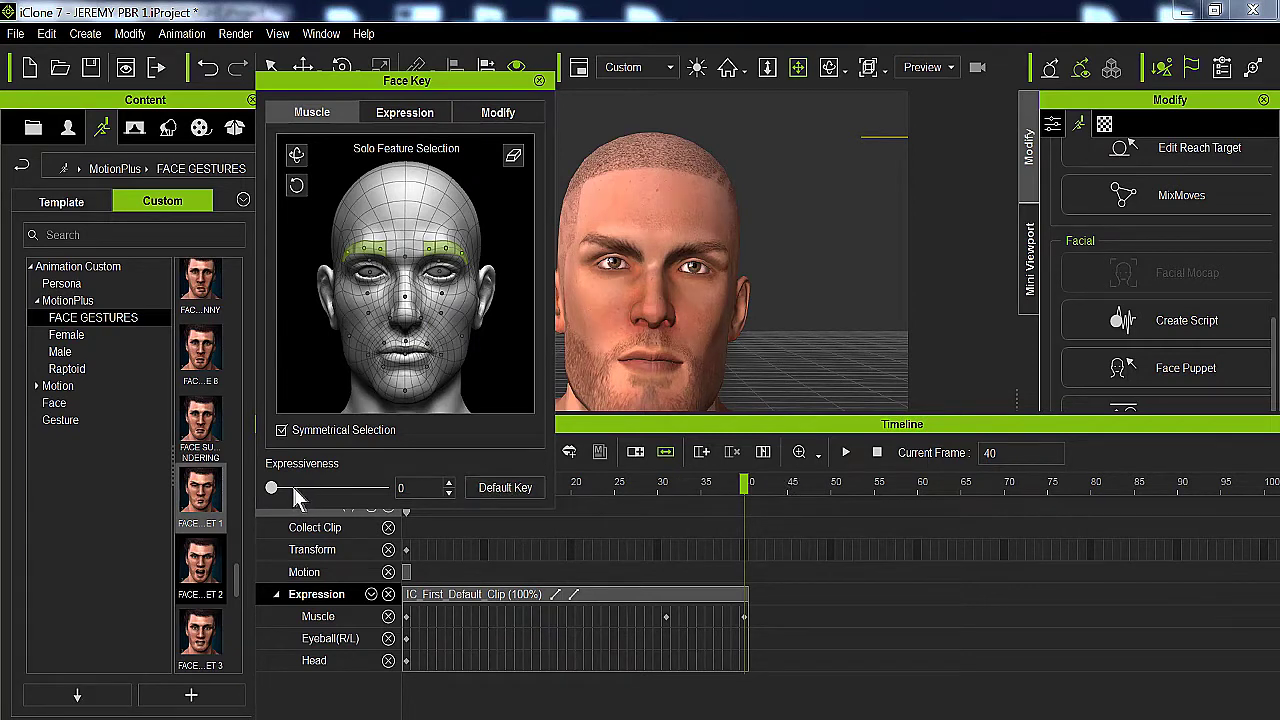
drag(270, 488, 382, 488)
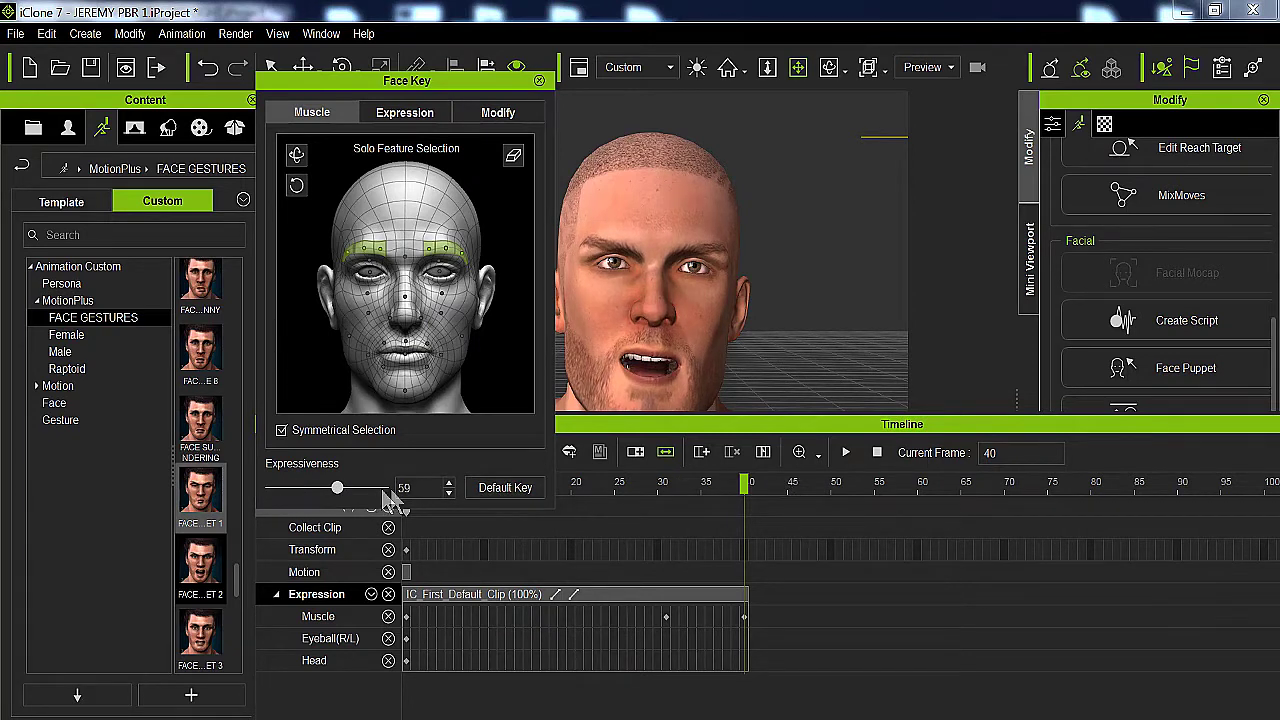
Set a default face key at frame 40 and move the playhead to frame 45
click(490, 487)
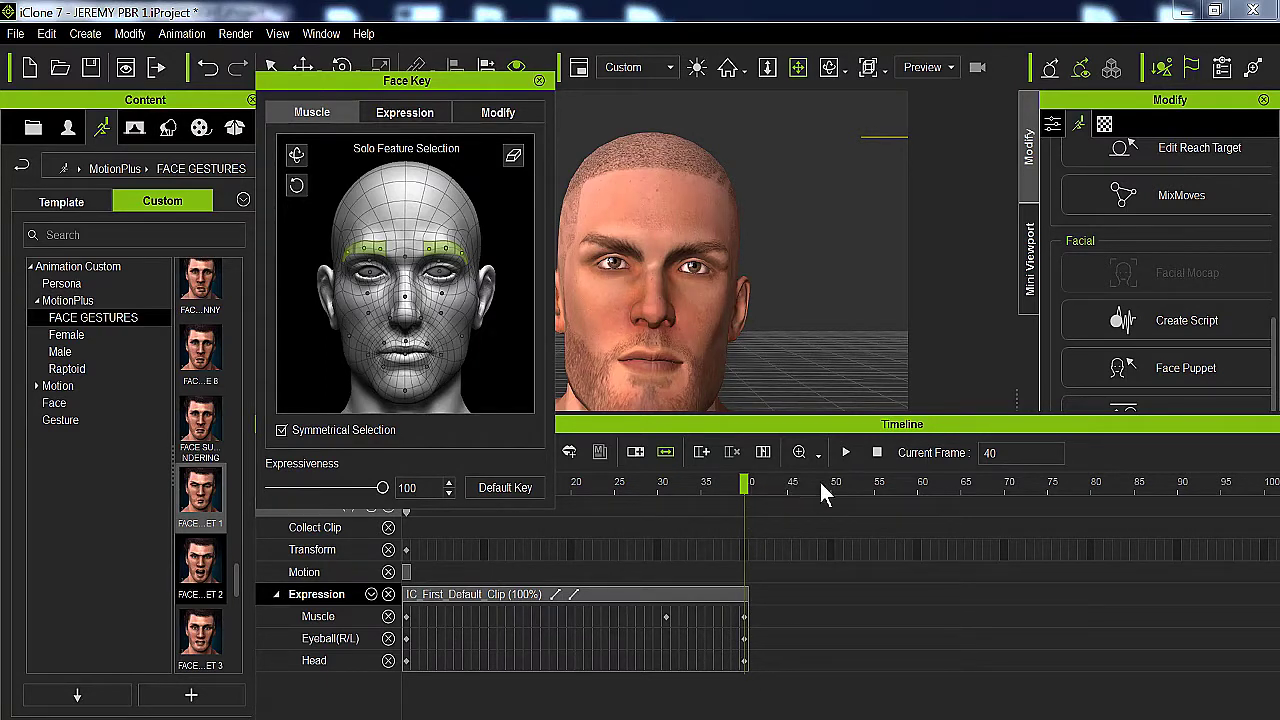
click(790, 484)
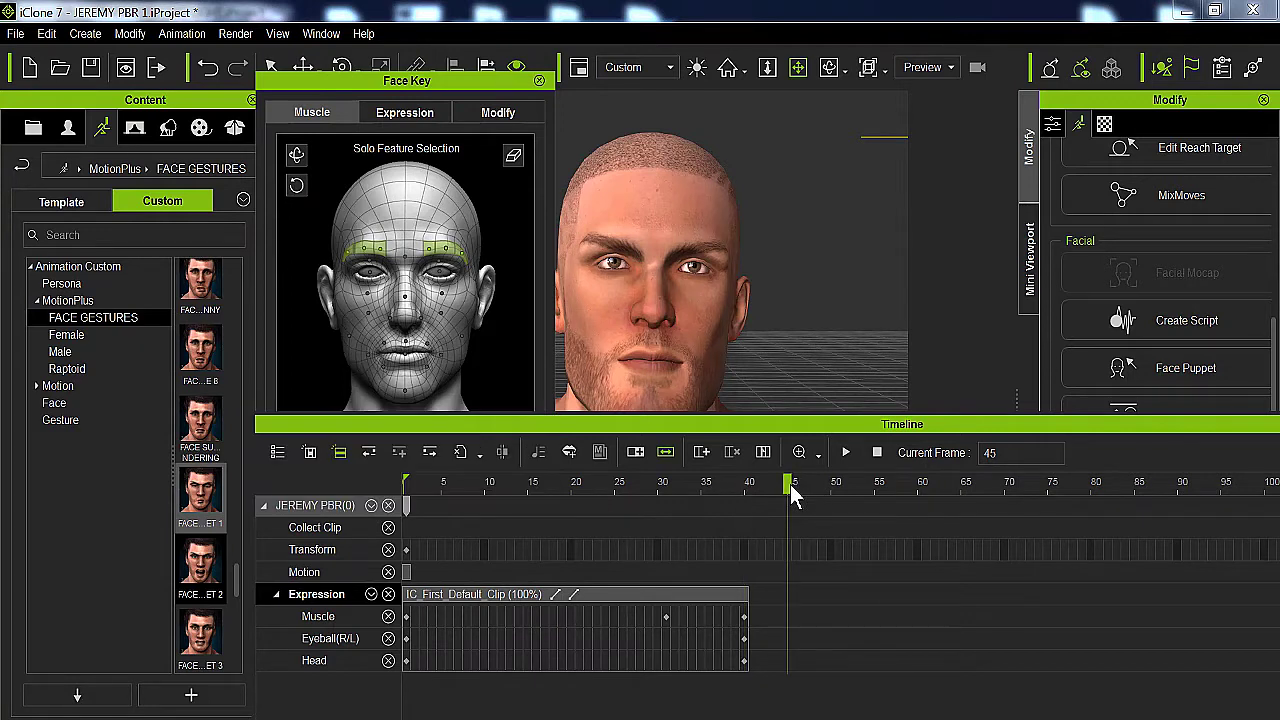
At frame 72, pull the eyebrows and both mouth corners down with the muscle controls to key a frown
click(452, 266)
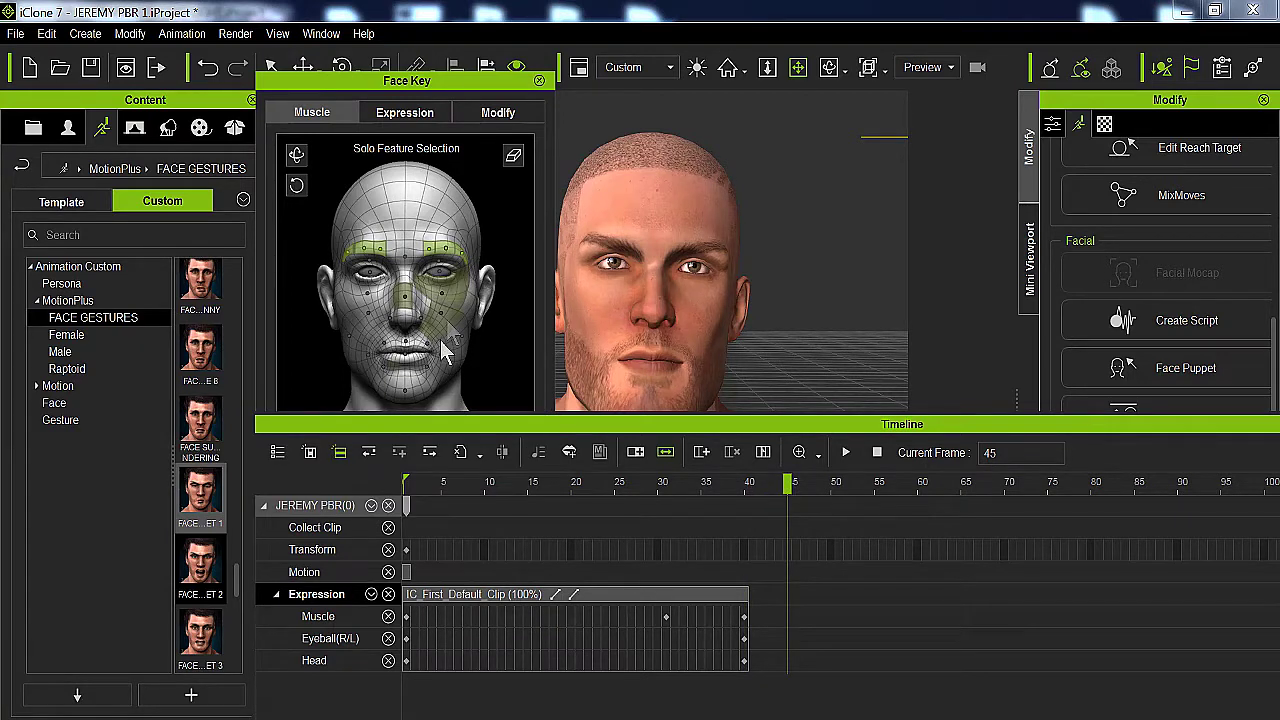
click(410, 368)
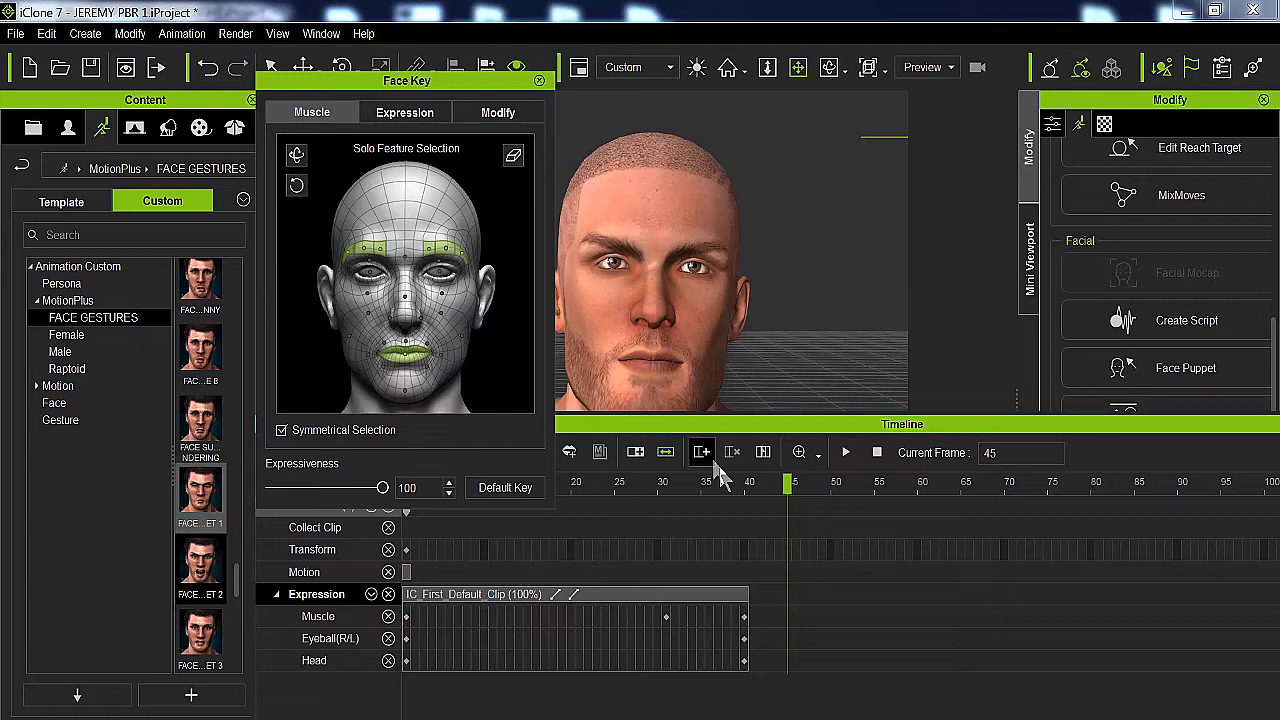
click(822, 492)
drag(822, 482, 1025, 492)
drag(986, 424, 767, 534)
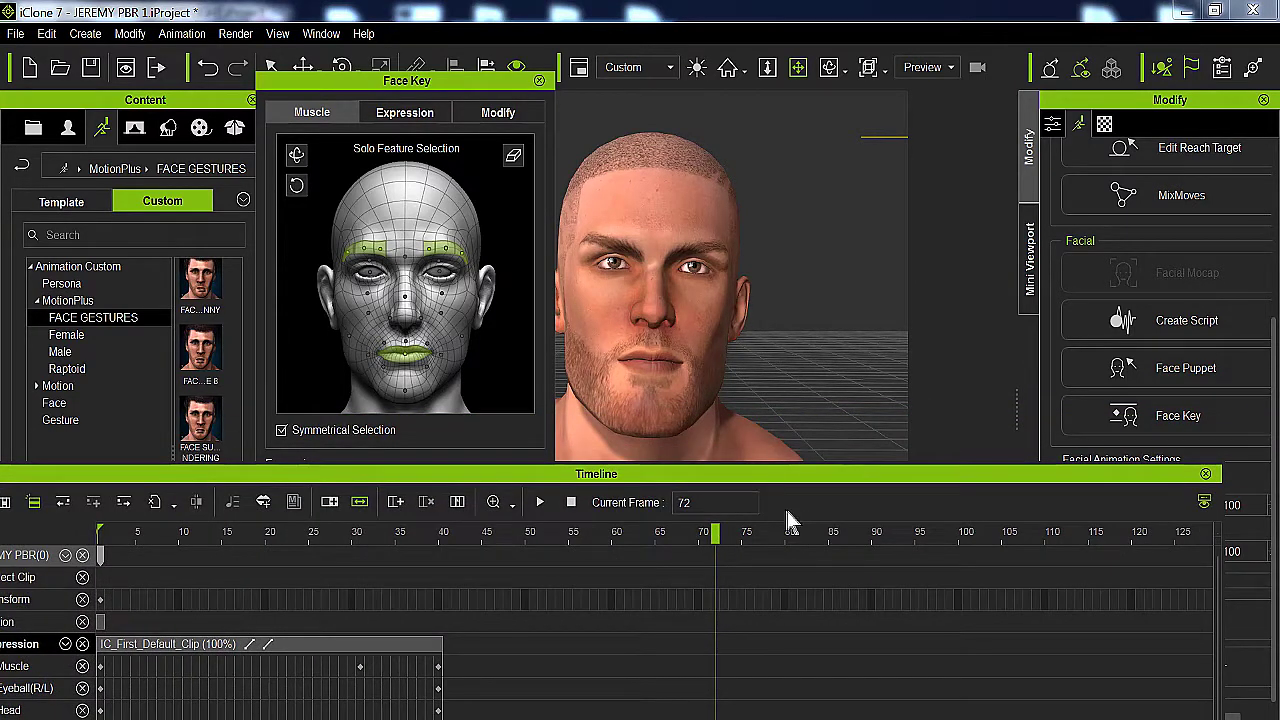
click(407, 357)
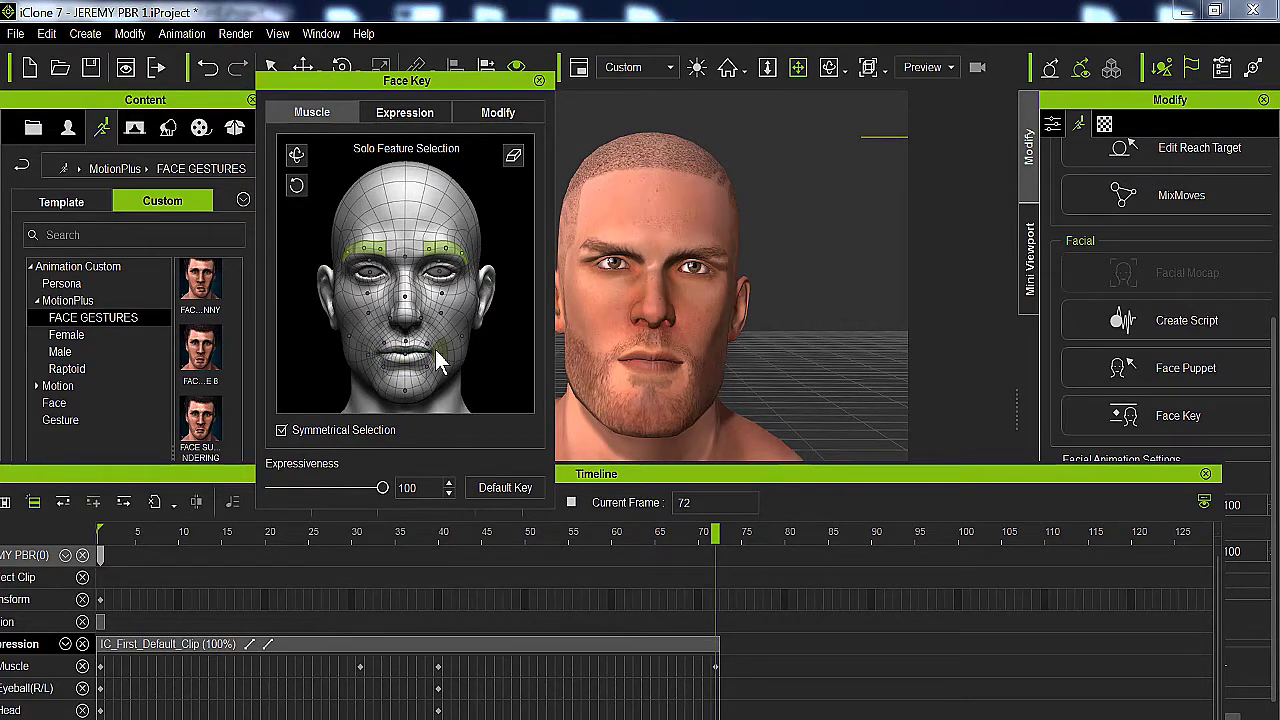
click(436, 352)
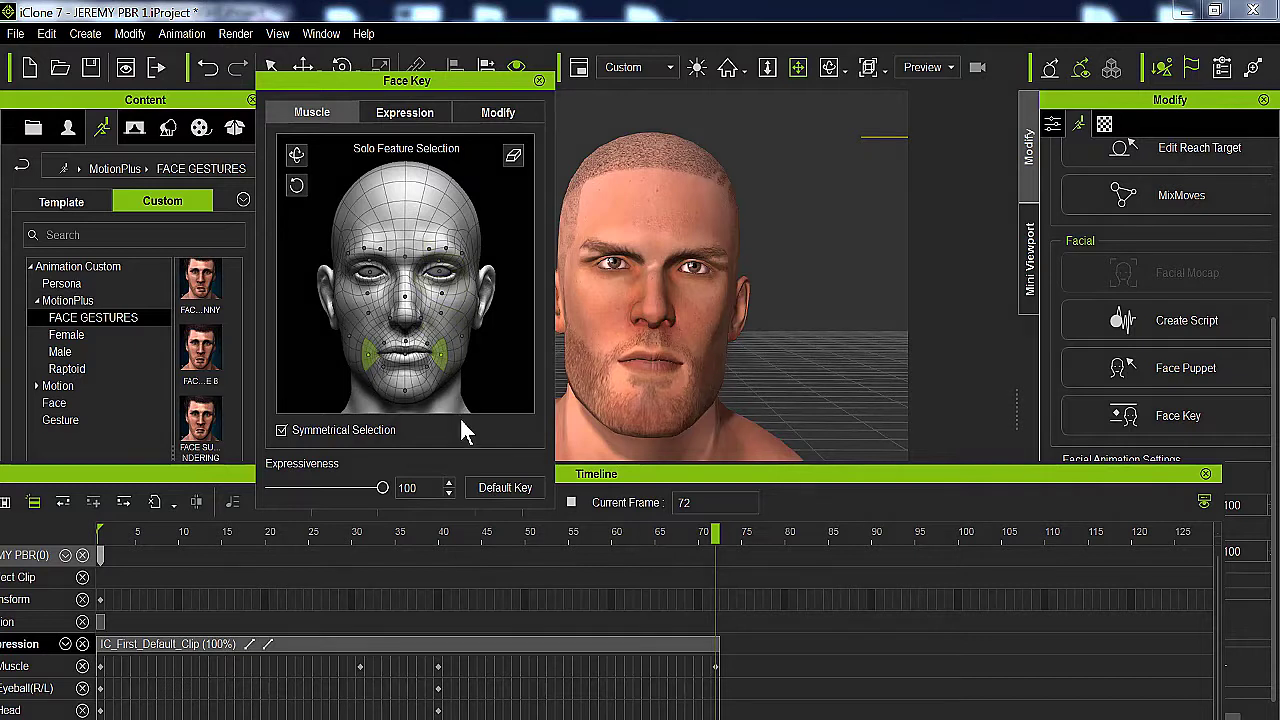
click(439, 355)
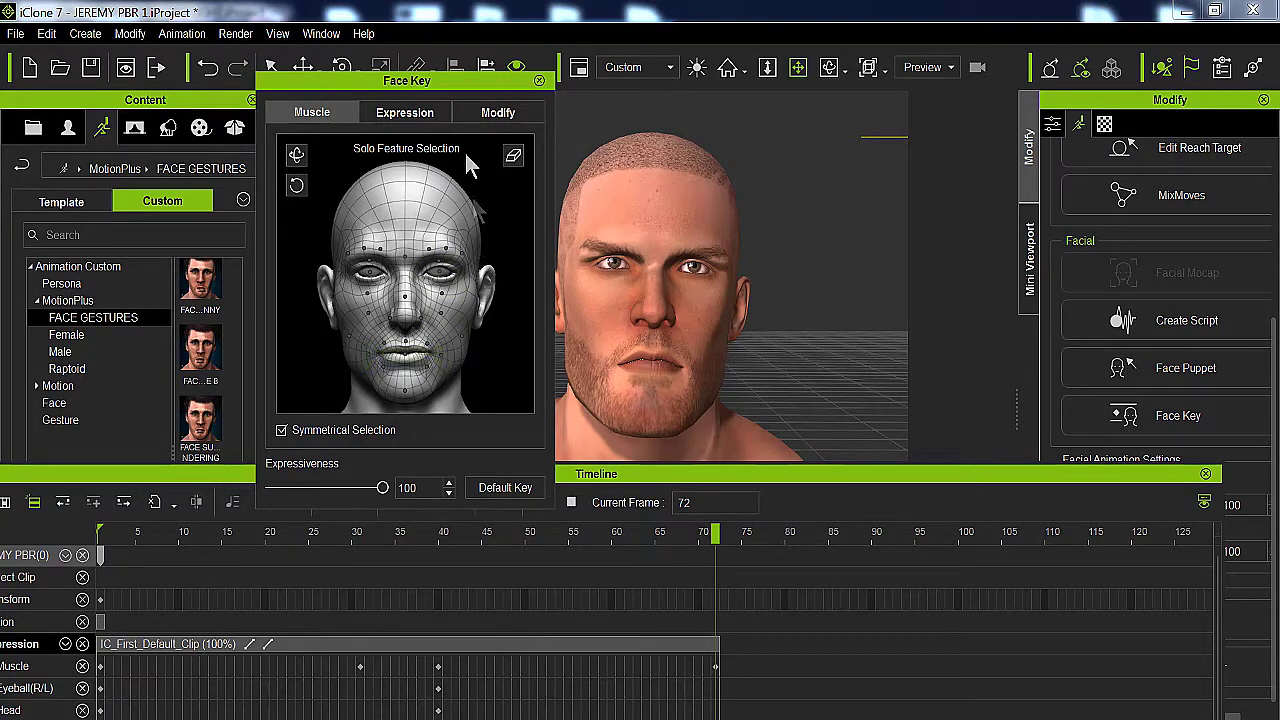
Set the Mouth Widen slider to 100 in the mouth modification settings and close the Face Key editor
click(498, 113)
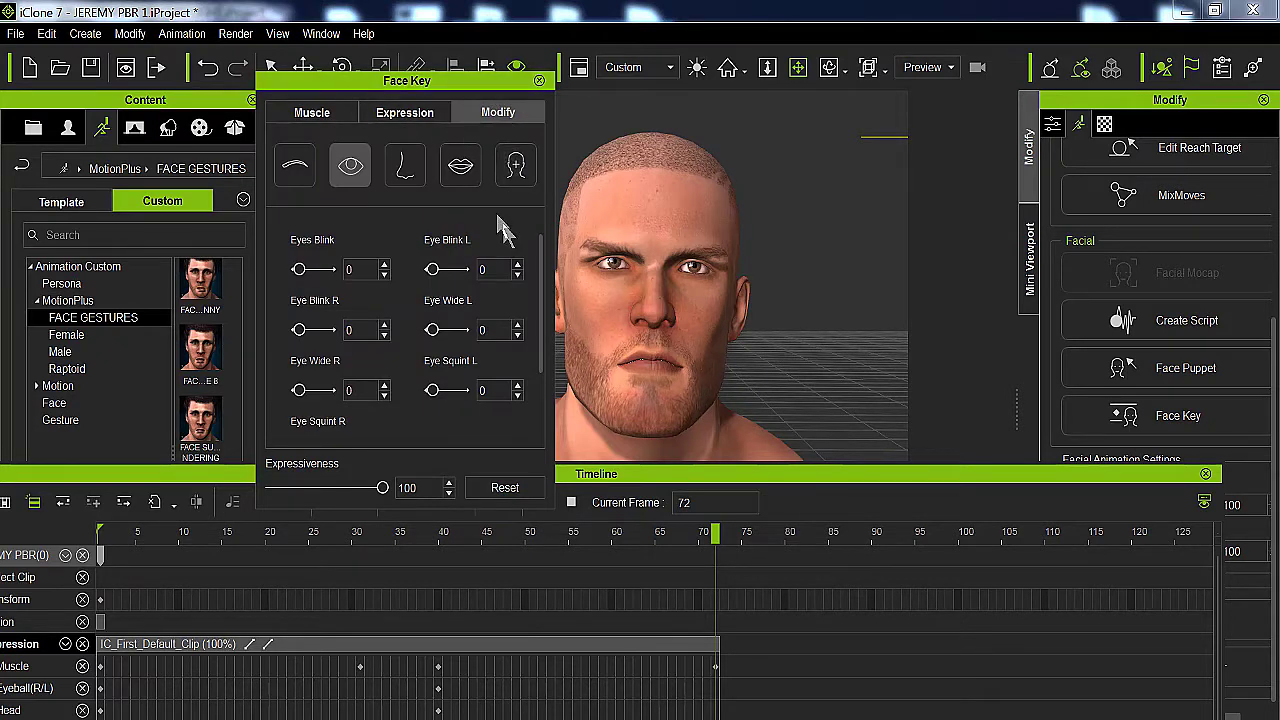
click(452, 166)
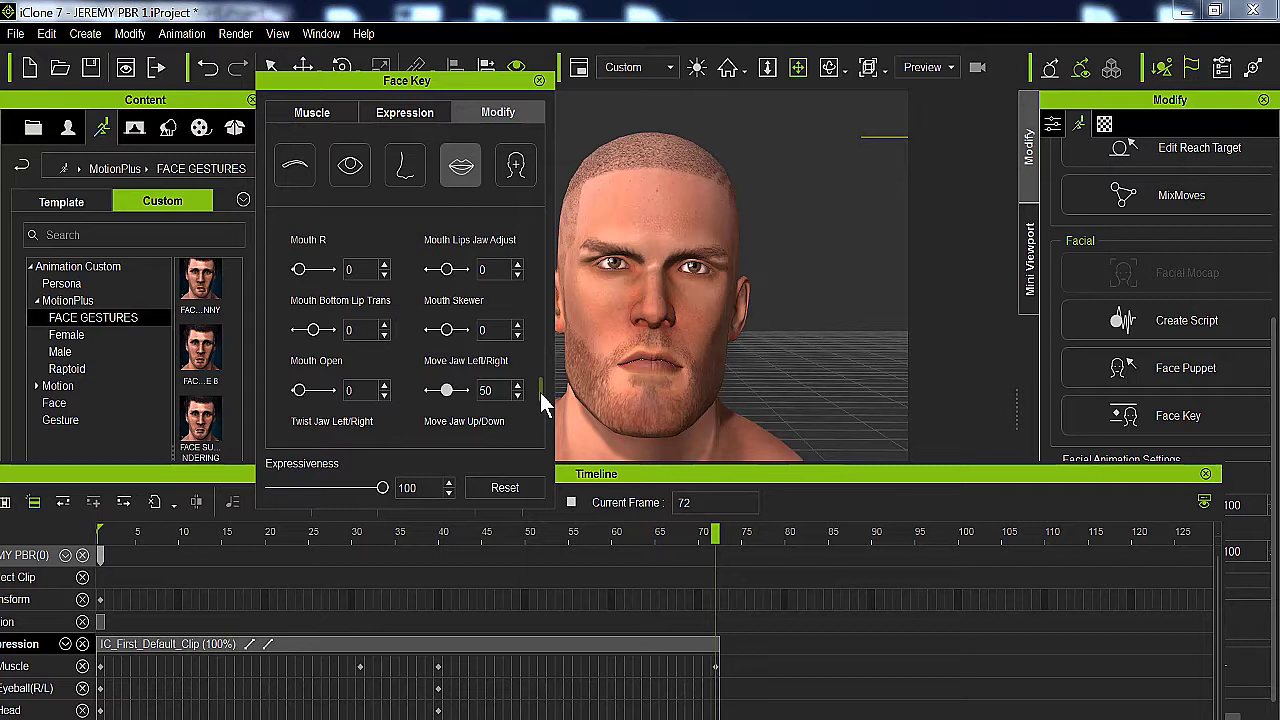
scroll(540, 393, up, 1)
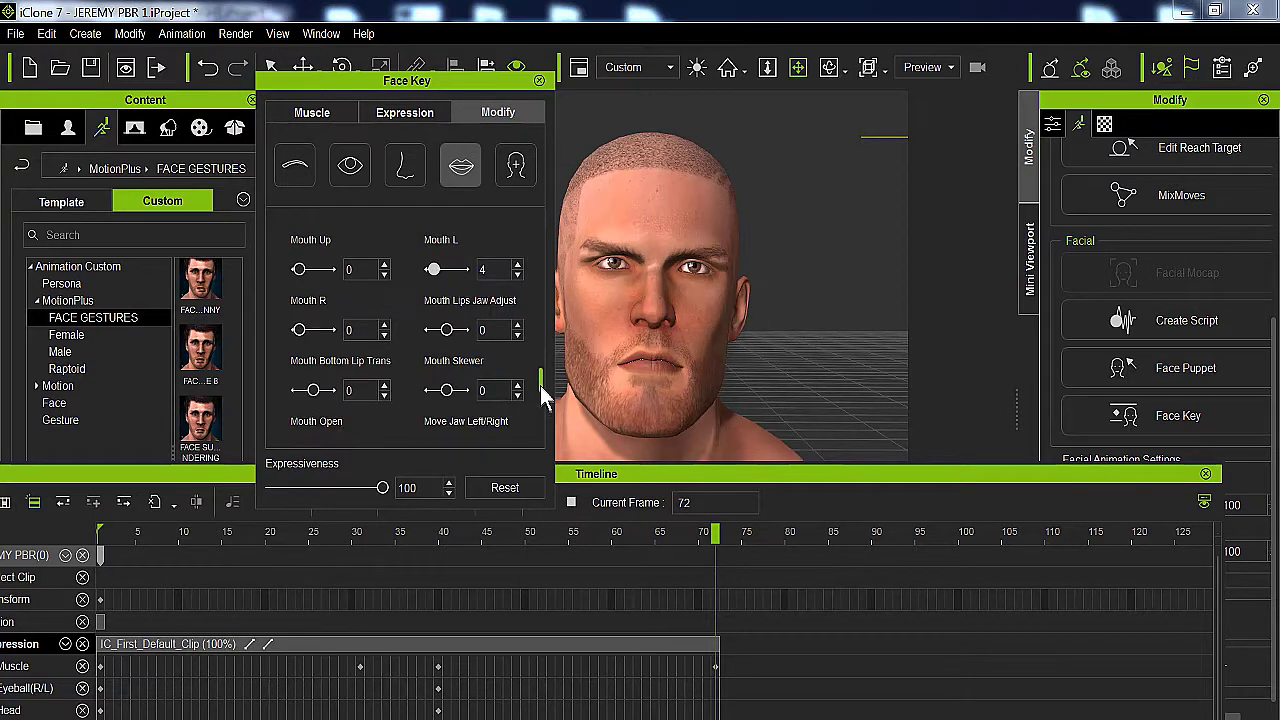
scroll(540, 380, up, 3)
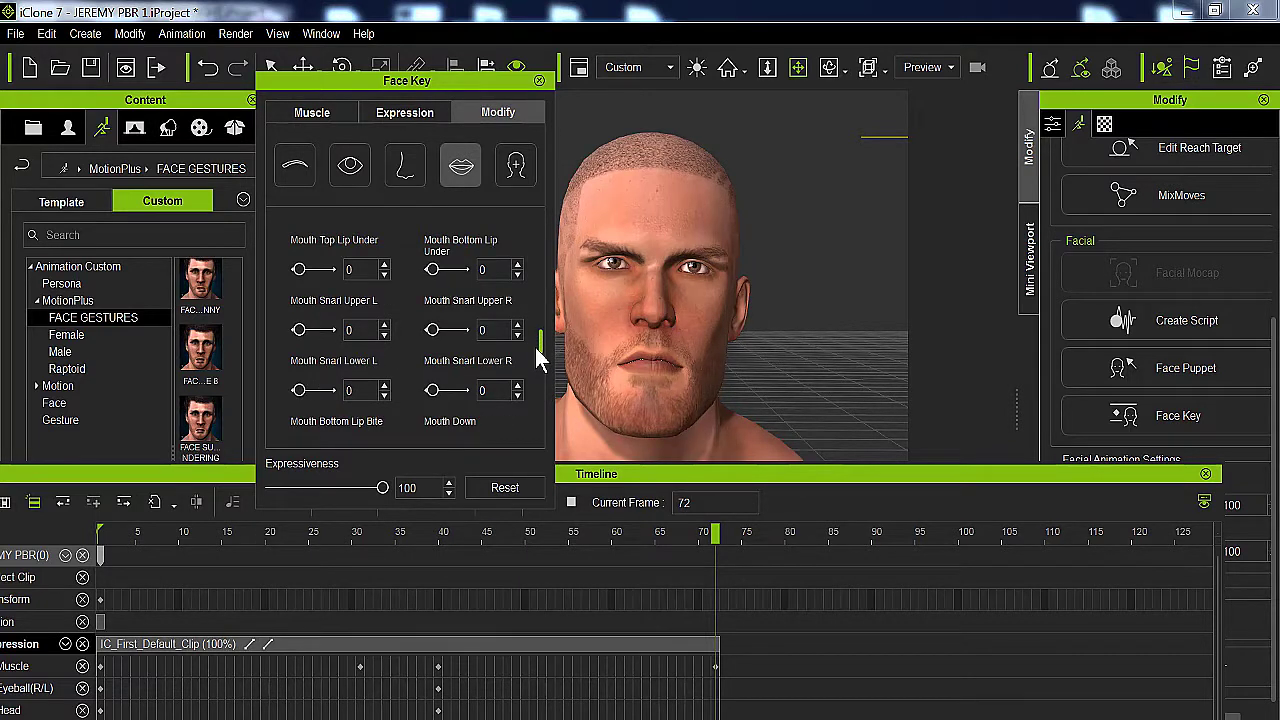
scroll(533, 345, up, 3)
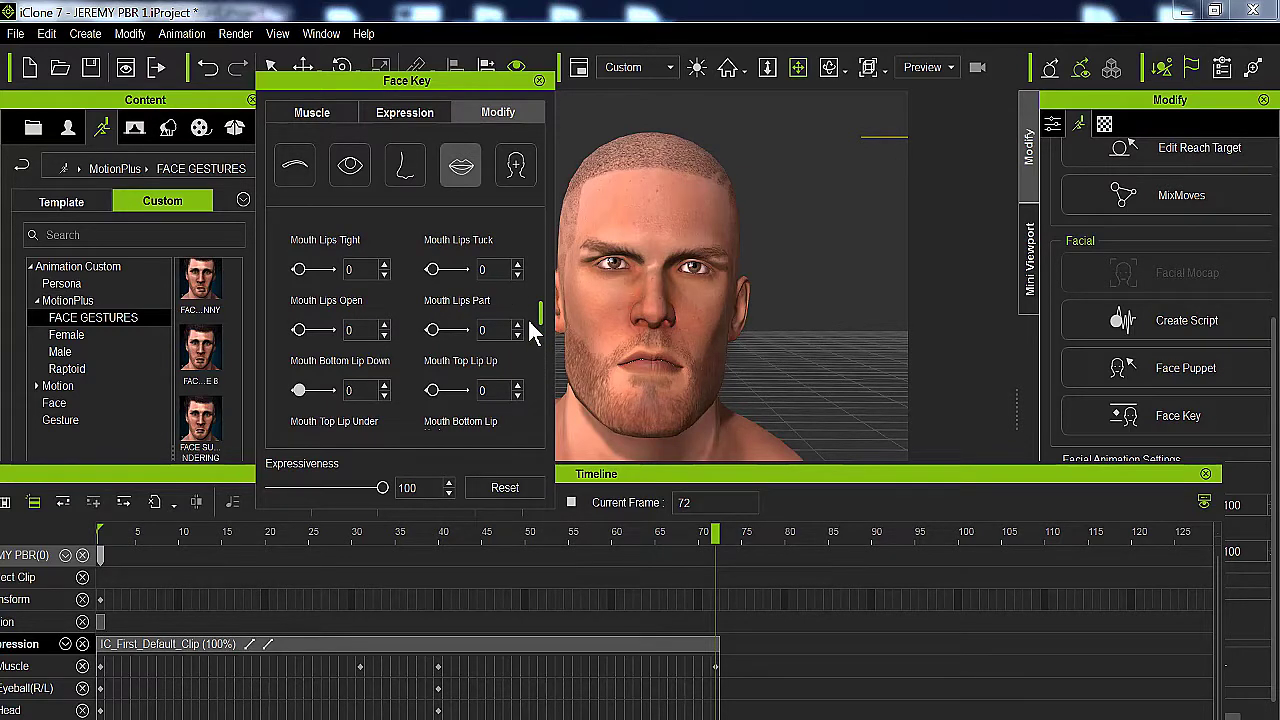
drag(305, 328, 266, 343)
drag(541, 309, 545, 284)
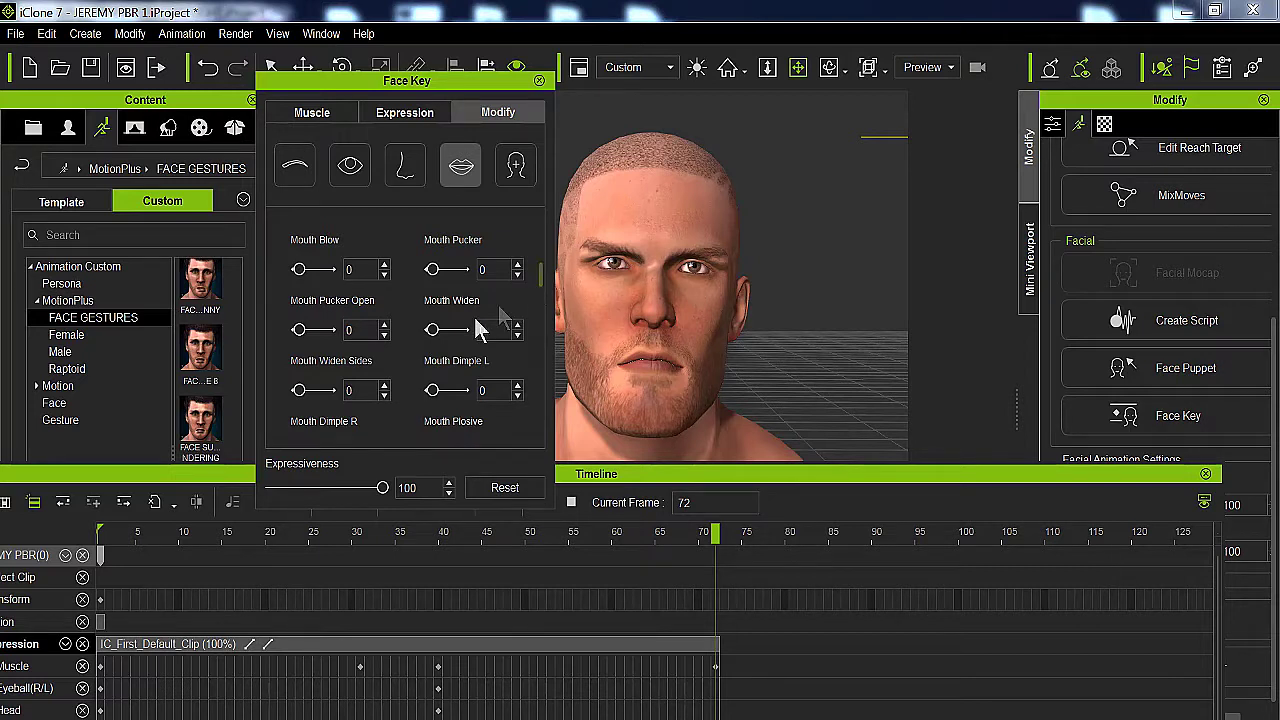
drag(437, 328, 479, 330)
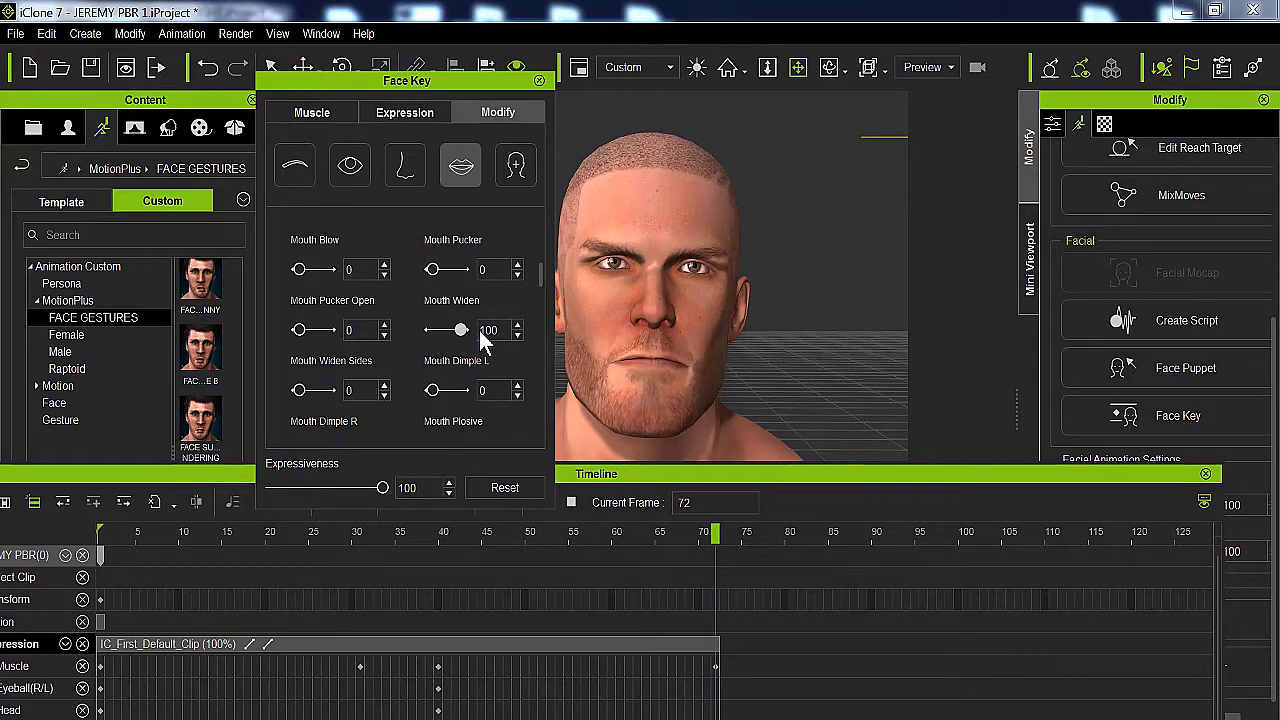
click(540, 81)
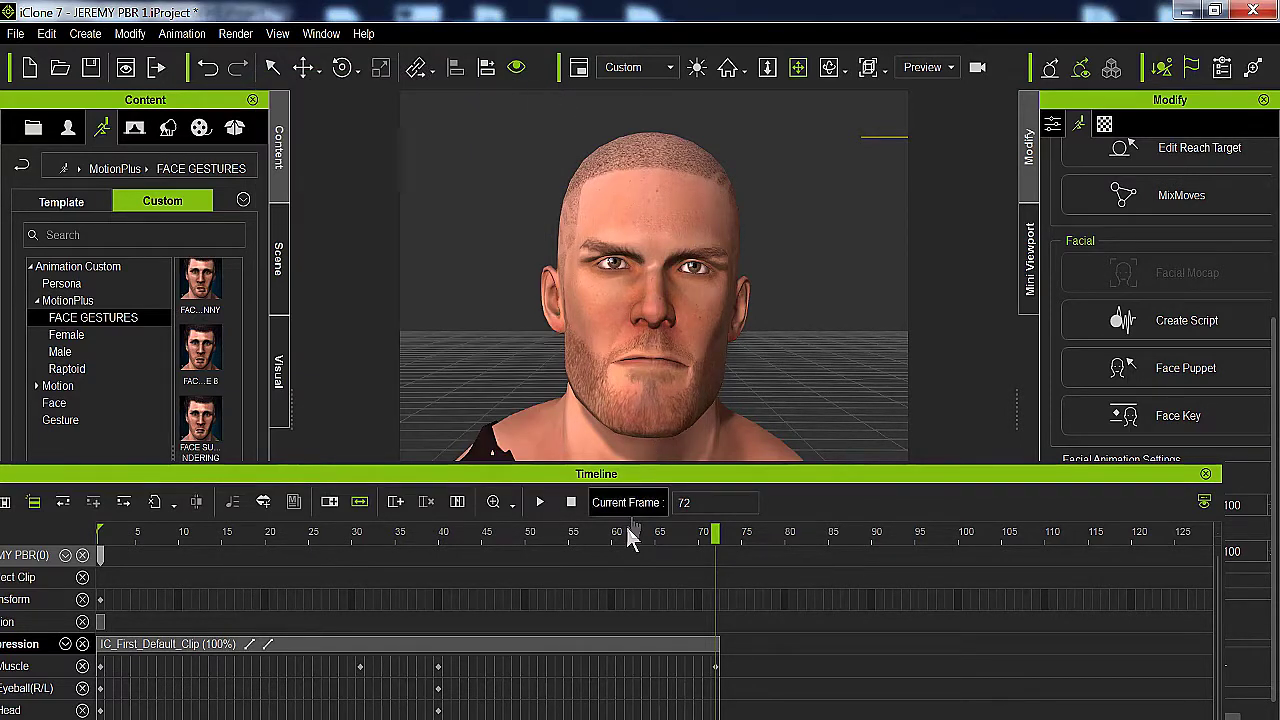
Scrub and play the keyed facial animation to review it, and return the playhead to frame 1
drag(567, 537, 680, 549)
drag(480, 556, 302, 549)
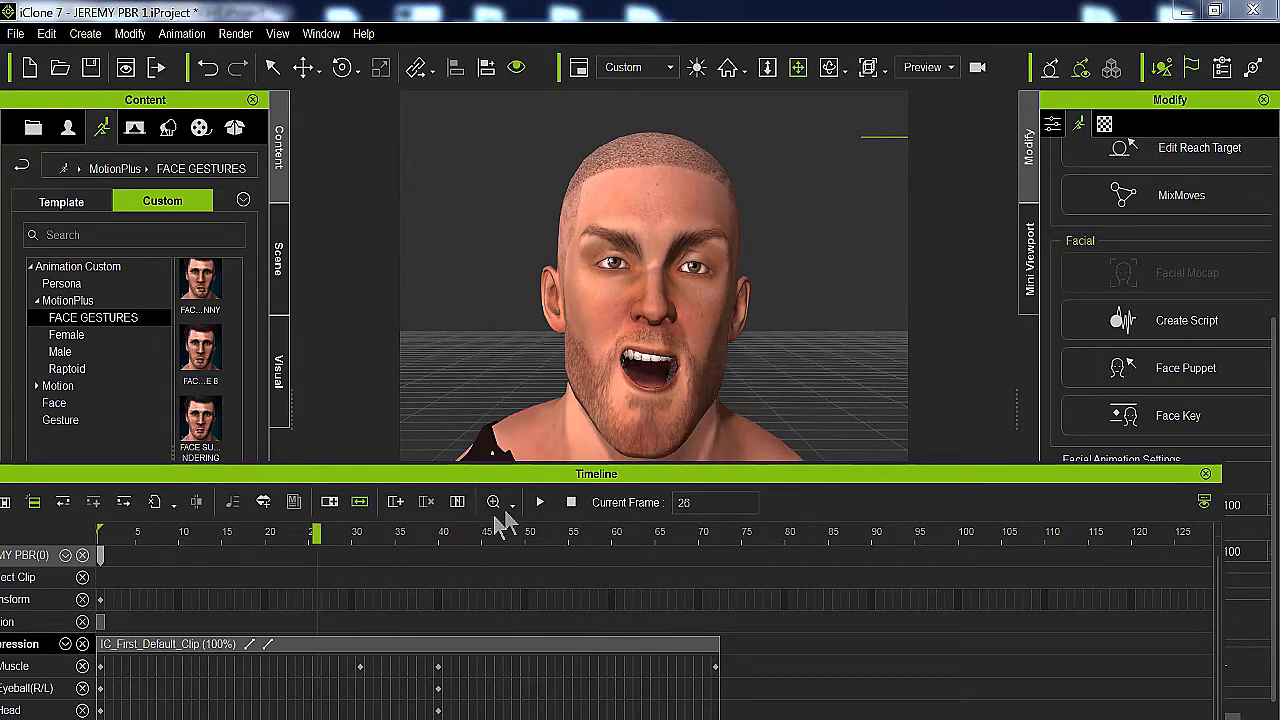
click(540, 505)
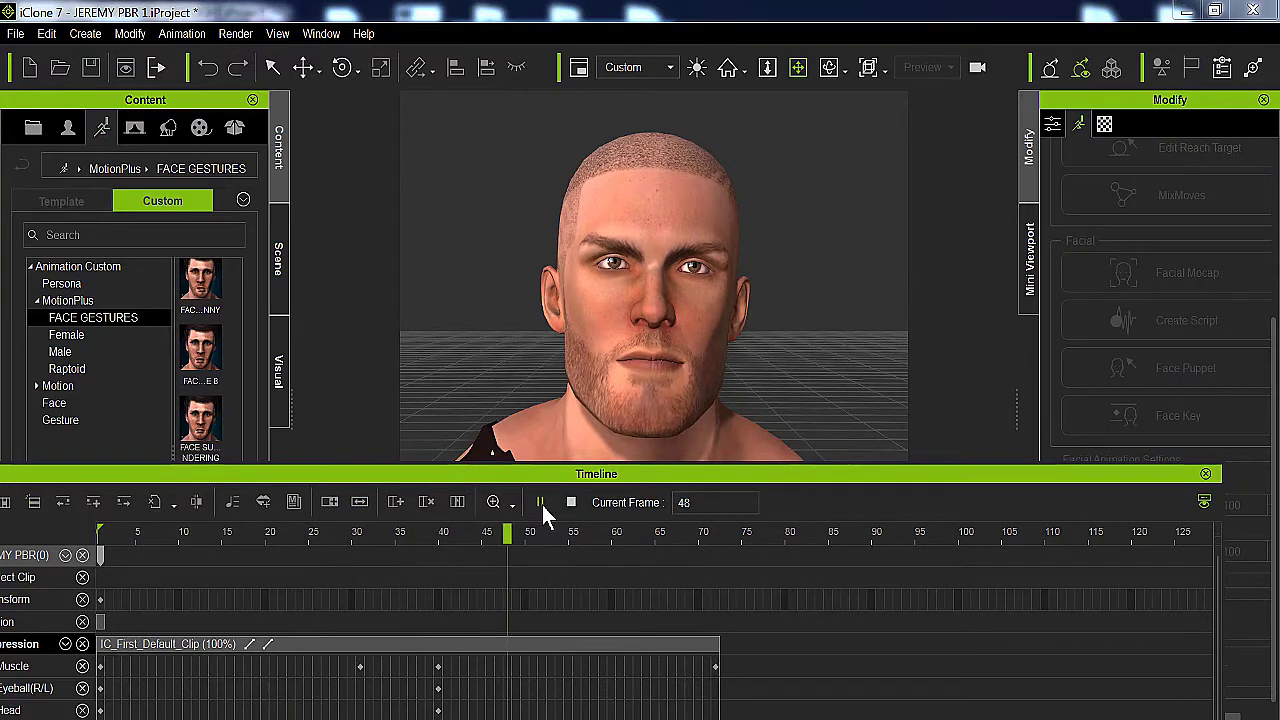
click(542, 505)
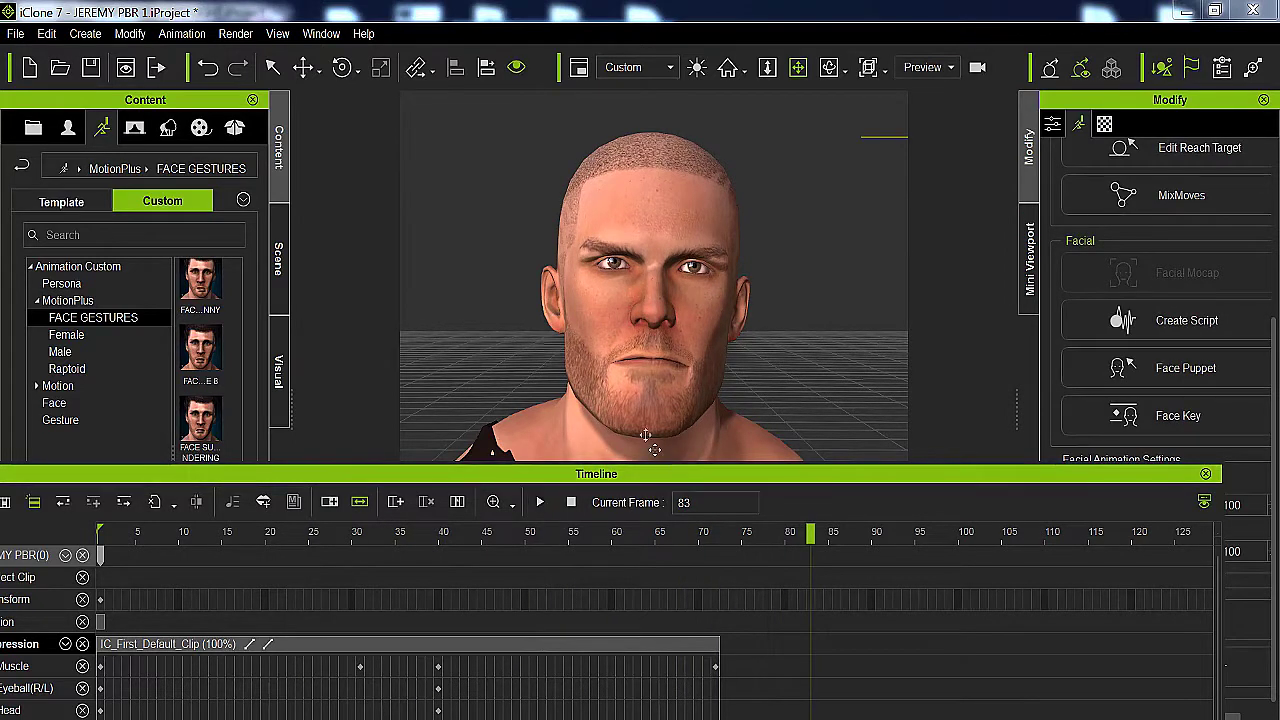
drag(677, 474, 803, 355)
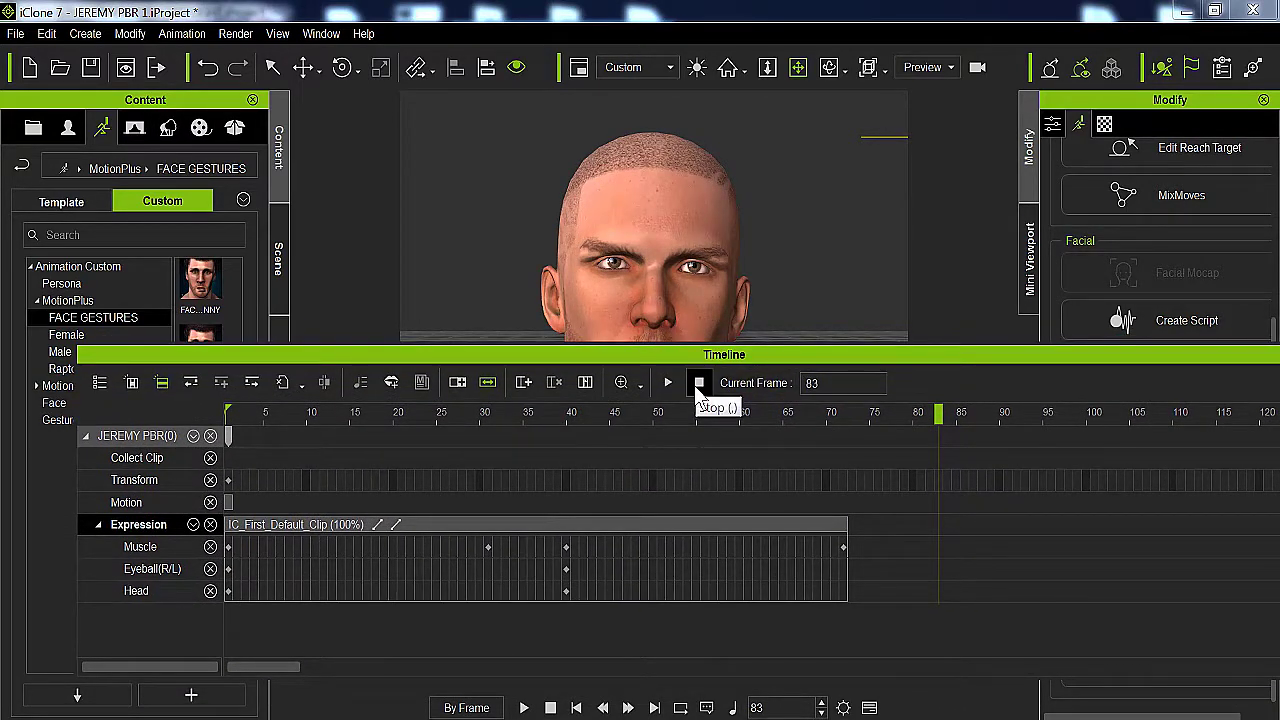
drag(754, 349, 681, 411)
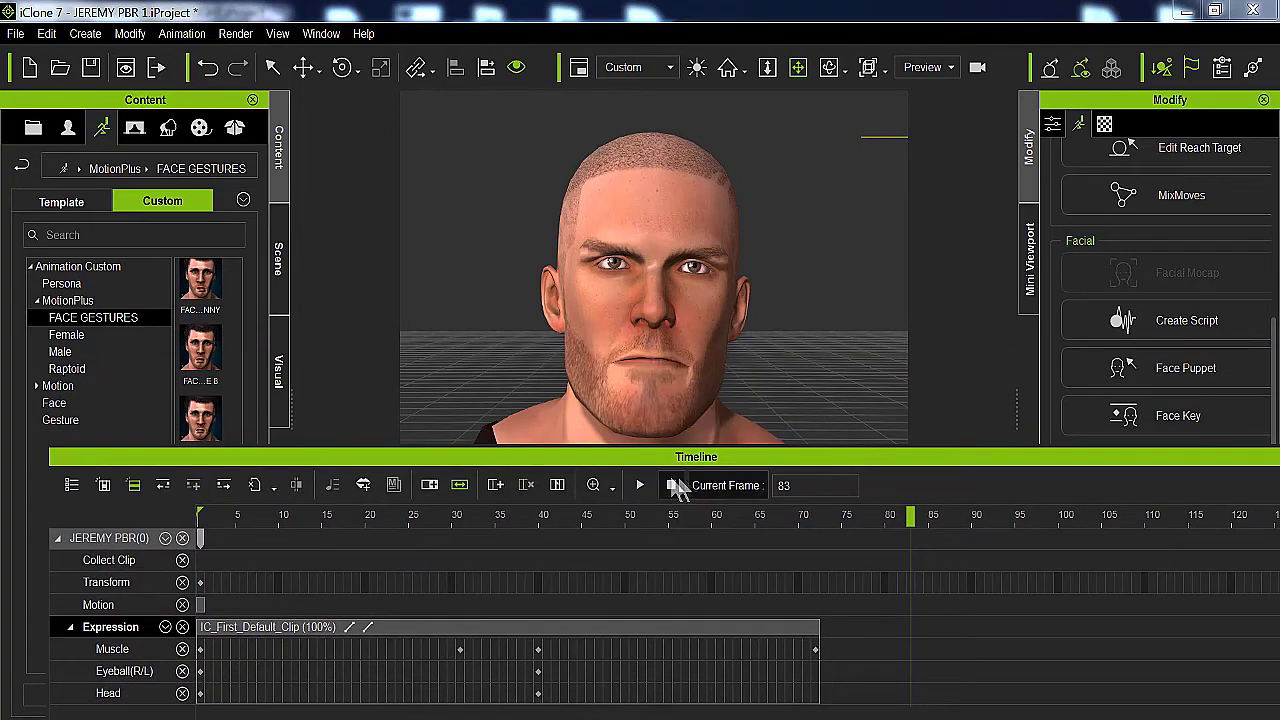
click(670, 485)
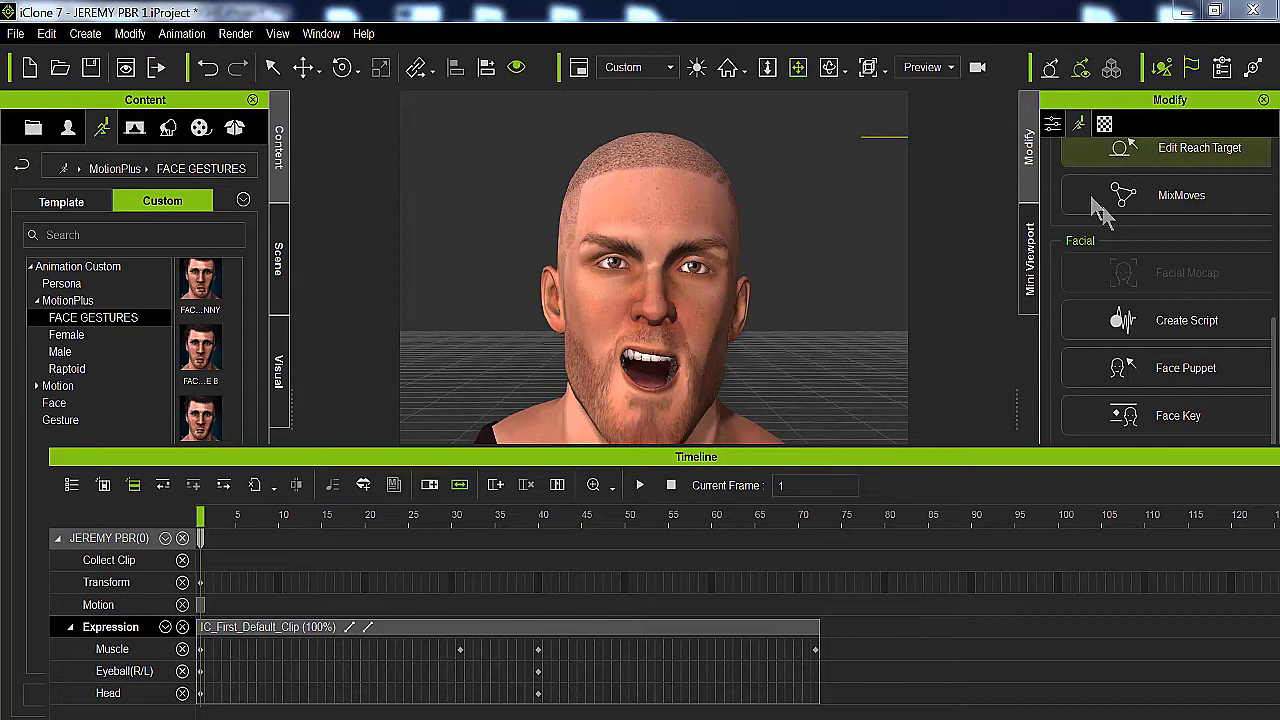
Record a Motion Puppet body clip from frame 1 using the Base Motion profile's selected 01_R preset in the Move category, and close the puppet editor
scroll(1275, 350, up, 5)
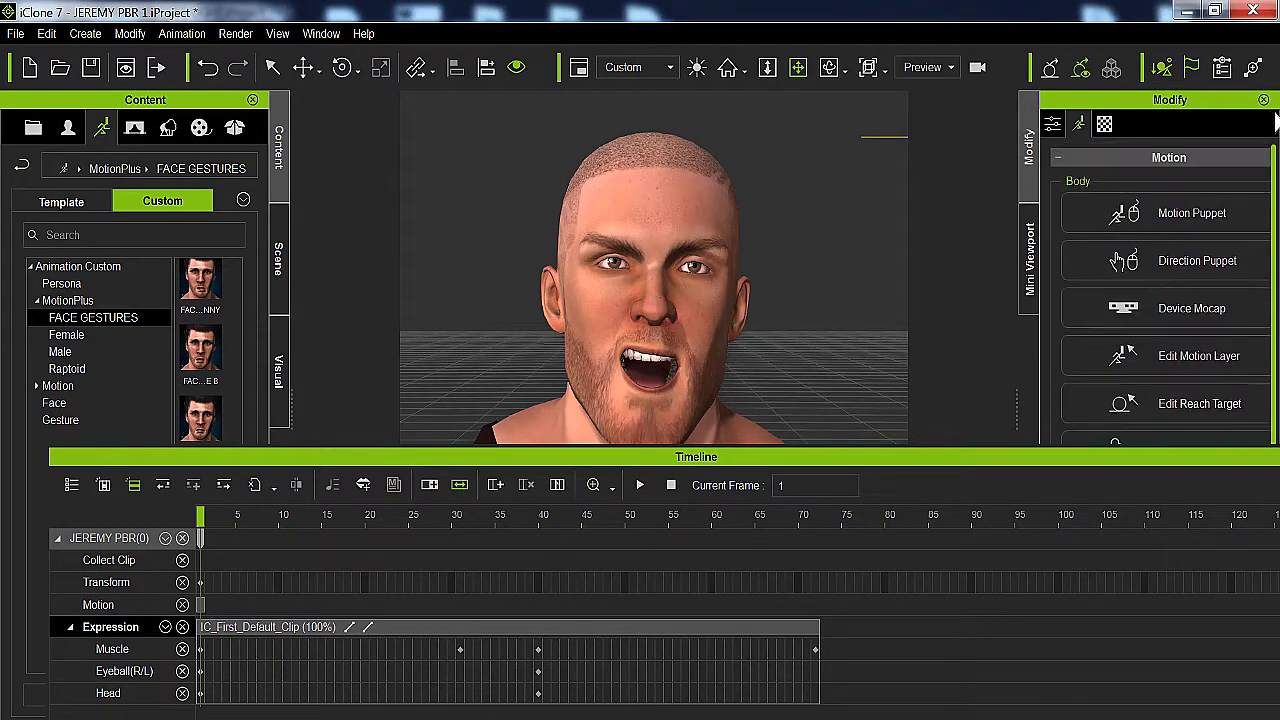
click(1193, 205)
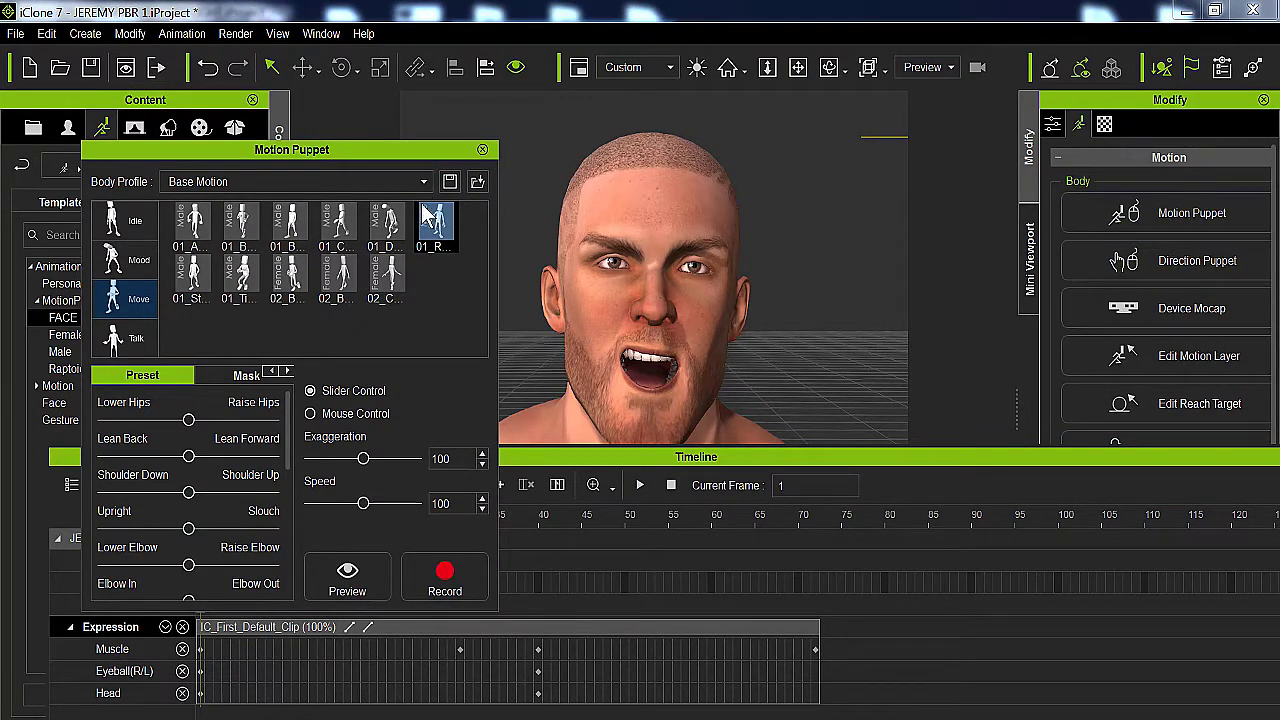
click(472, 574)
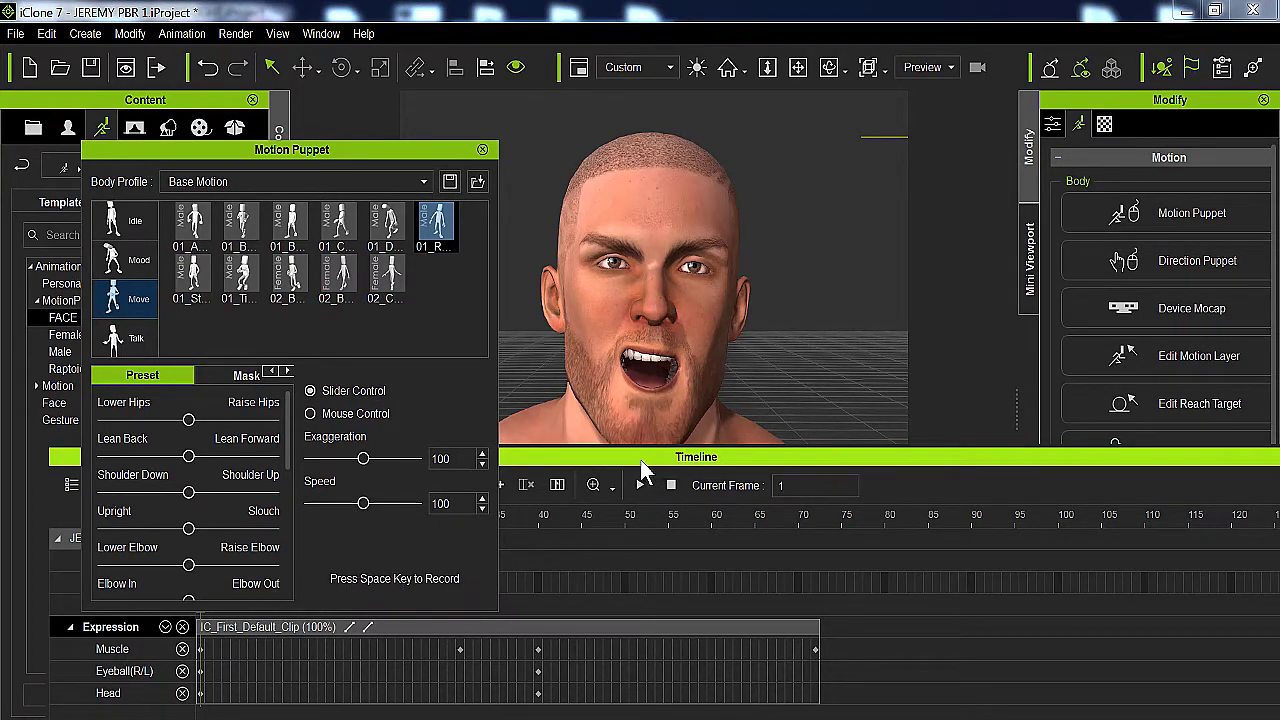
key(space)
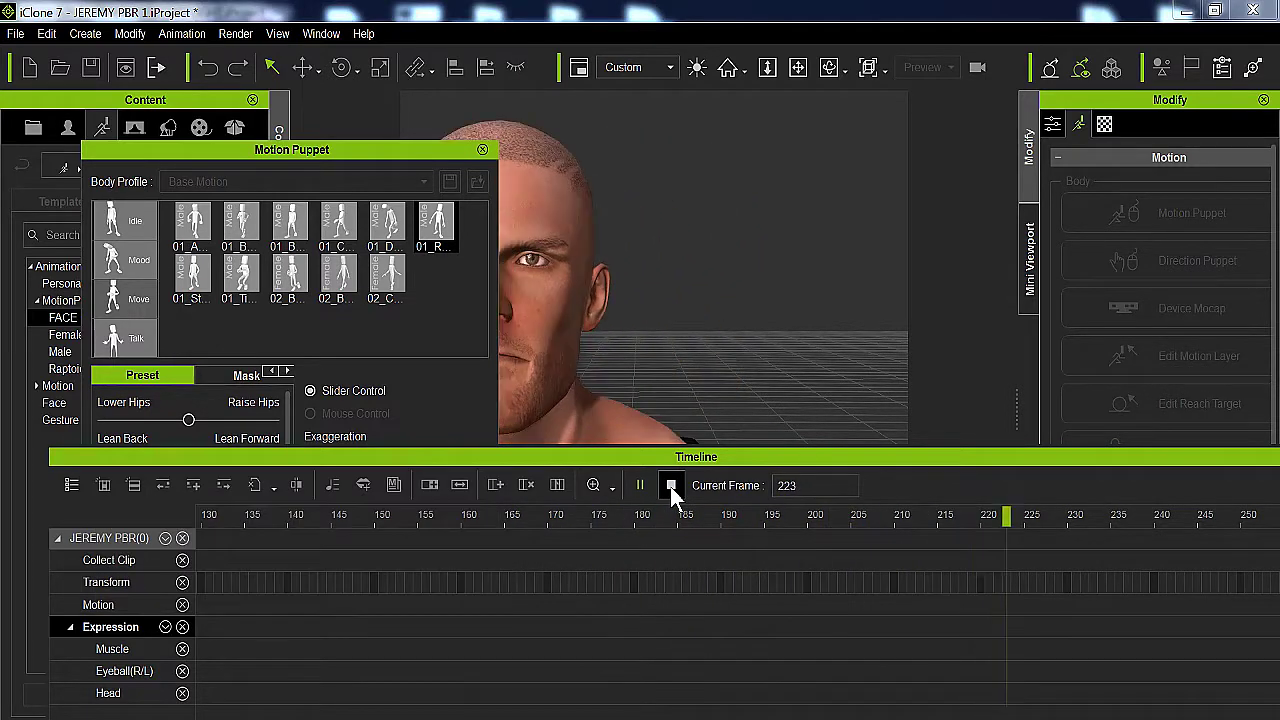
click(670, 486)
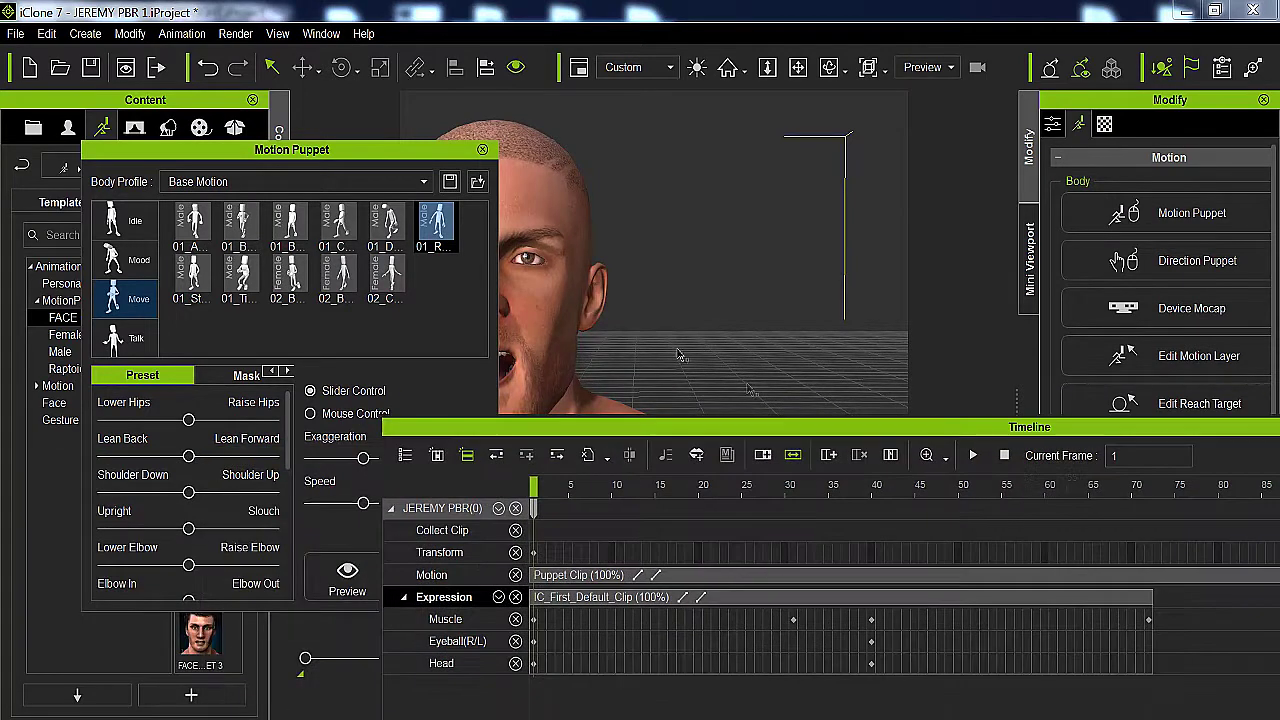
click(482, 149)
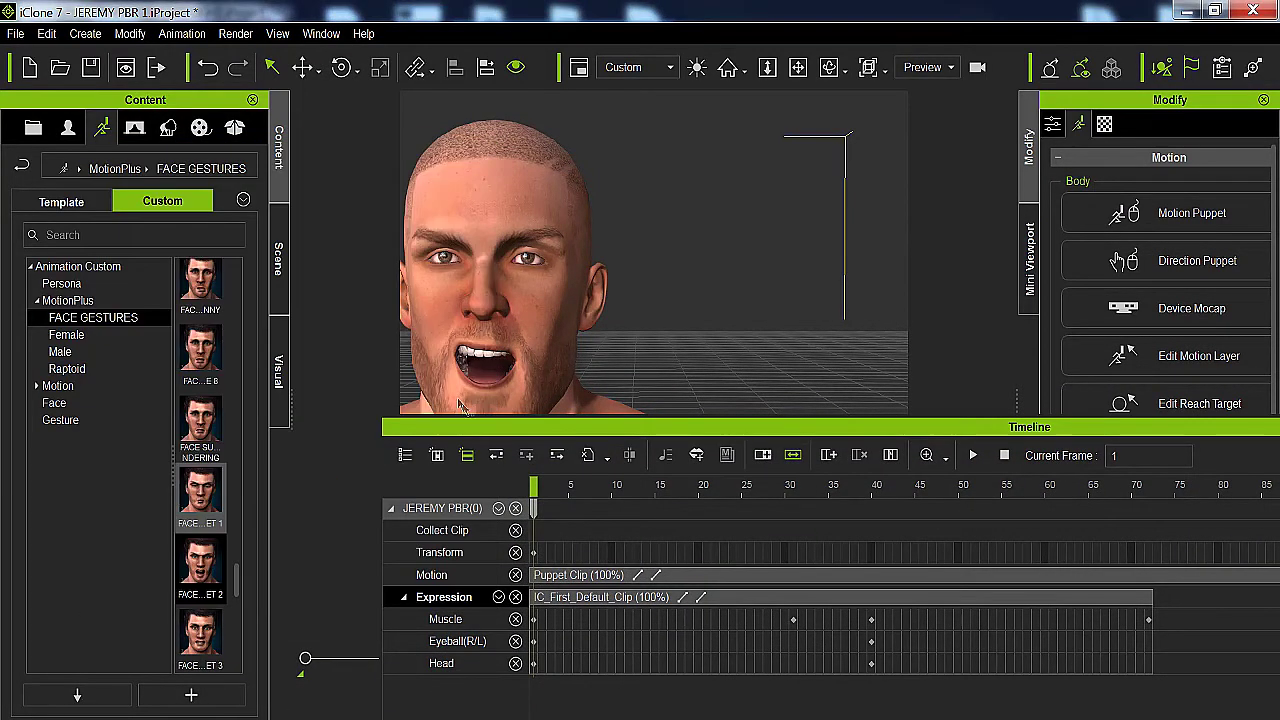
Switch the playback mode to Realtime and move the playhead to frame 79, beyond the end of the Expression clip
drag(451, 424, 676, 312)
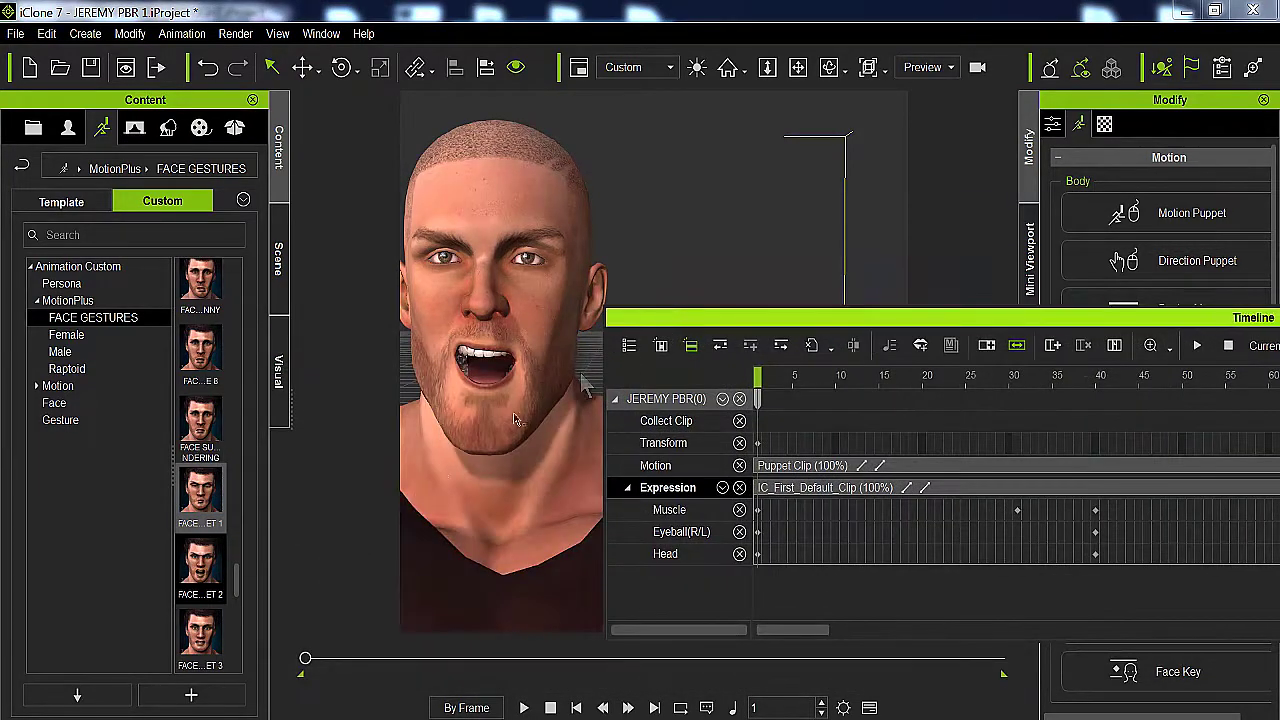
click(464, 707)
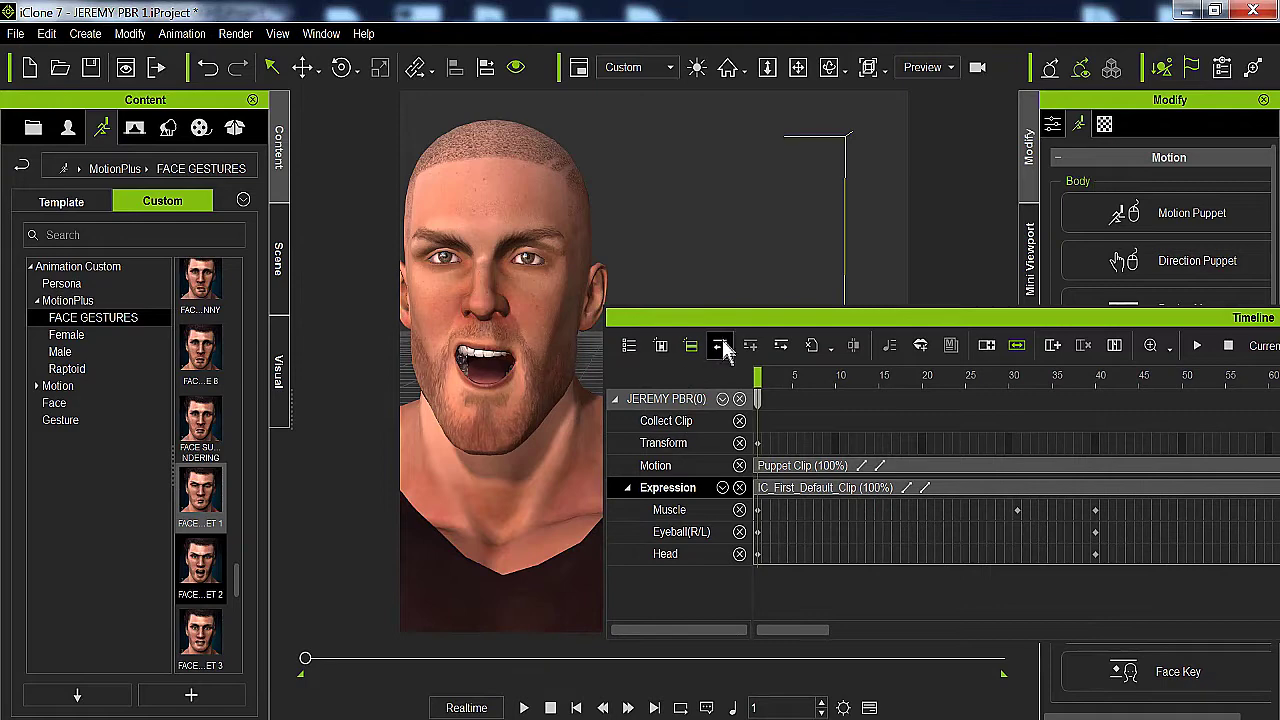
drag(752, 322, 380, 395)
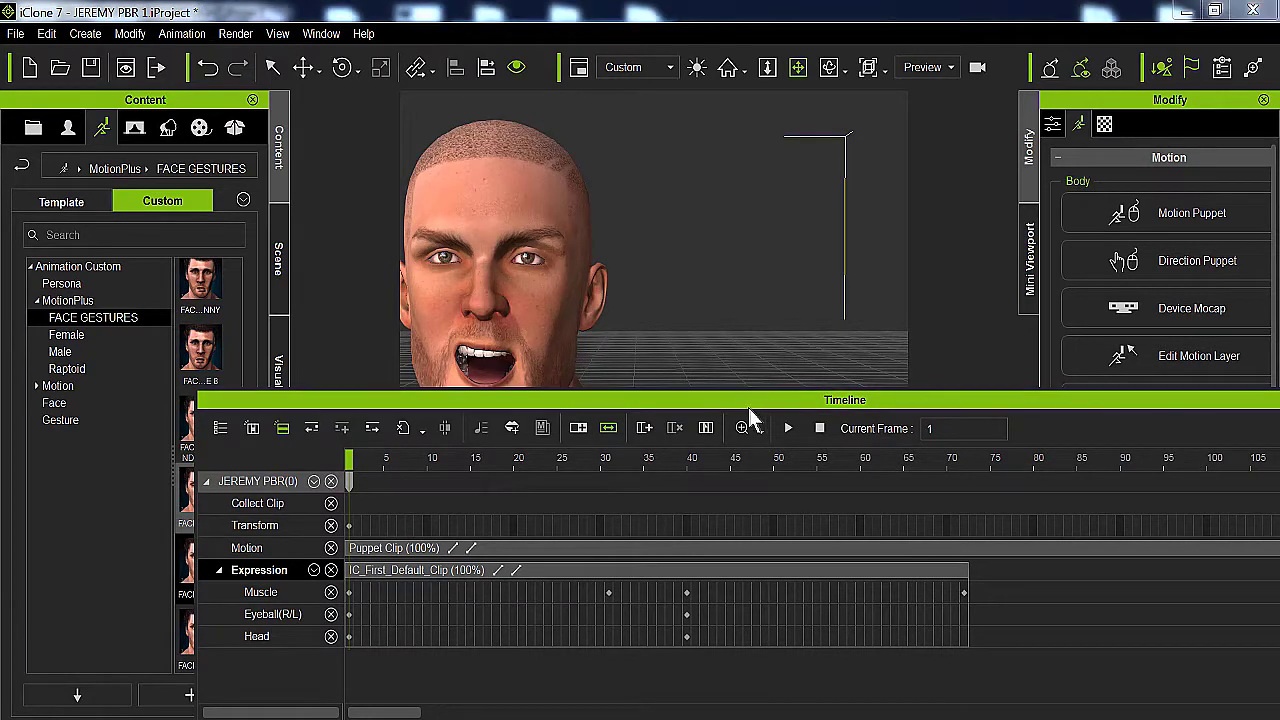
drag(709, 409, 468, 413)
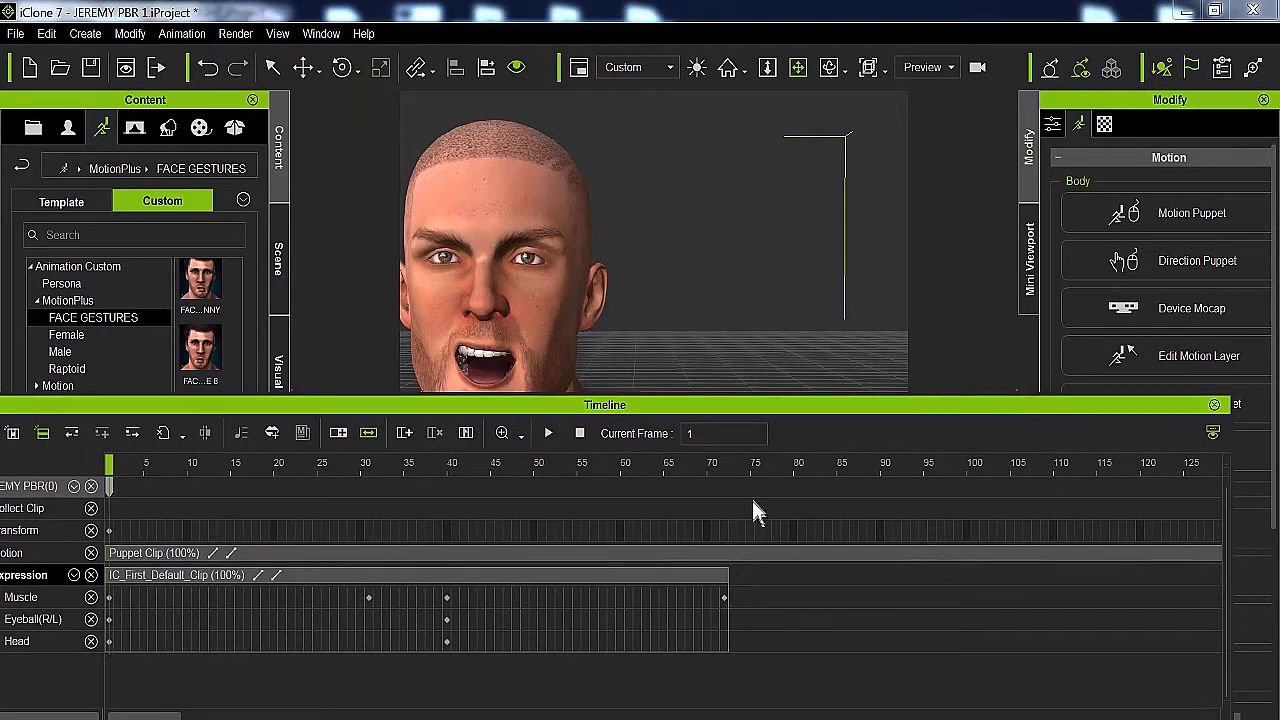
click(783, 464)
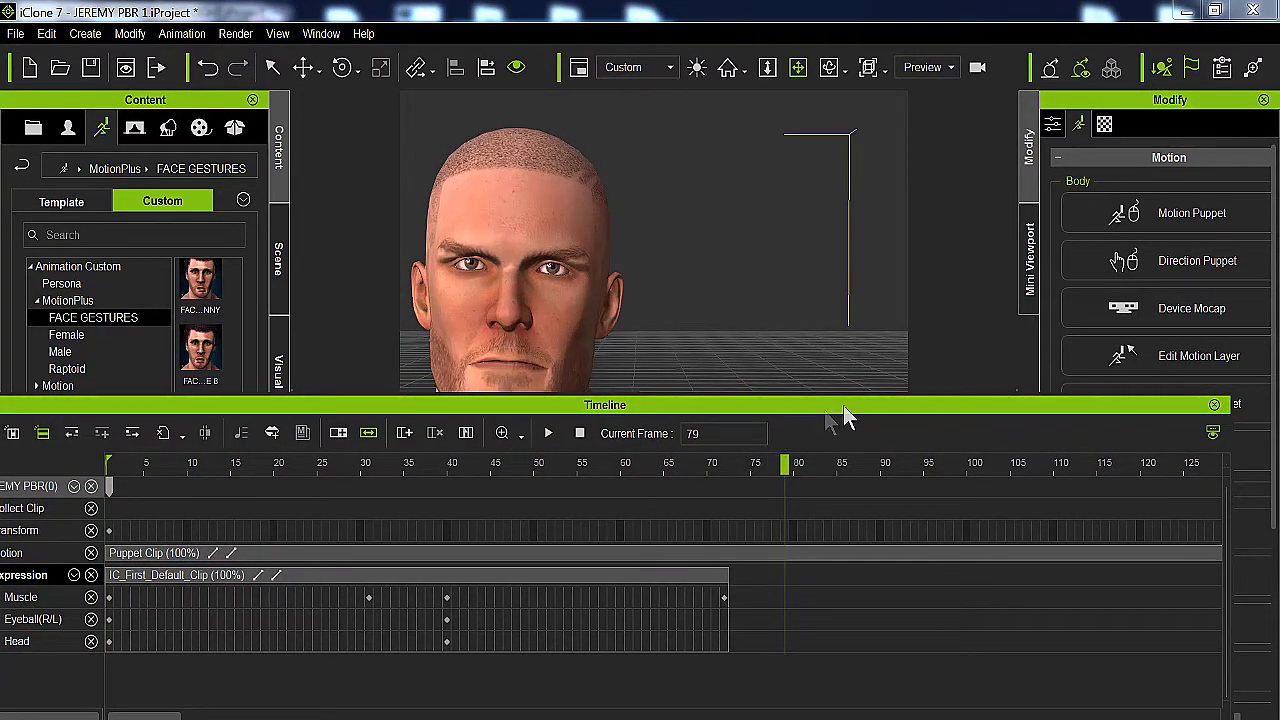
Reposition the Timeline so its tracks and the face gesture clips in the content library are both visible
drag(873, 405, 671, 423)
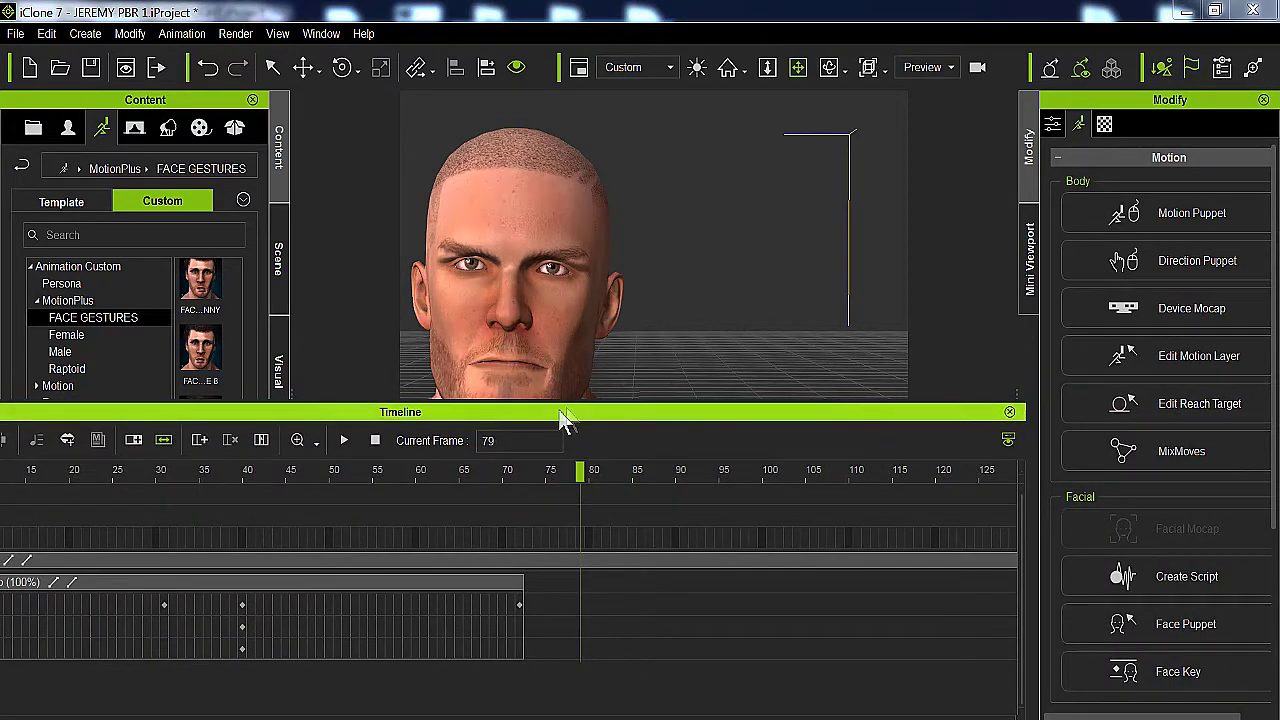
drag(512, 412, 946, 433)
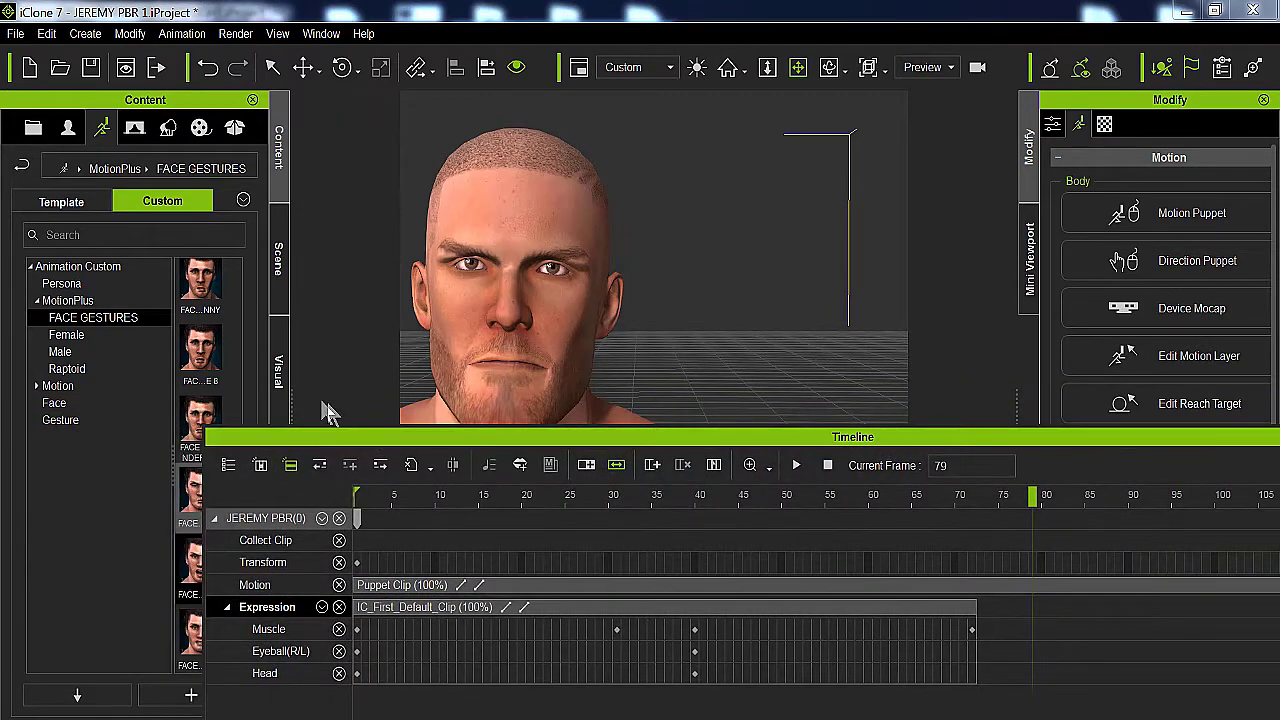
drag(259, 440, 423, 439)
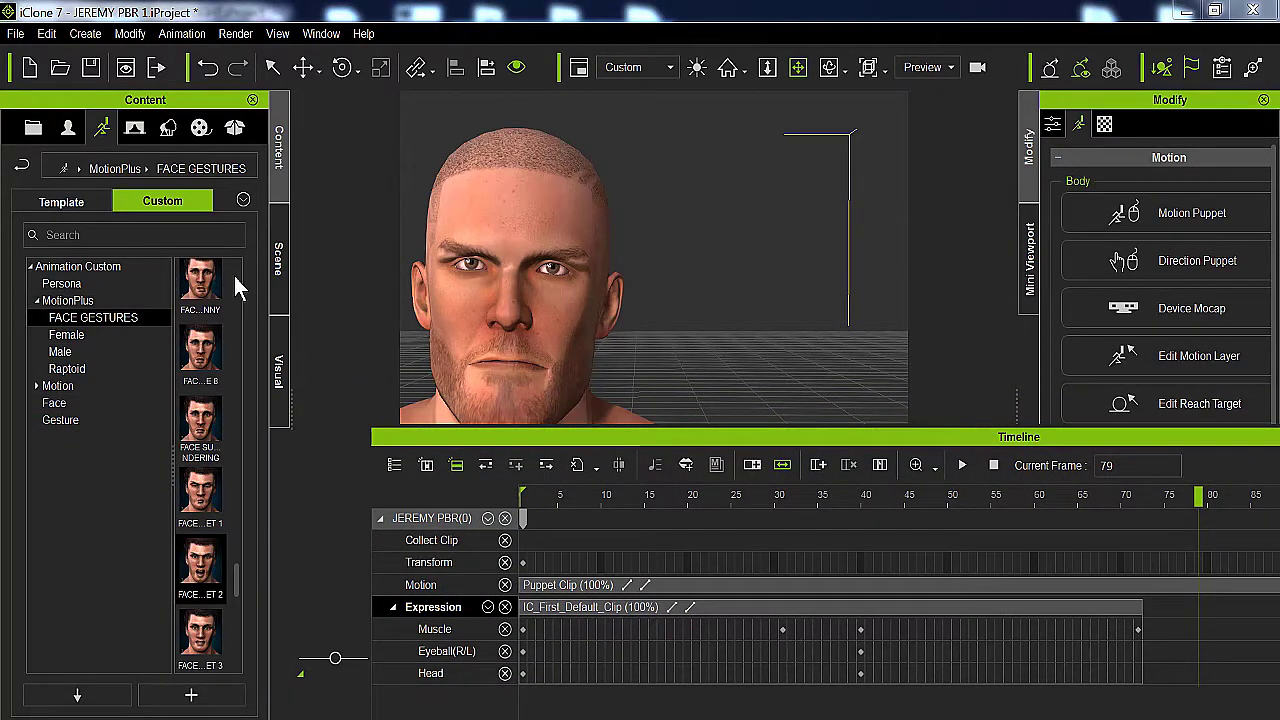
double_click(521, 437)
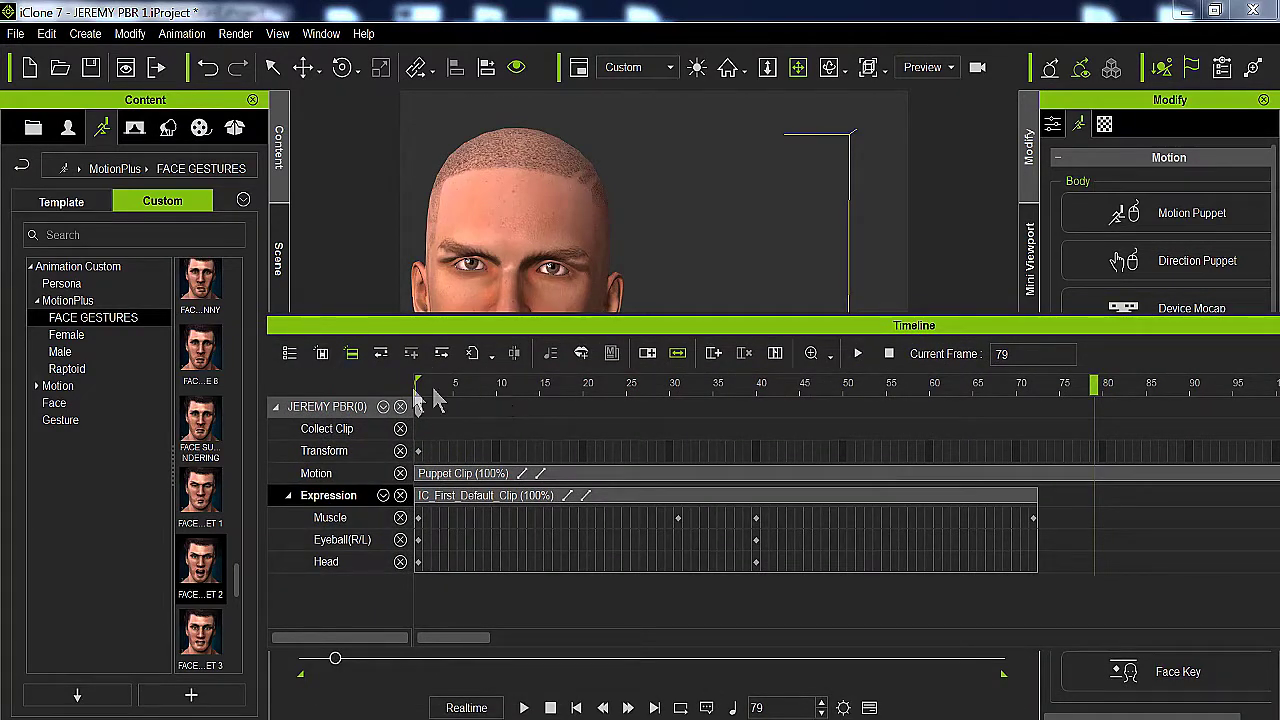
Switch to the iClone 6 Pro project, open its Face Key panel to examine the facial controls, and return to iClone 7
drag(479, 325, 636, 391)
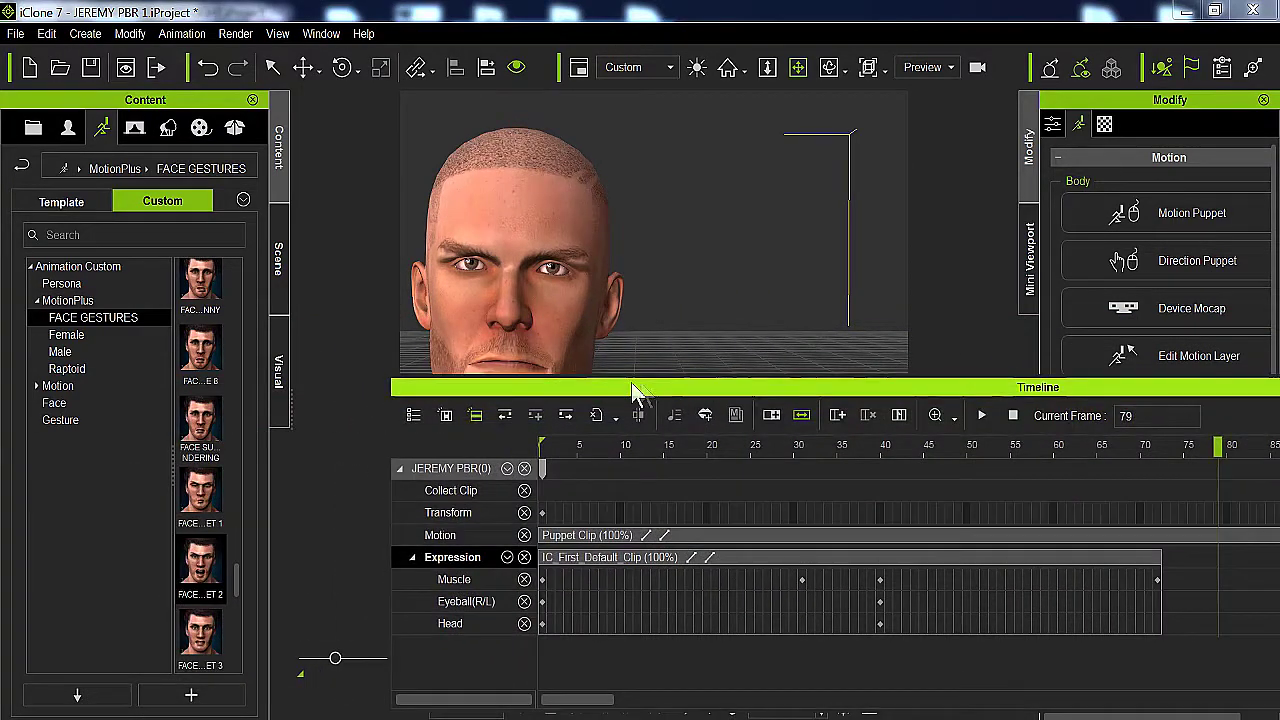
right_click(714, 719)
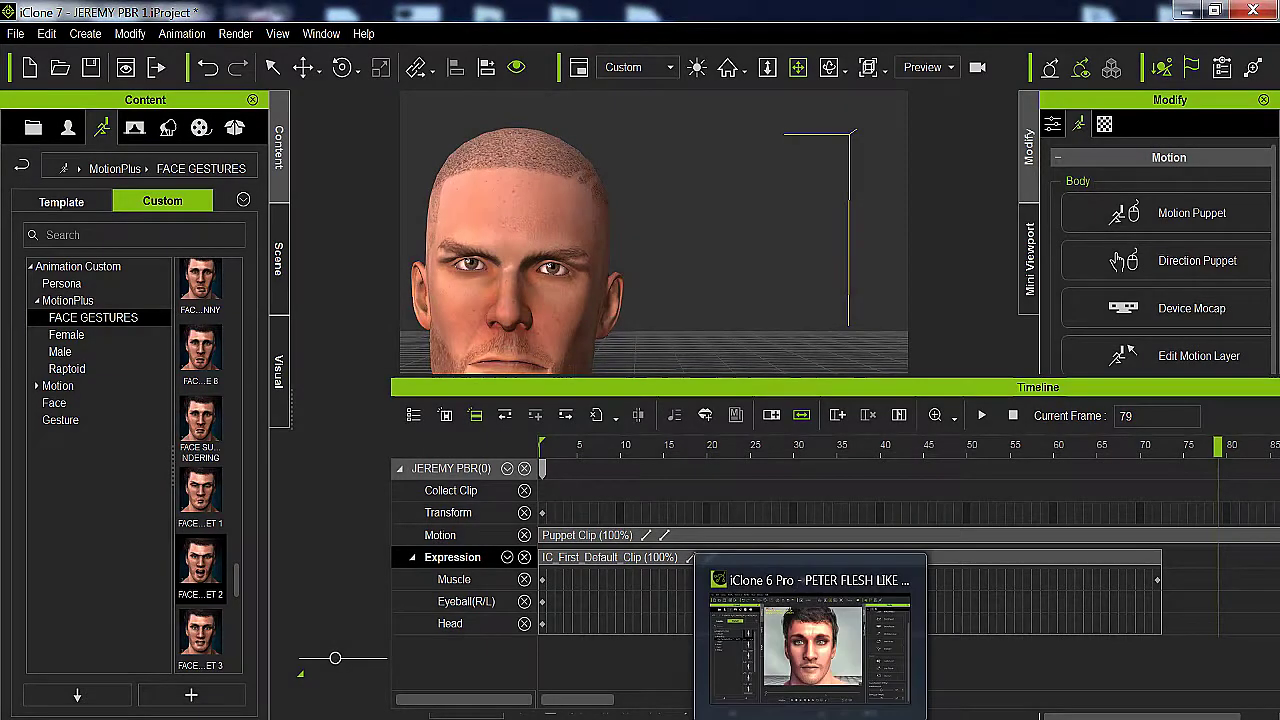
click(820, 665)
drag(783, 494, 791, 563)
click(1100, 553)
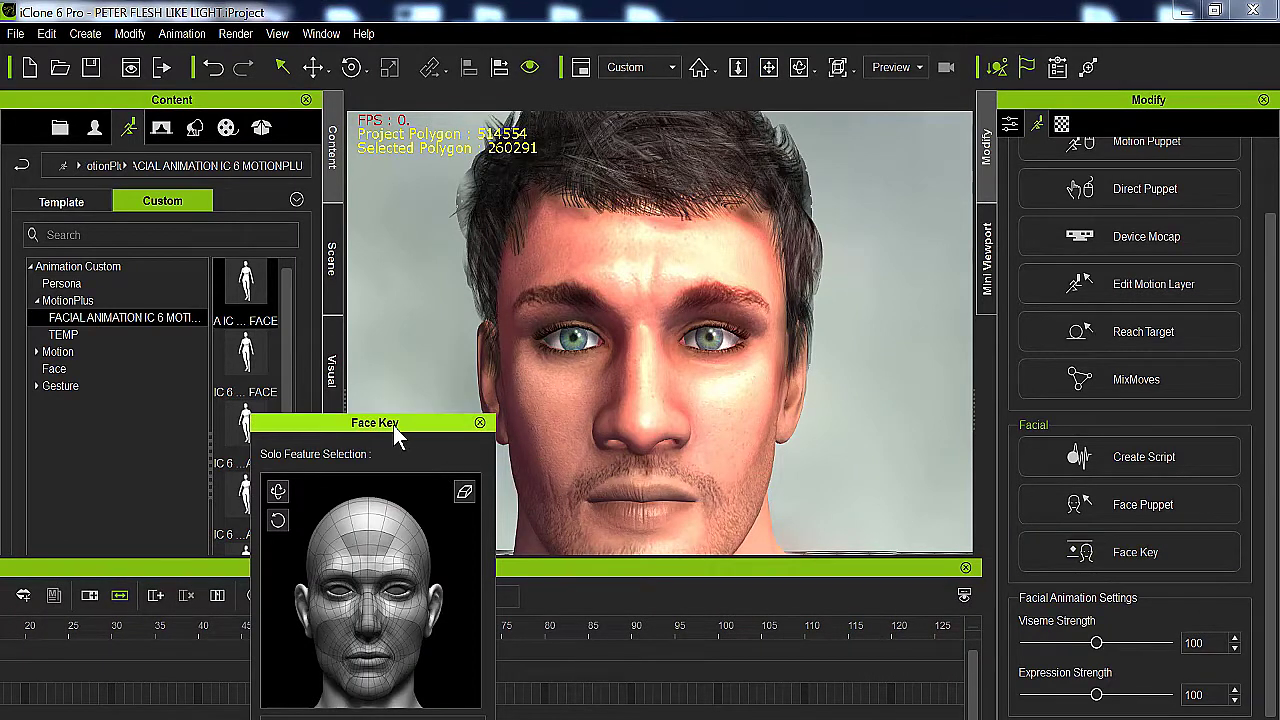
drag(393, 425, 342, 278)
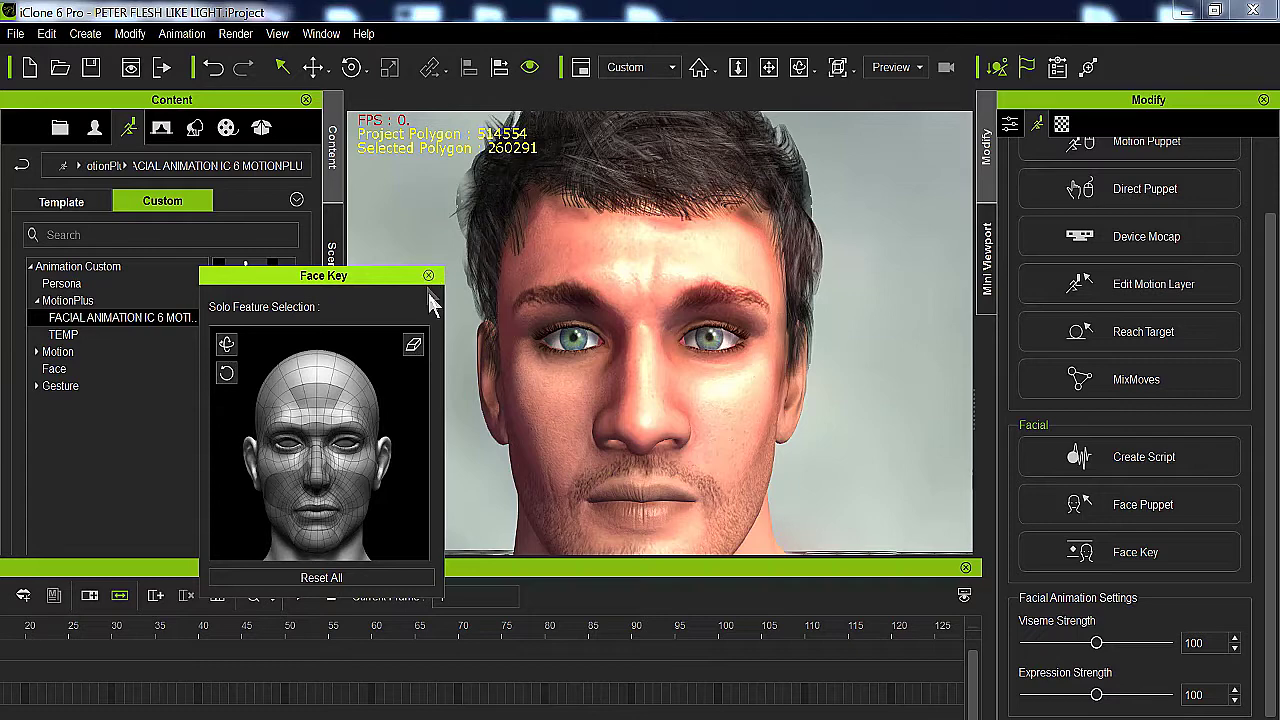
right_click(634, 716)
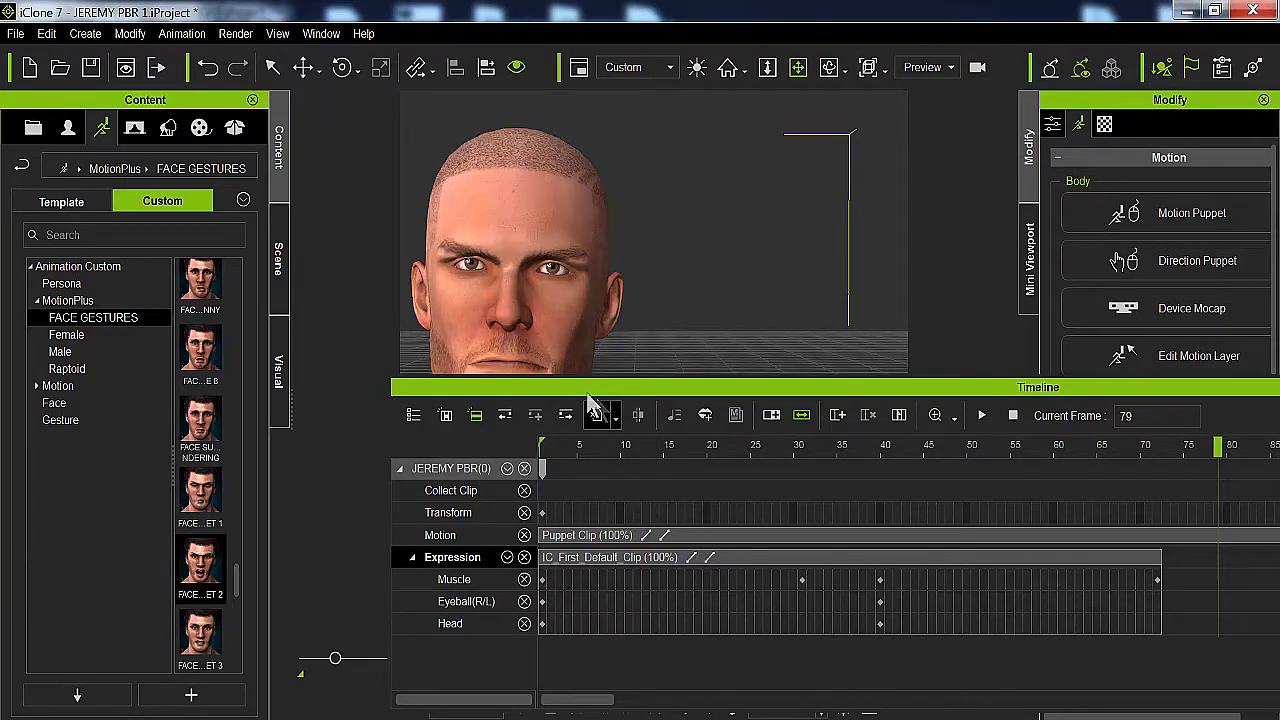
Delete the existing IC_First_Default_Clip from the Expression track and return the playhead to frame 1
drag(561, 389, 766, 375)
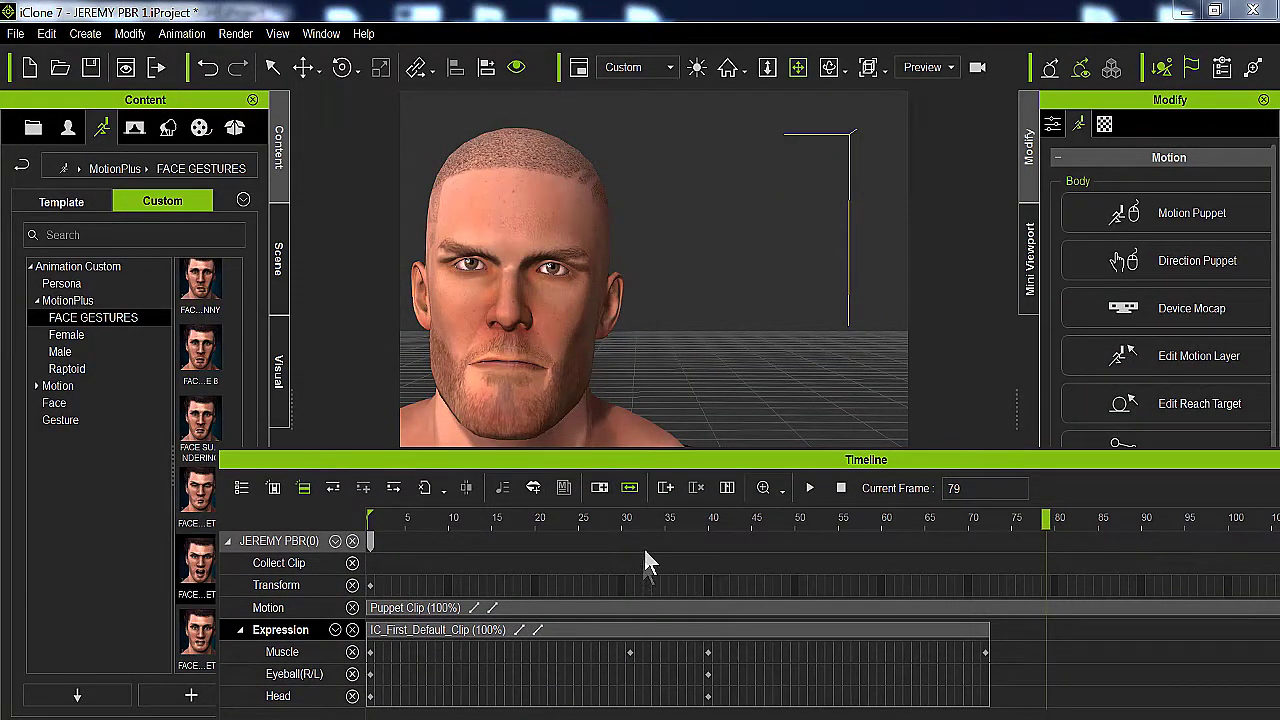
drag(612, 447, 583, 393)
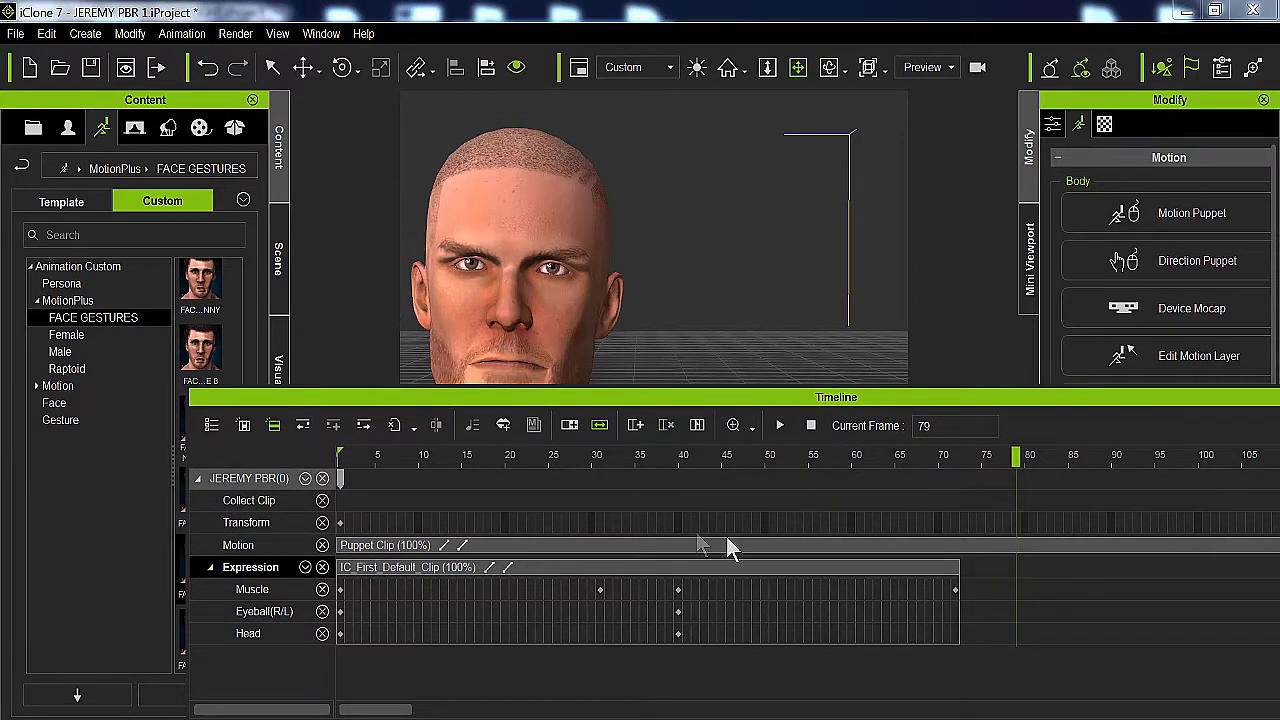
click(584, 569)
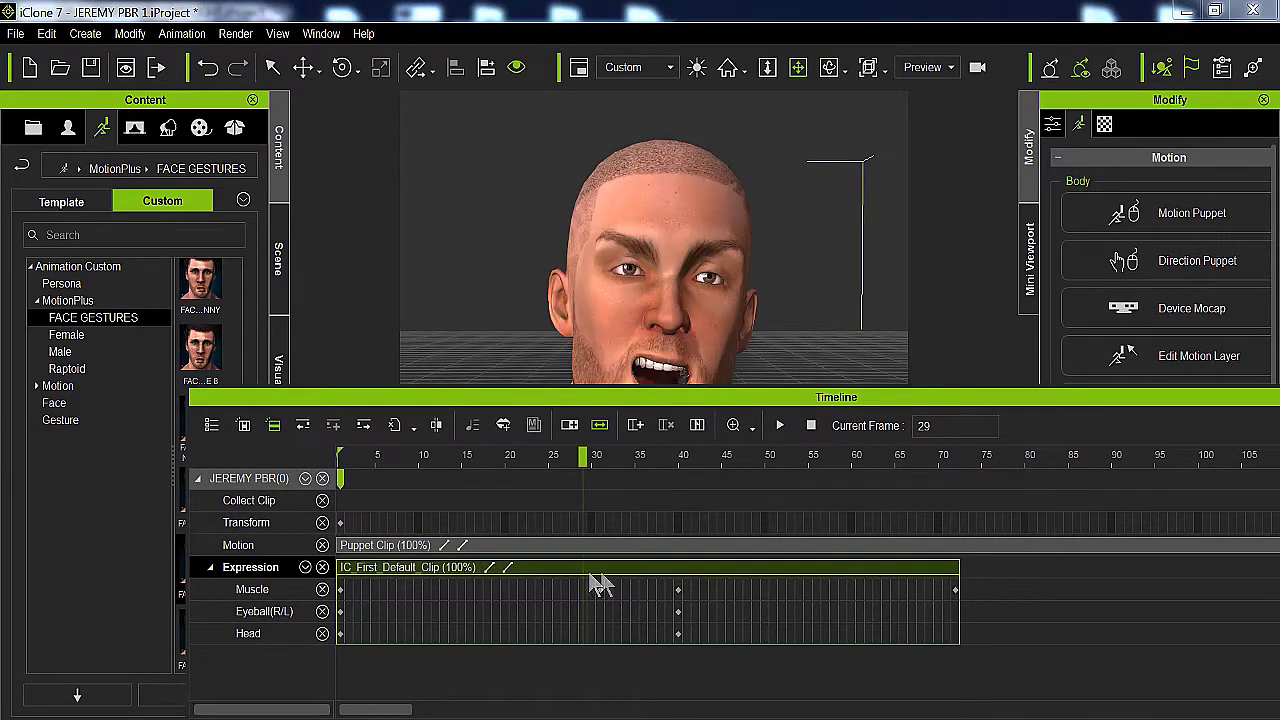
key(Delete)
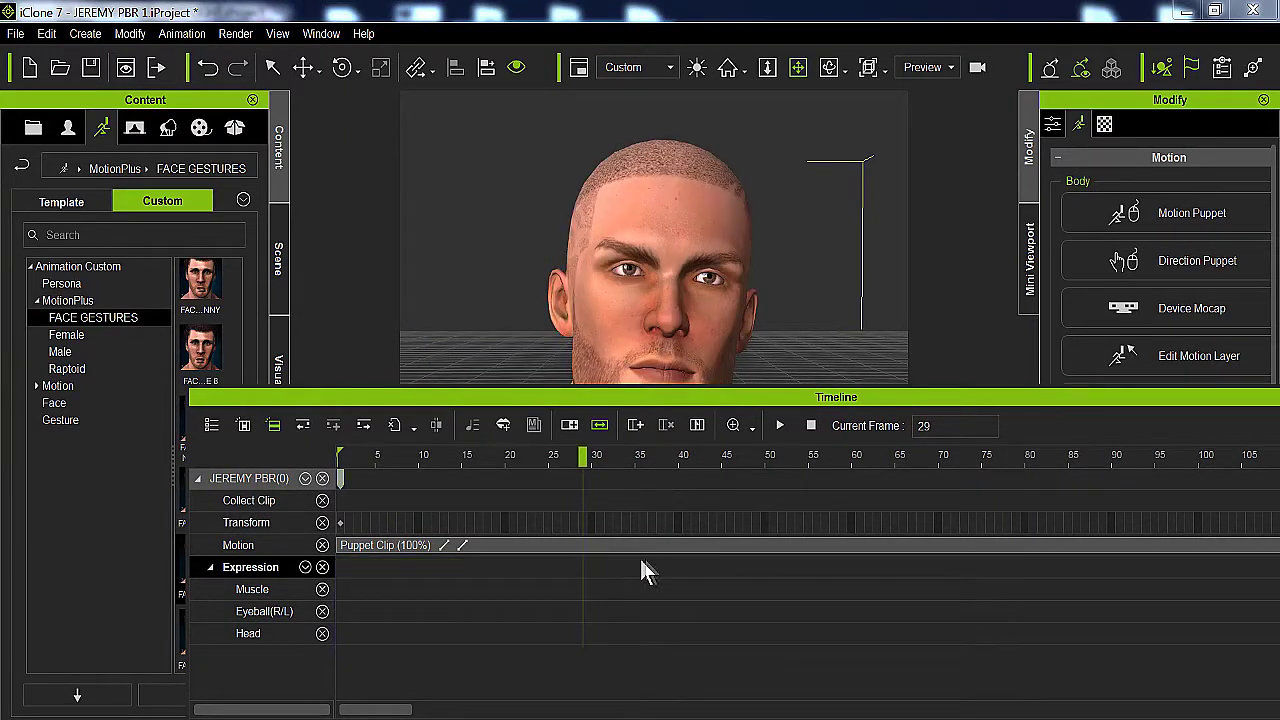
click(811, 426)
drag(535, 399, 782, 391)
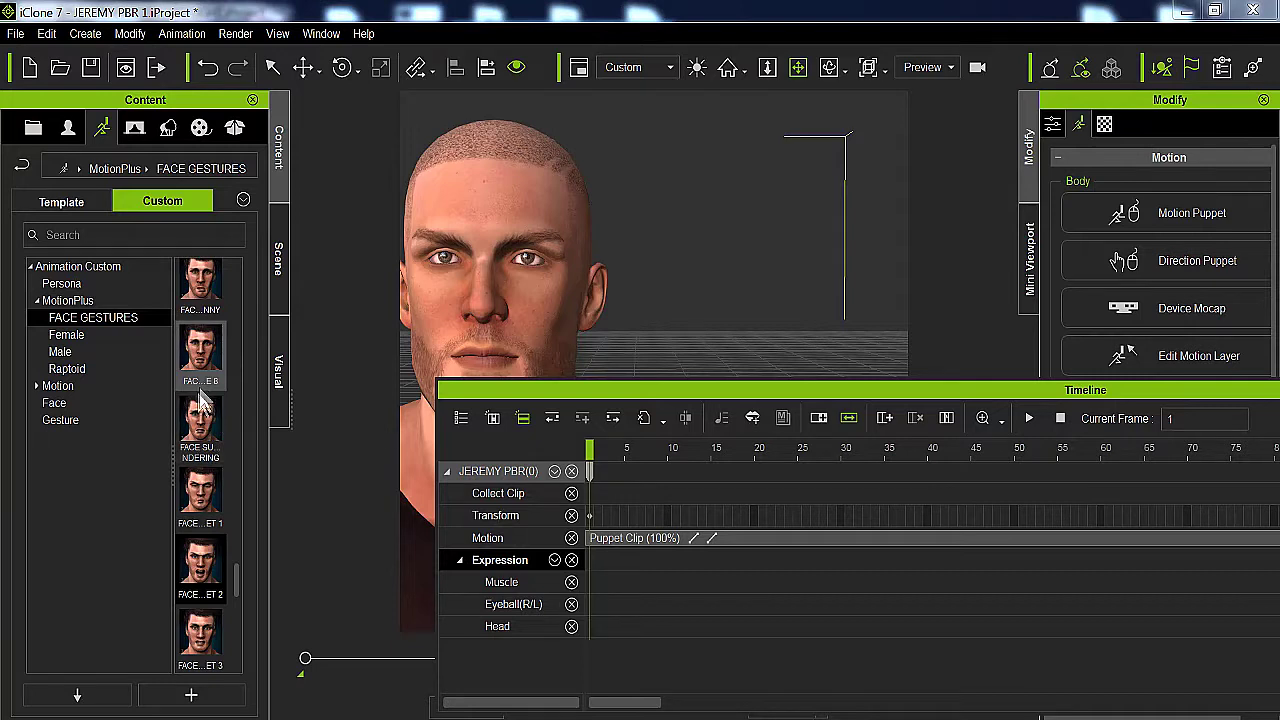
Add the FACE WORRIED WONDERING 1 clip at frame 1 of the Expression track and stretch it to 343%
scroll(215, 428, down, 4)
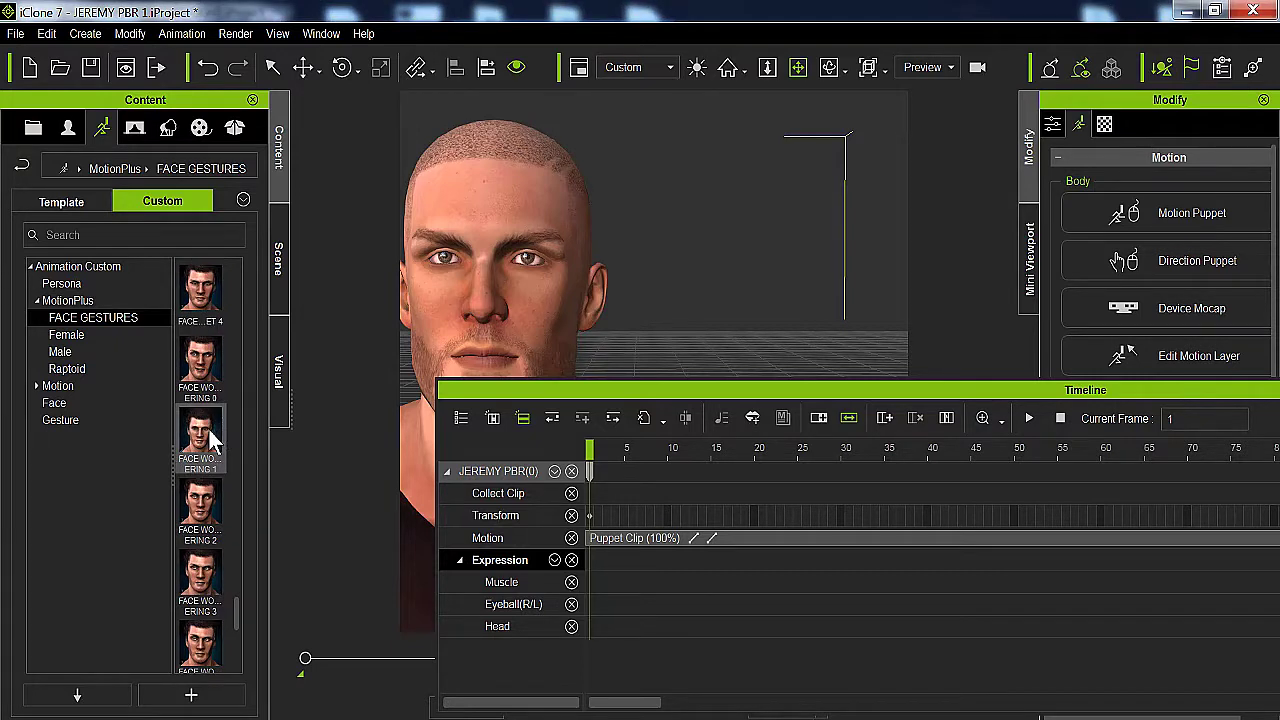
drag(210, 437, 615, 560)
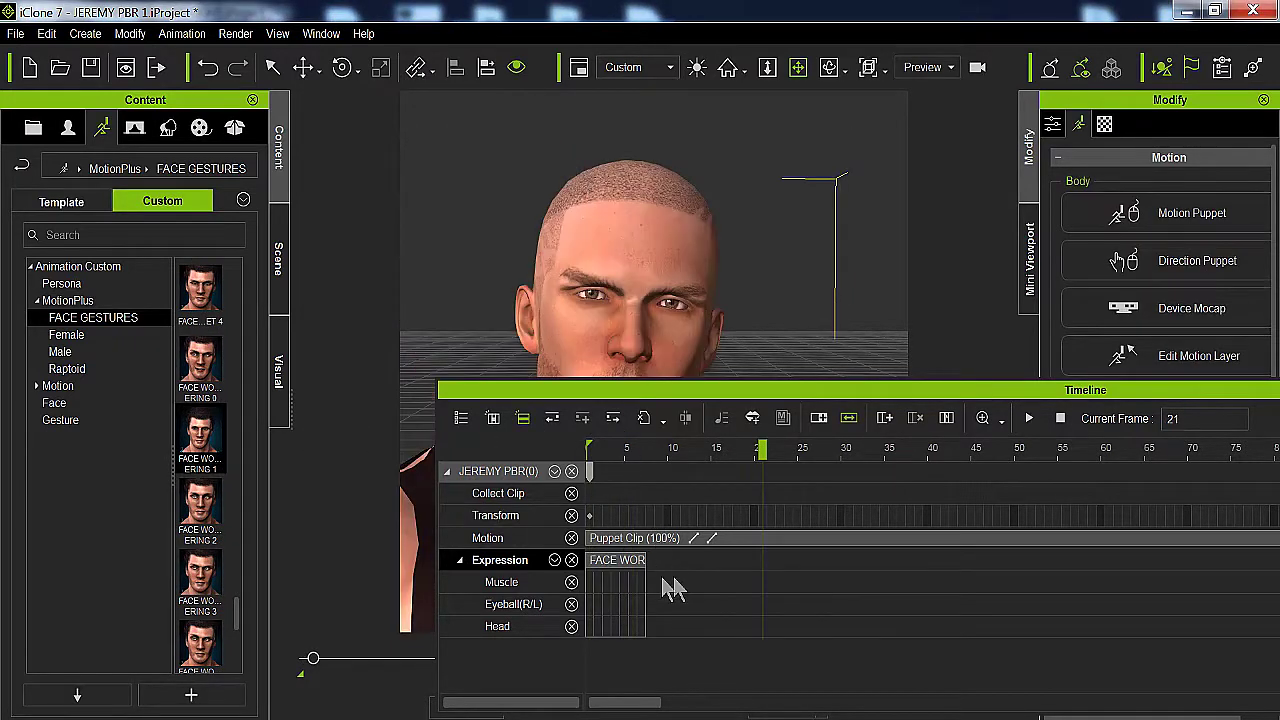
click(642, 559)
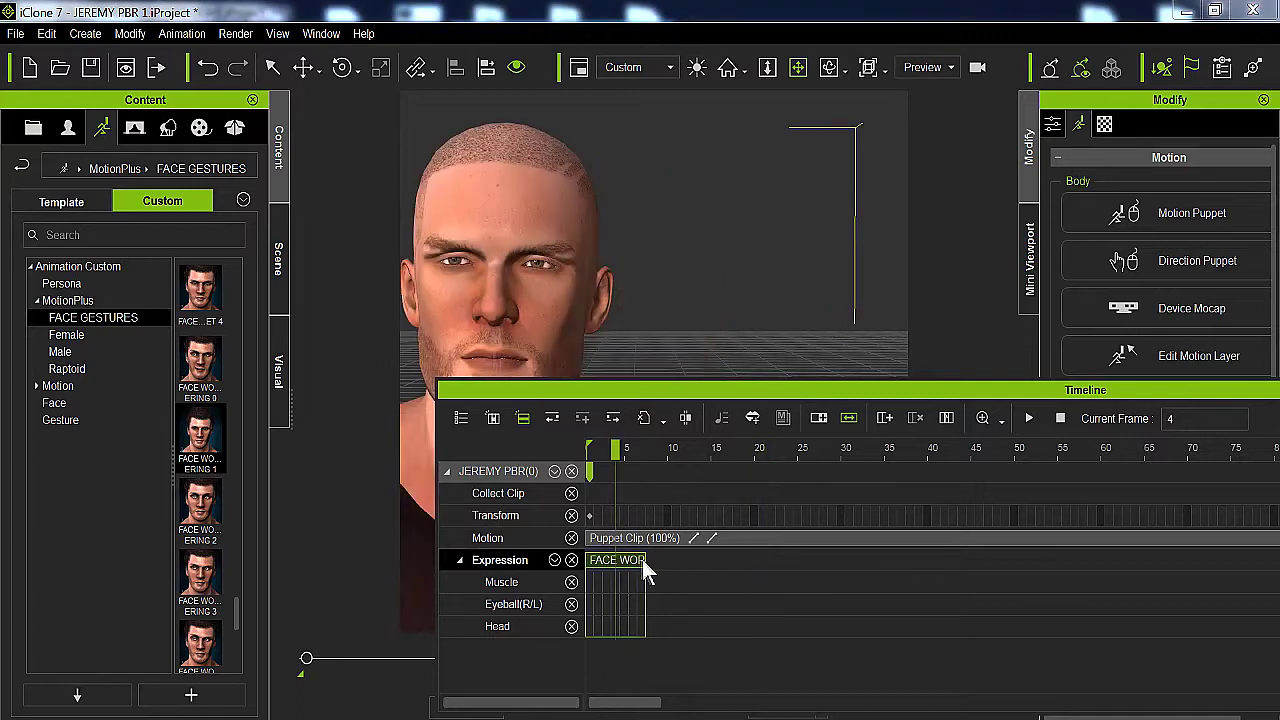
right_click(650, 560)
click(624, 561)
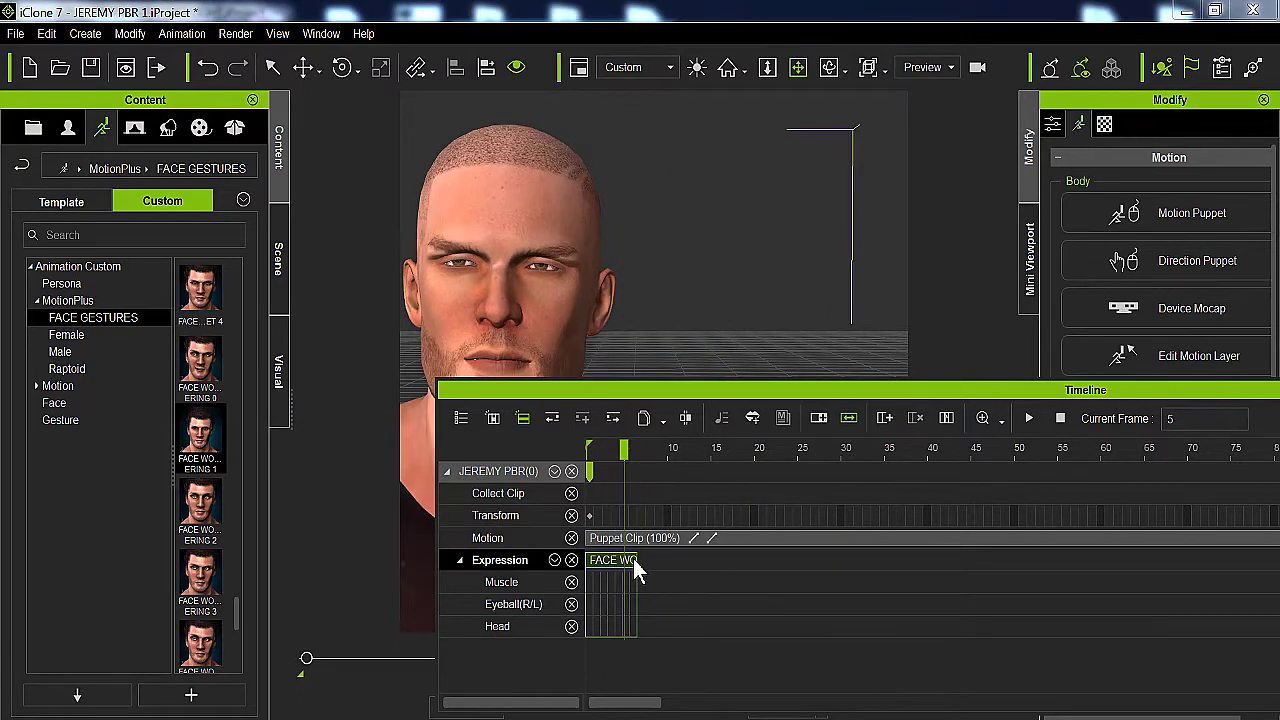
drag(644, 560, 795, 560)
Add the FACE UPSET 4 clip to the character at frame 29 and stretch it to 230%
click(797, 447)
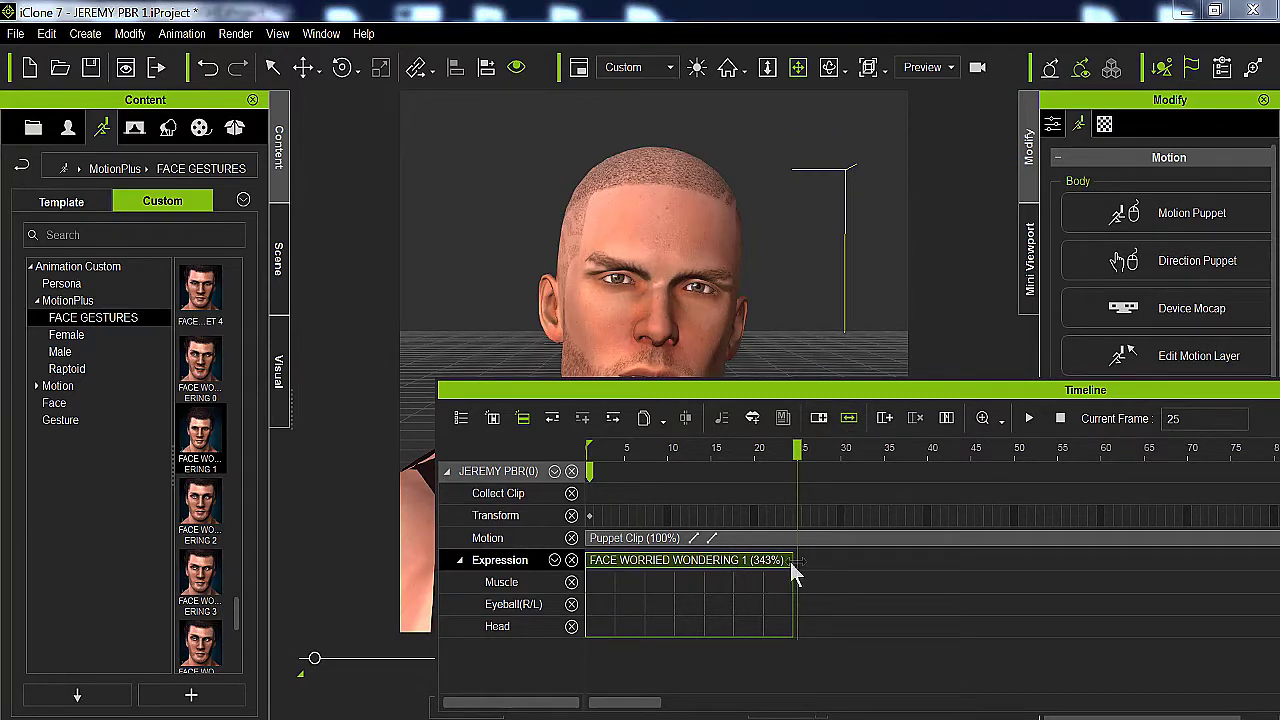
click(831, 447)
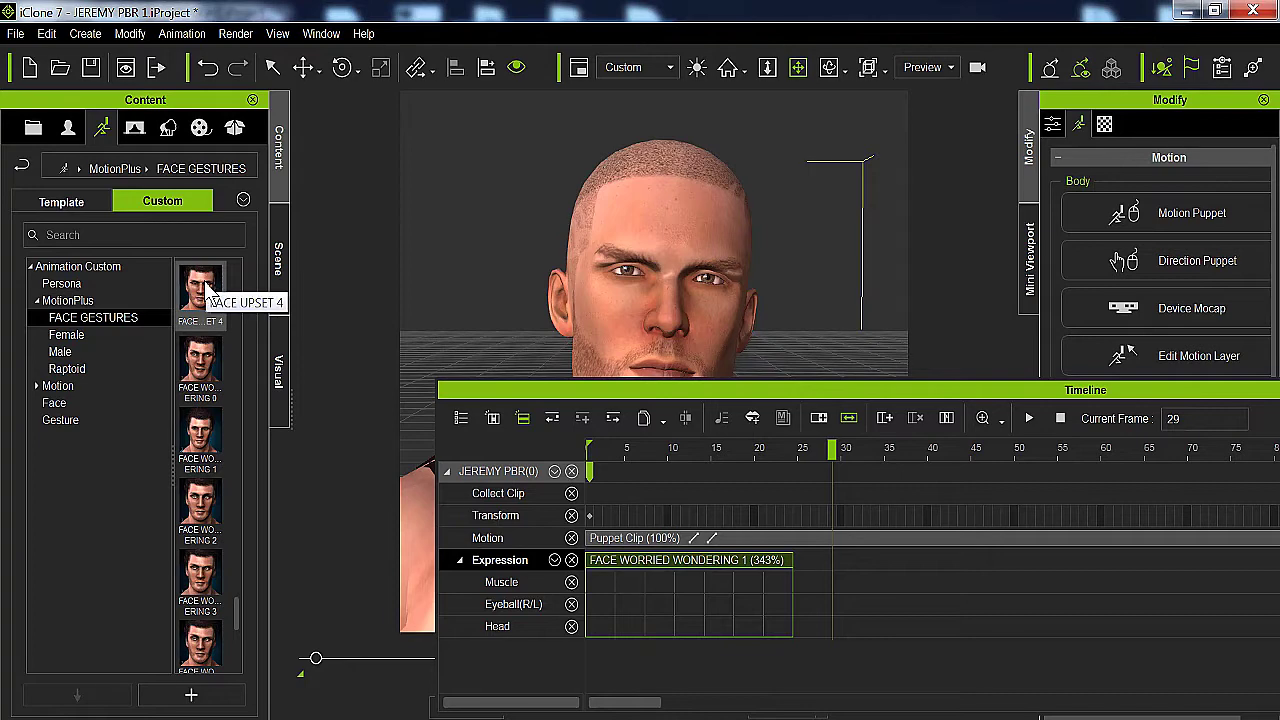
drag(207, 290, 505, 494)
key(space)
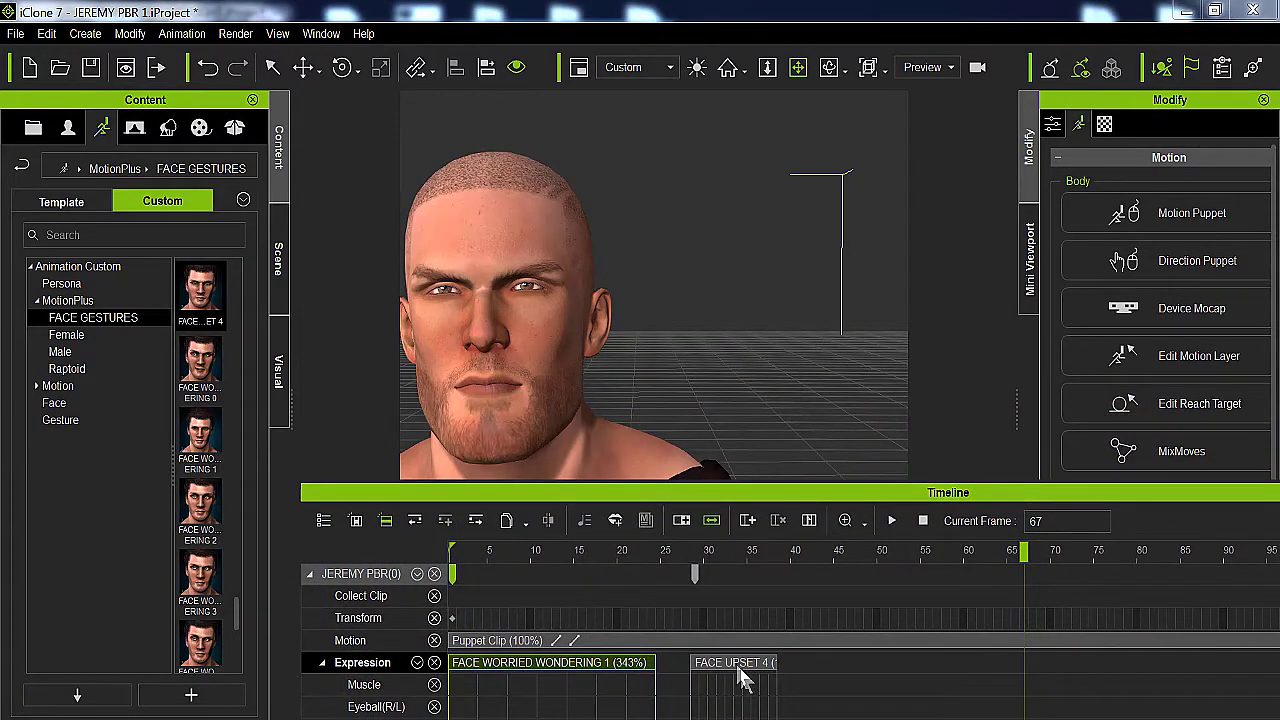
drag(777, 663, 897, 663)
right_click(897, 663)
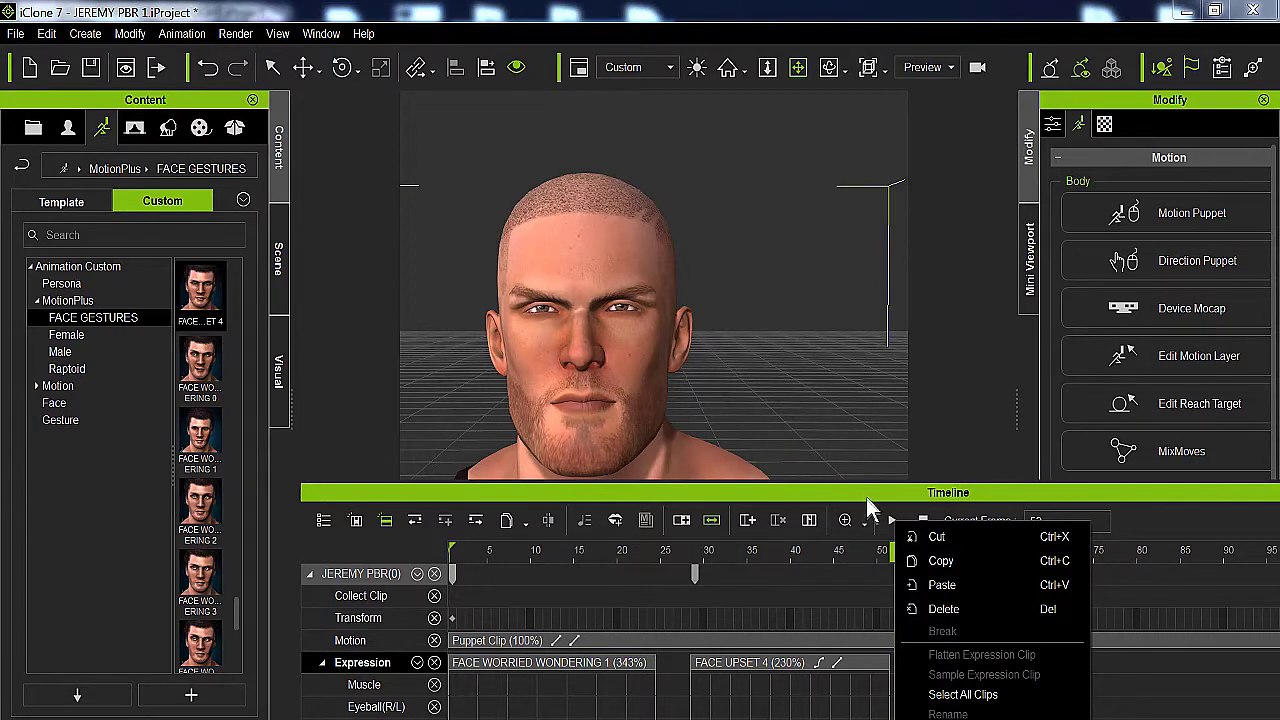
Add the FACE WORRIED WONDERING 8 clip at frame 57 and stretch it to 280%
click(896, 550)
click(936, 551)
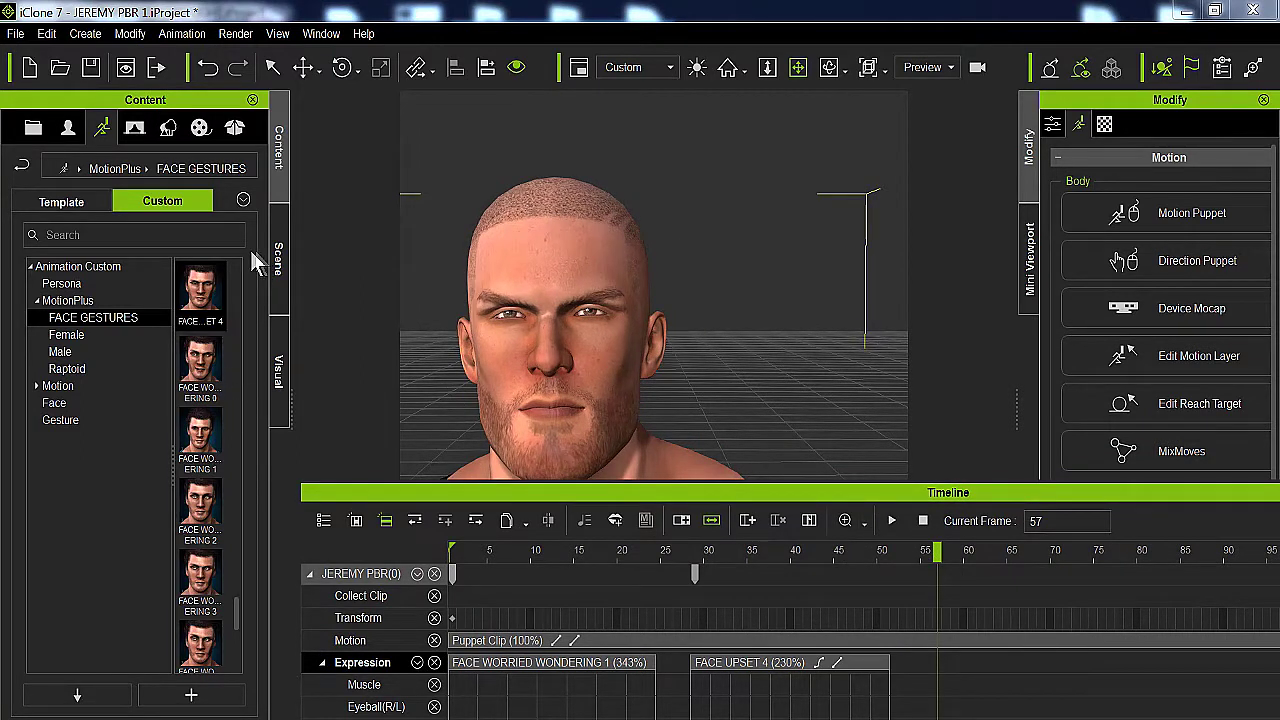
scroll(207, 375, down, 4)
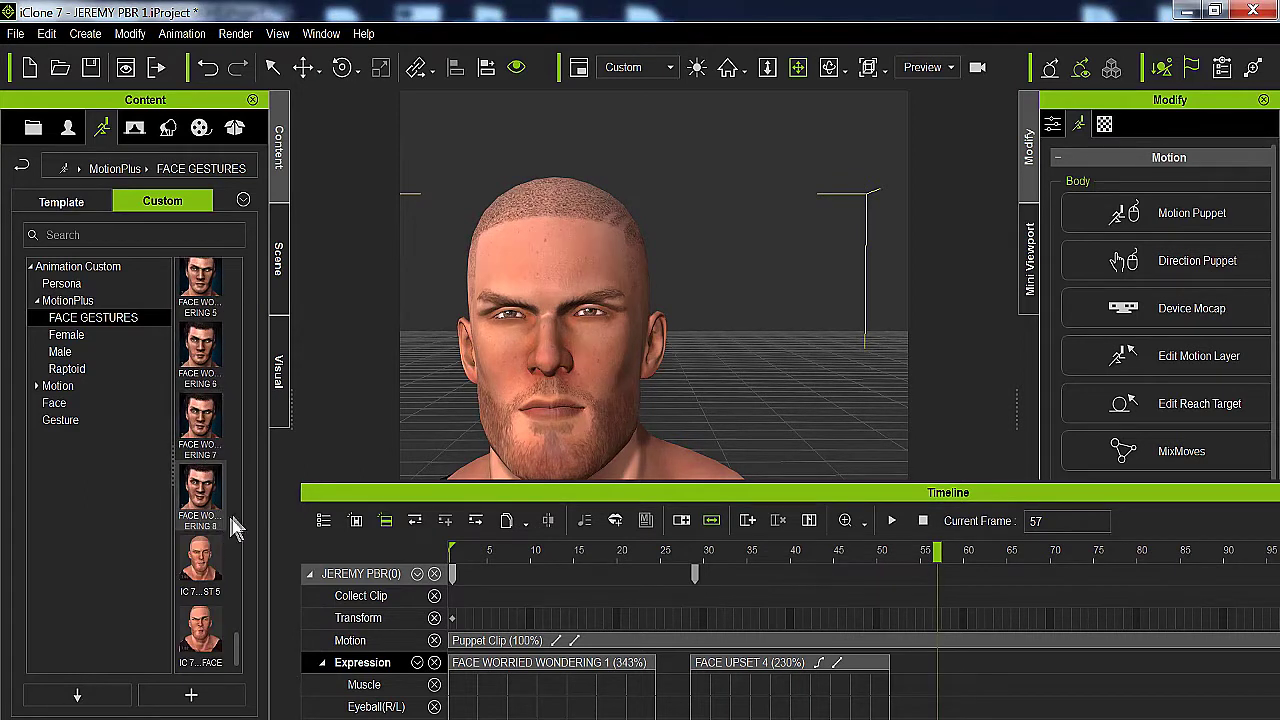
double_click(200, 490)
key(space)
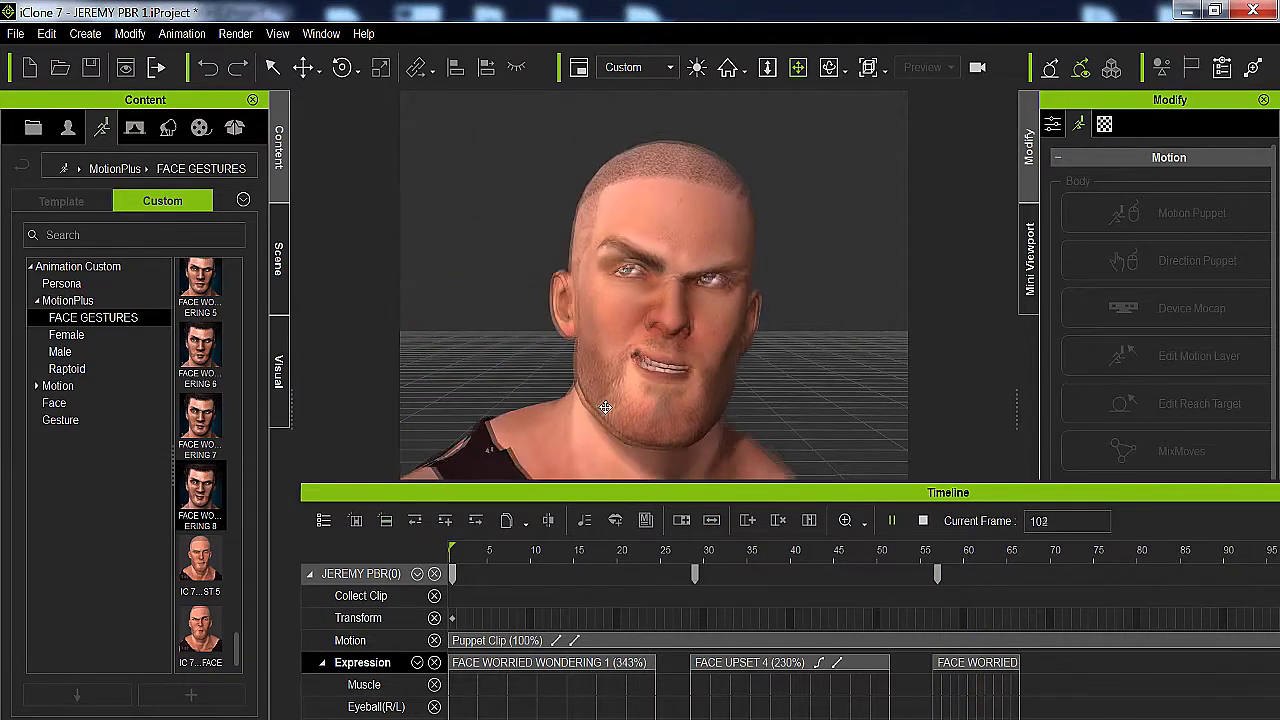
key(space)
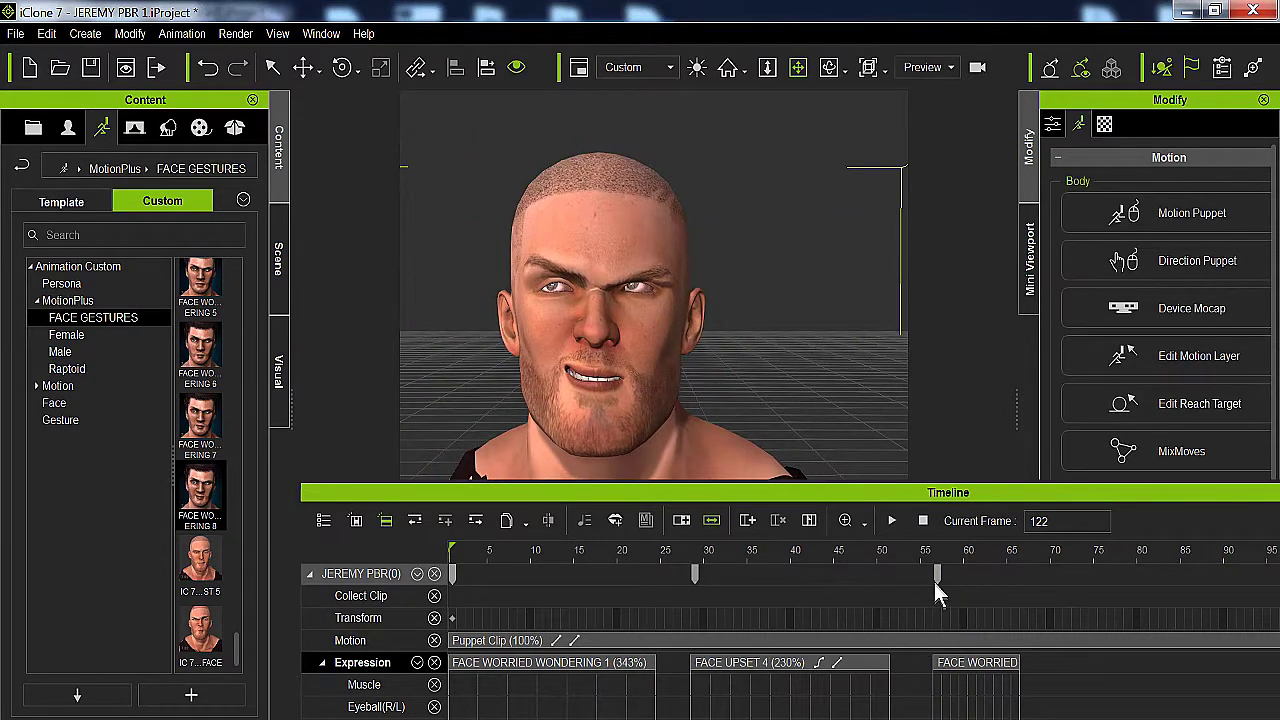
click(967, 668)
drag(1018, 668, 1178, 671)
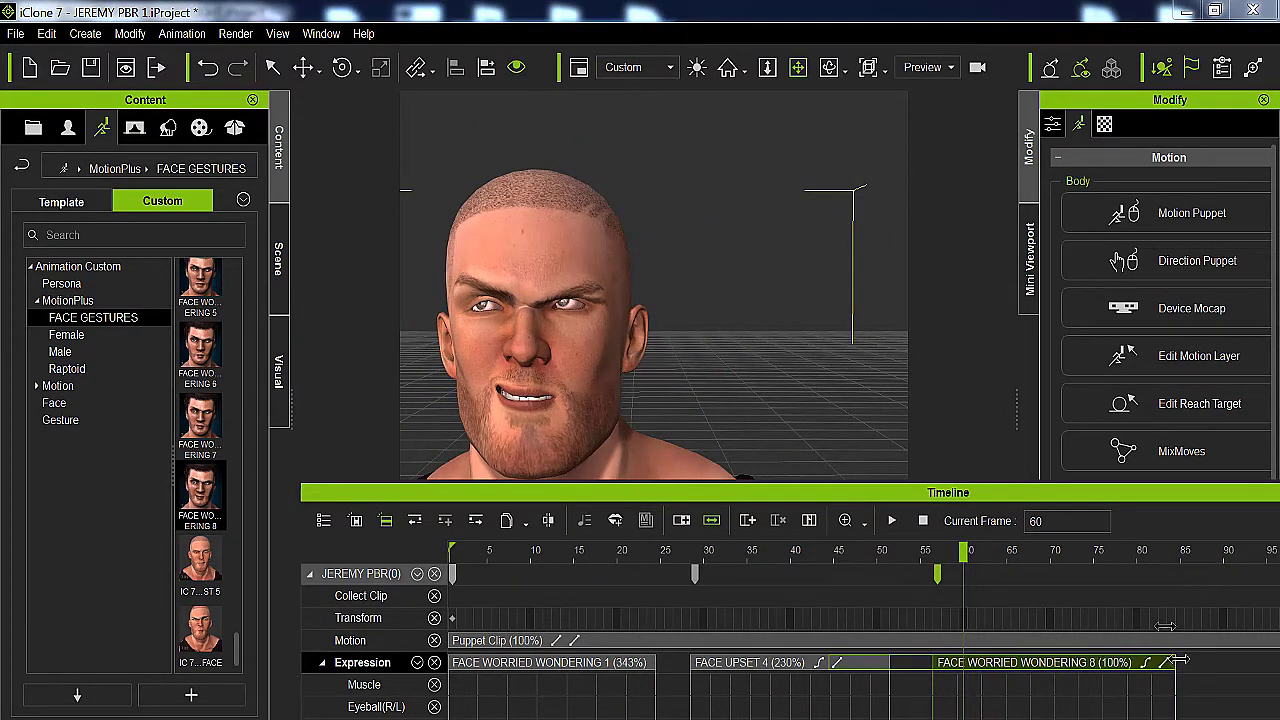
Reorder the Expression clips so FACE WORRIED WONDERING 8 starts at frame 29 and FACE UPSET 4 at about frame 63, and play them
drag(820, 497, 566, 475)
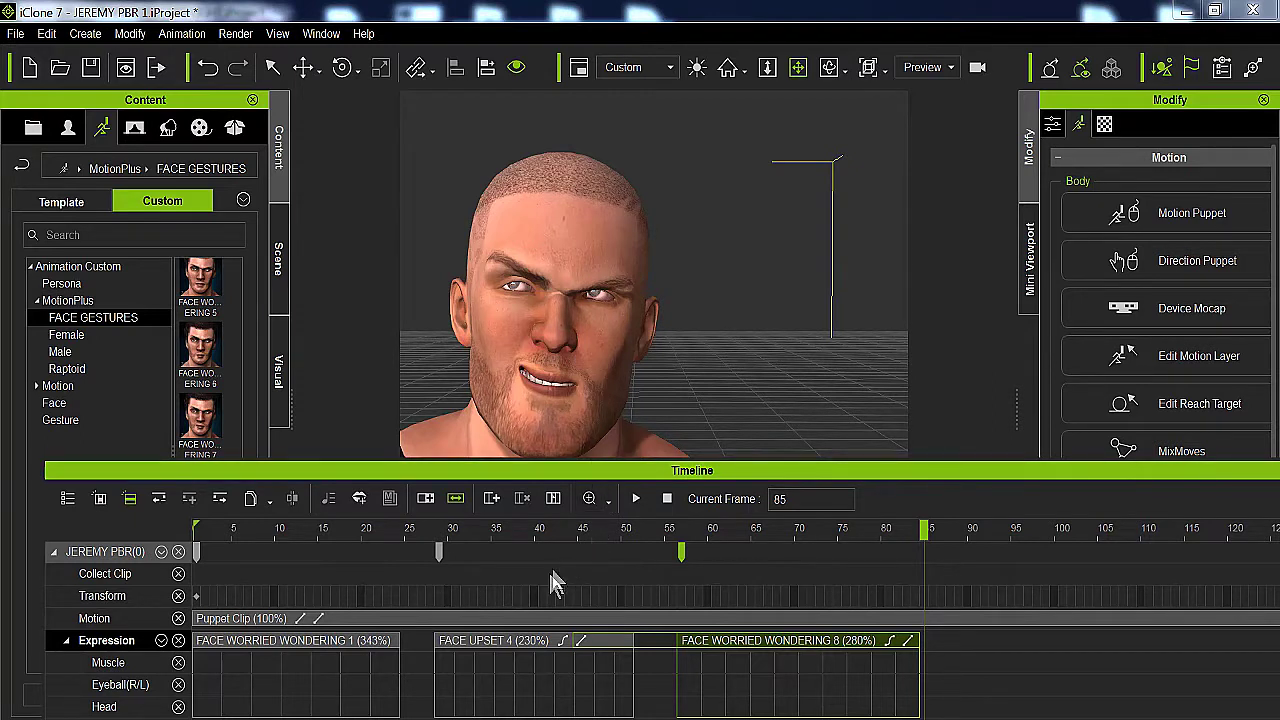
mouse_move(742, 645)
mouse_down()
mouse_move(1020, 643)
mouse_move(748, 650)
mouse_up()
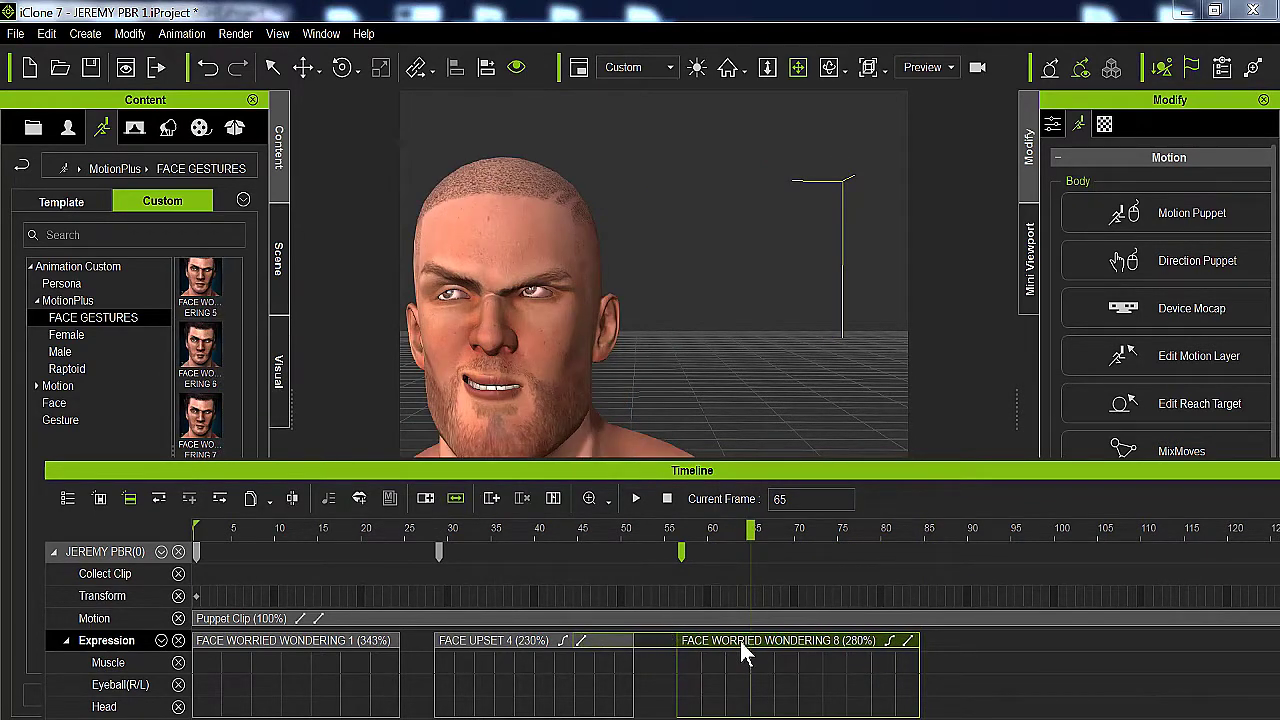
drag(756, 641, 721, 641)
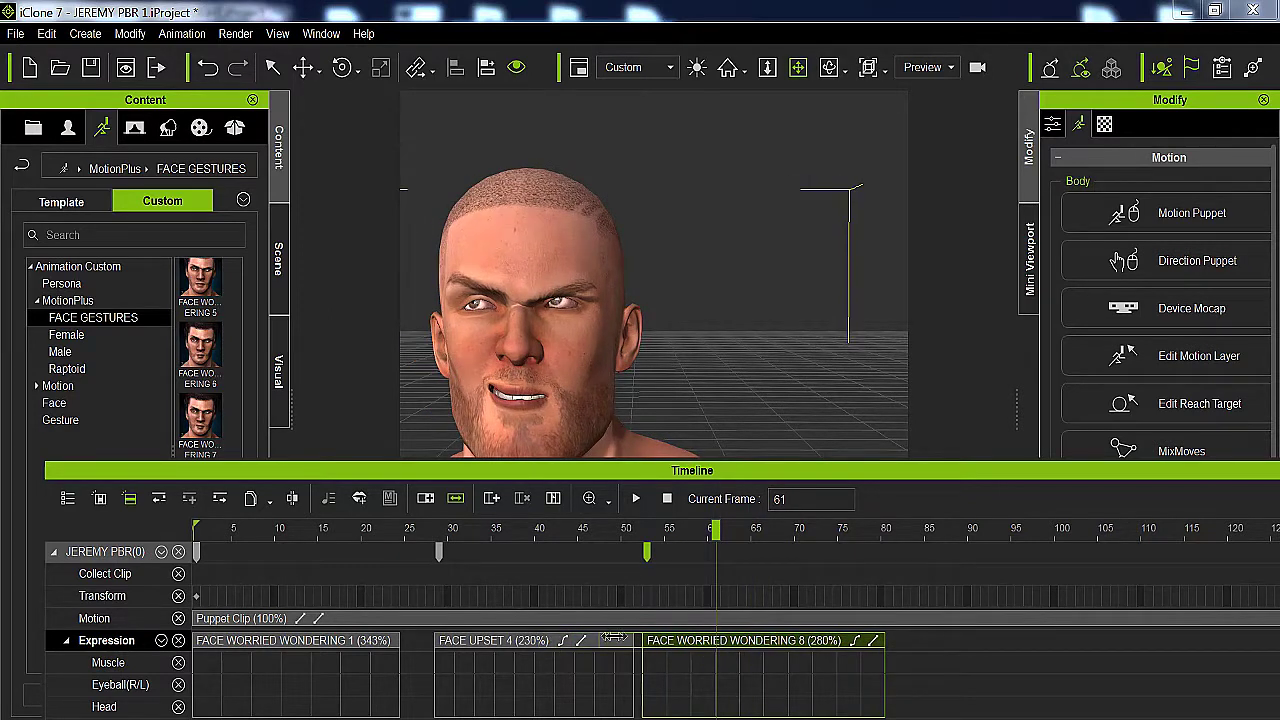
drag(517, 646, 1065, 655)
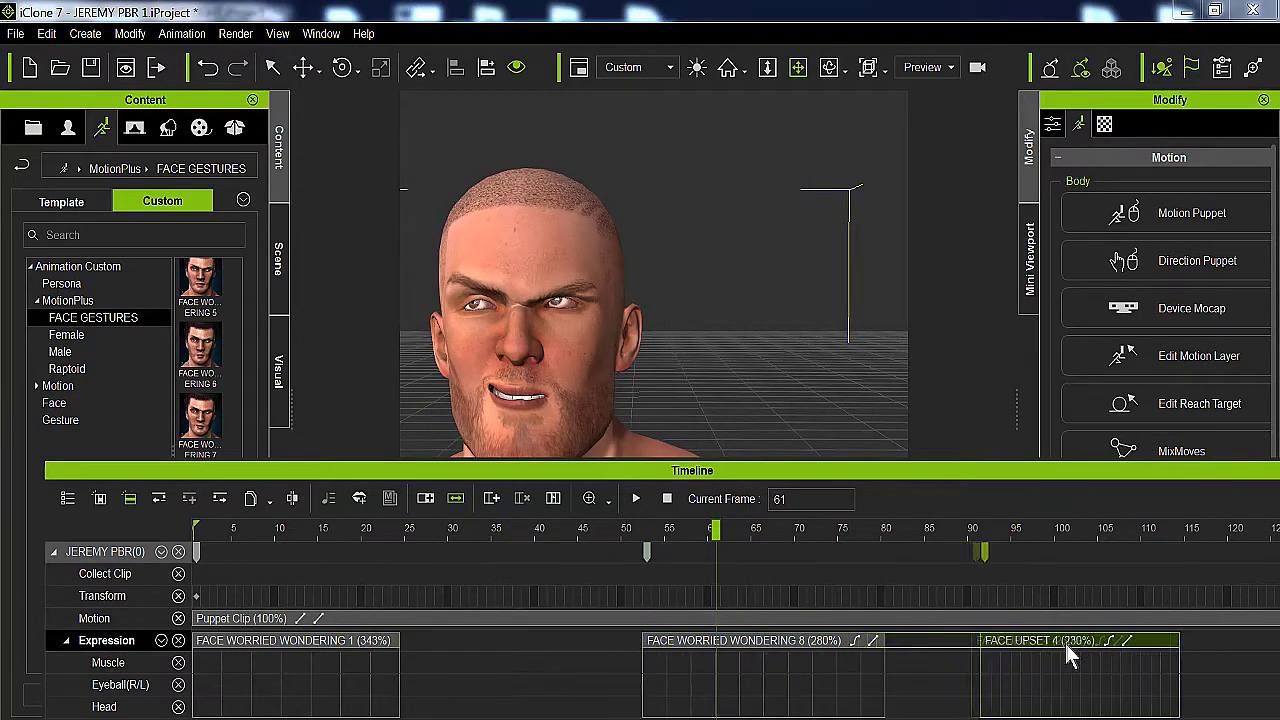
click(1065, 655)
drag(810, 643, 612, 652)
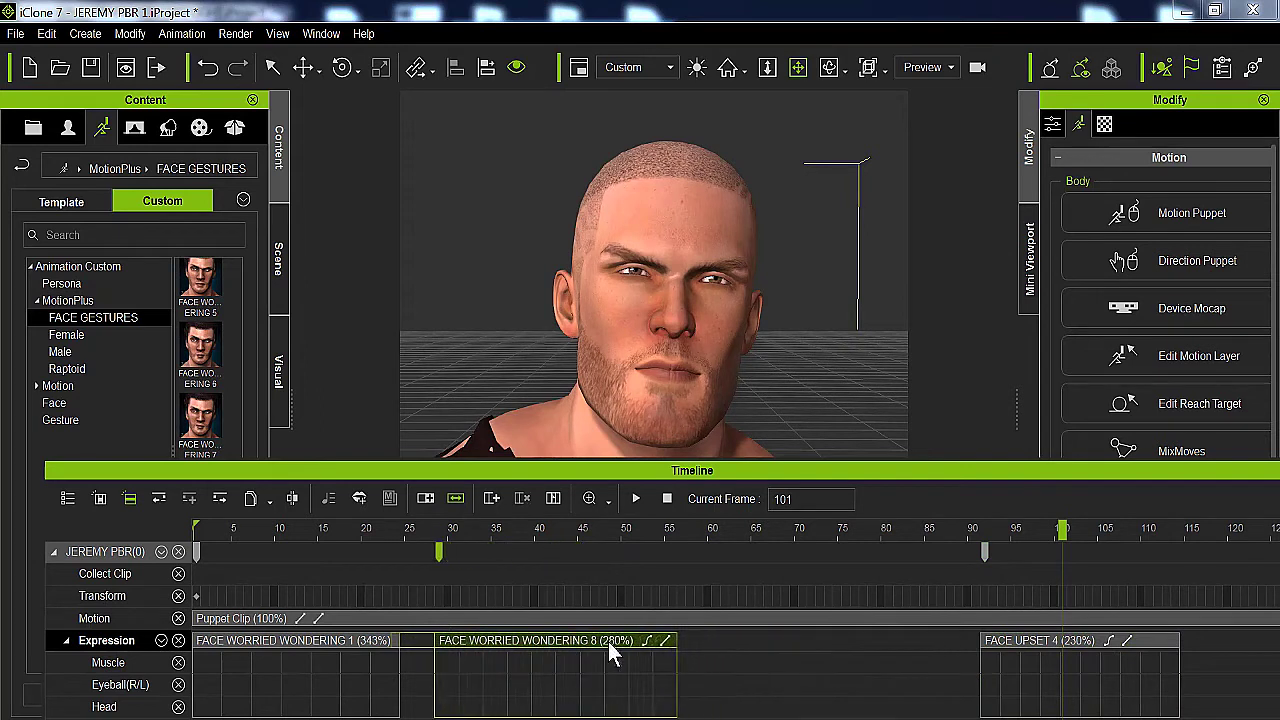
click(612, 652)
drag(1013, 641, 764, 654)
click(633, 499)
click(633, 499)
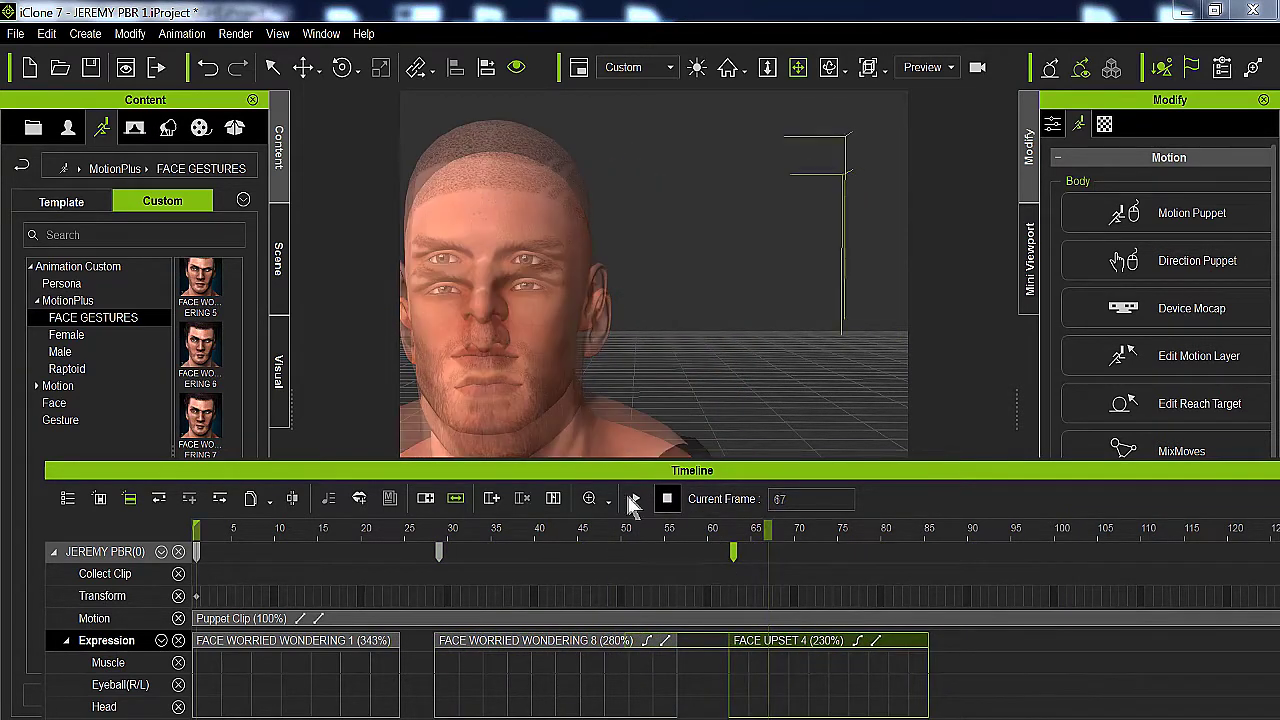
Shorten FACE WORRIED WONDERING 8 to end at about frame 38, move FACE UPSET 4 to about frame 46, and play the animation
click(572, 646)
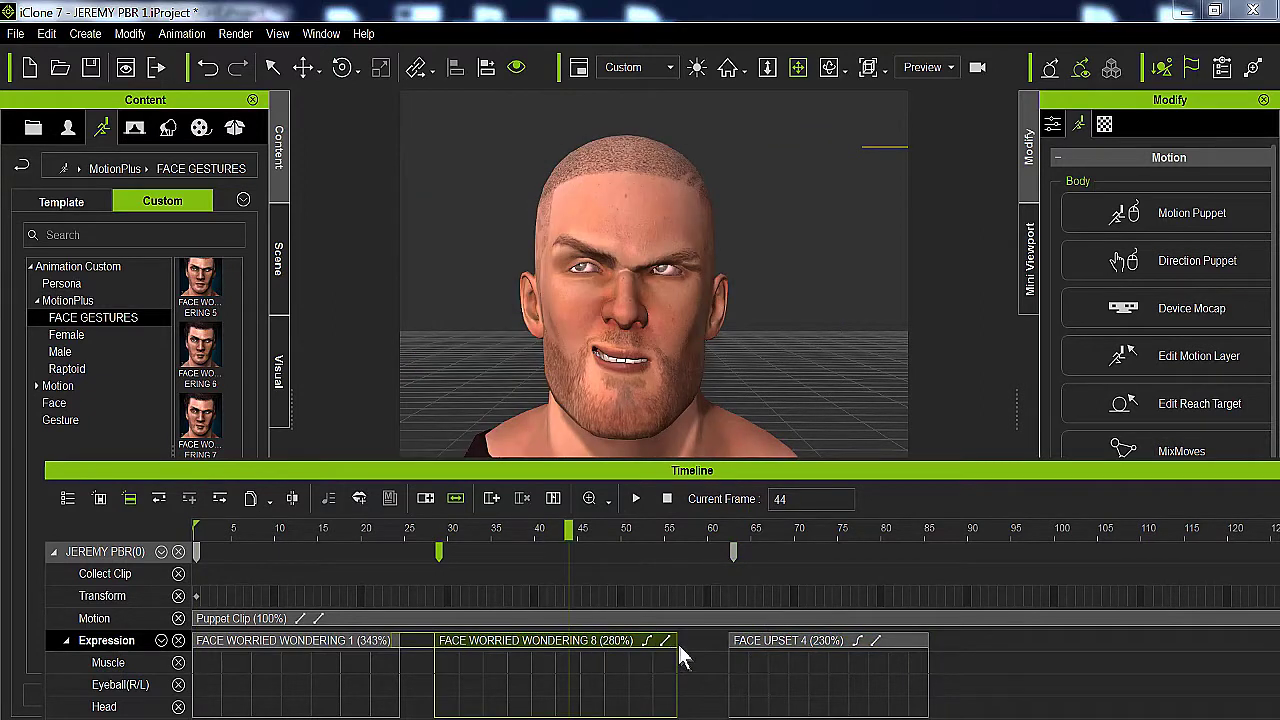
drag(677, 640, 520, 641)
drag(752, 641, 610, 646)
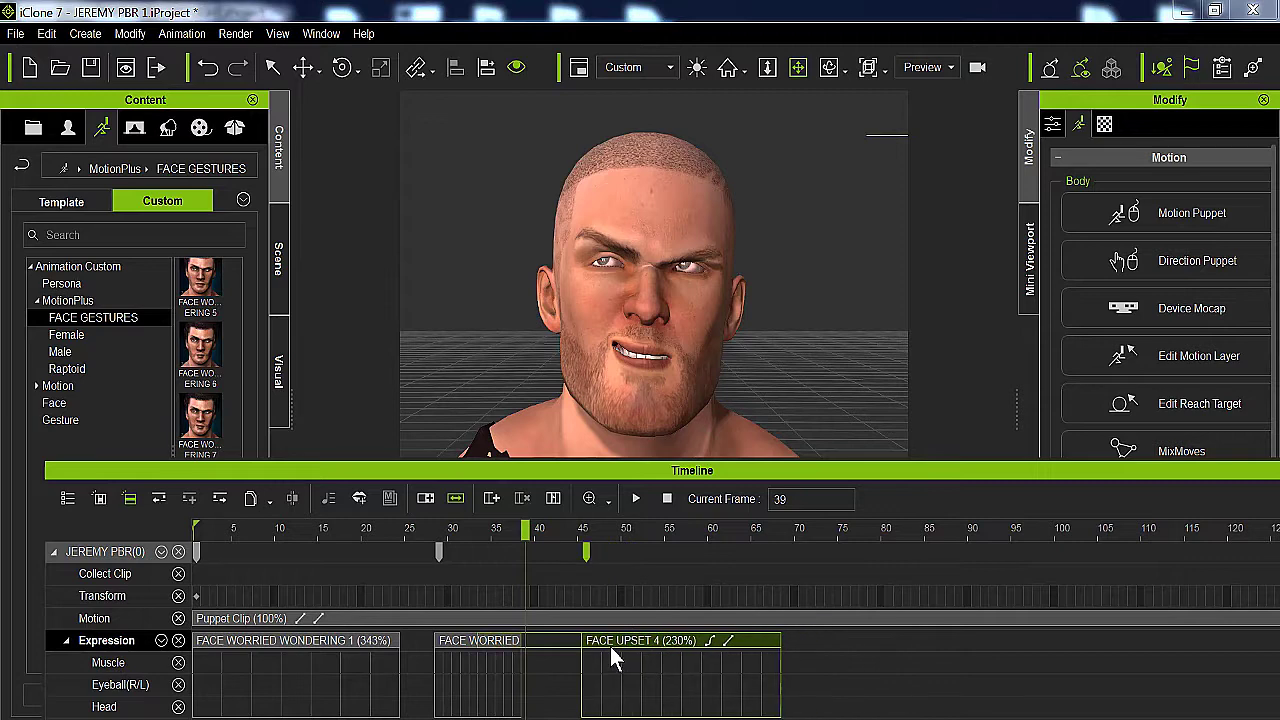
click(635, 498)
click(638, 498)
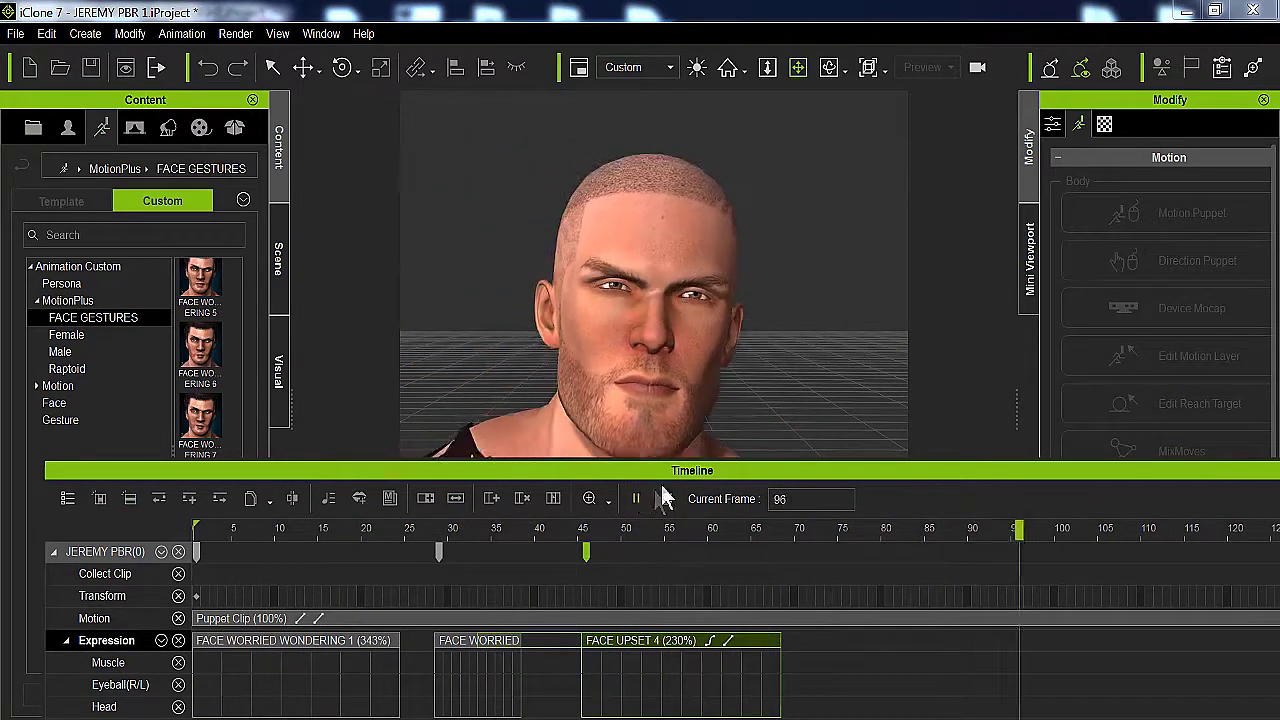
Stretch FACE WORRIED WONDERING 8 to 640%, move FACE UPSET 4 to start at about frame 102, and play the animation from frame 1
drag(672, 468, 386, 440)
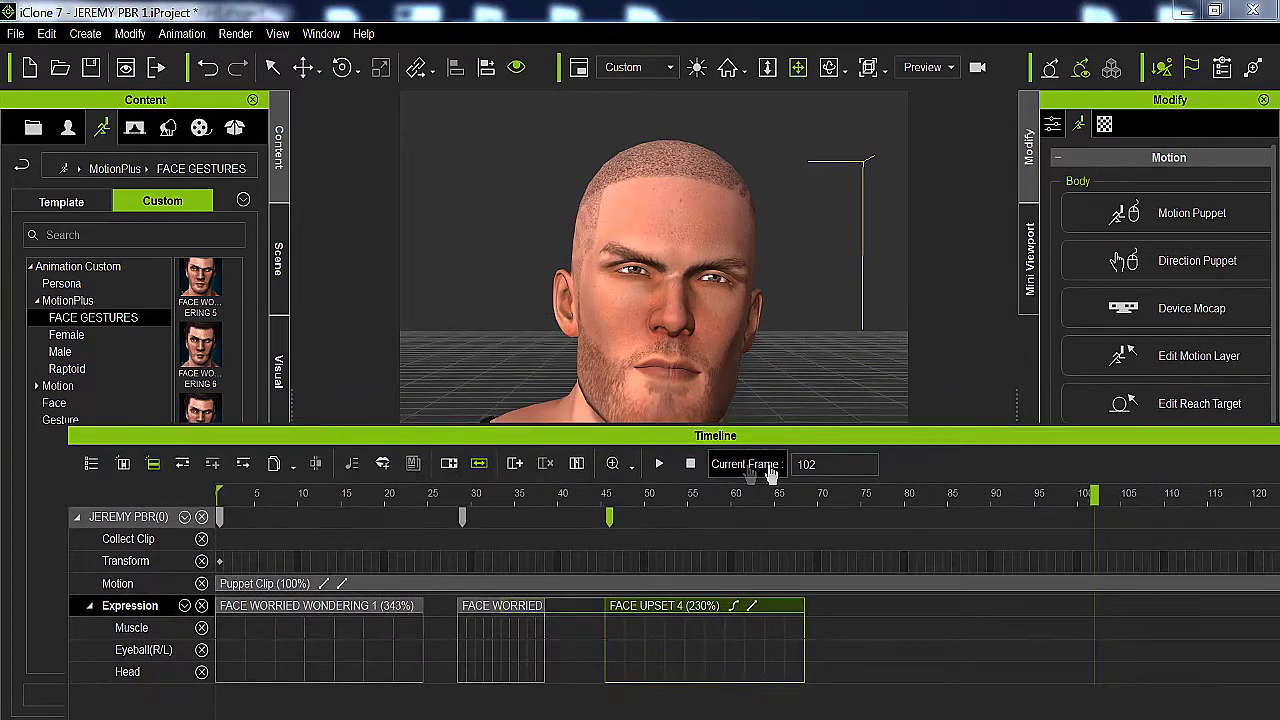
drag(656, 610, 840, 620)
drag(545, 606, 870, 606)
click(913, 609)
drag(948, 607, 989, 625)
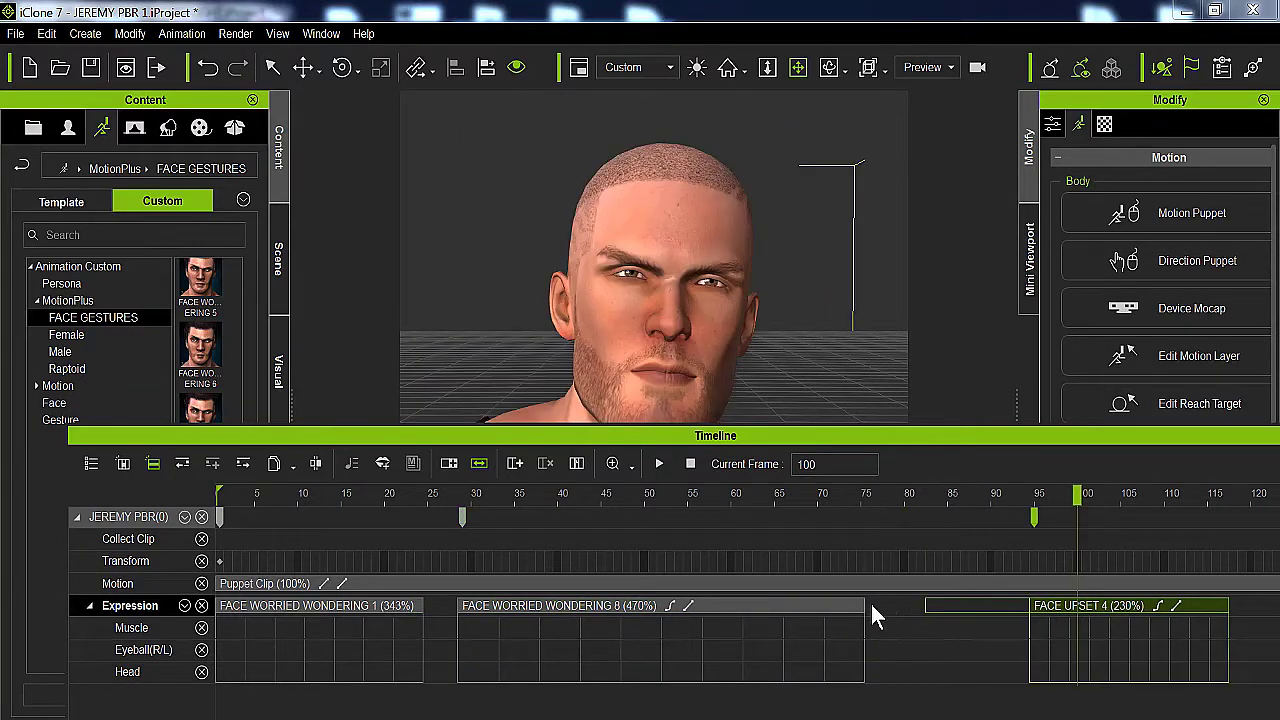
drag(866, 601, 1012, 603)
right_click(996, 598)
drag(911, 427, 642, 427)
drag(796, 608, 860, 600)
drag(731, 437, 1002, 489)
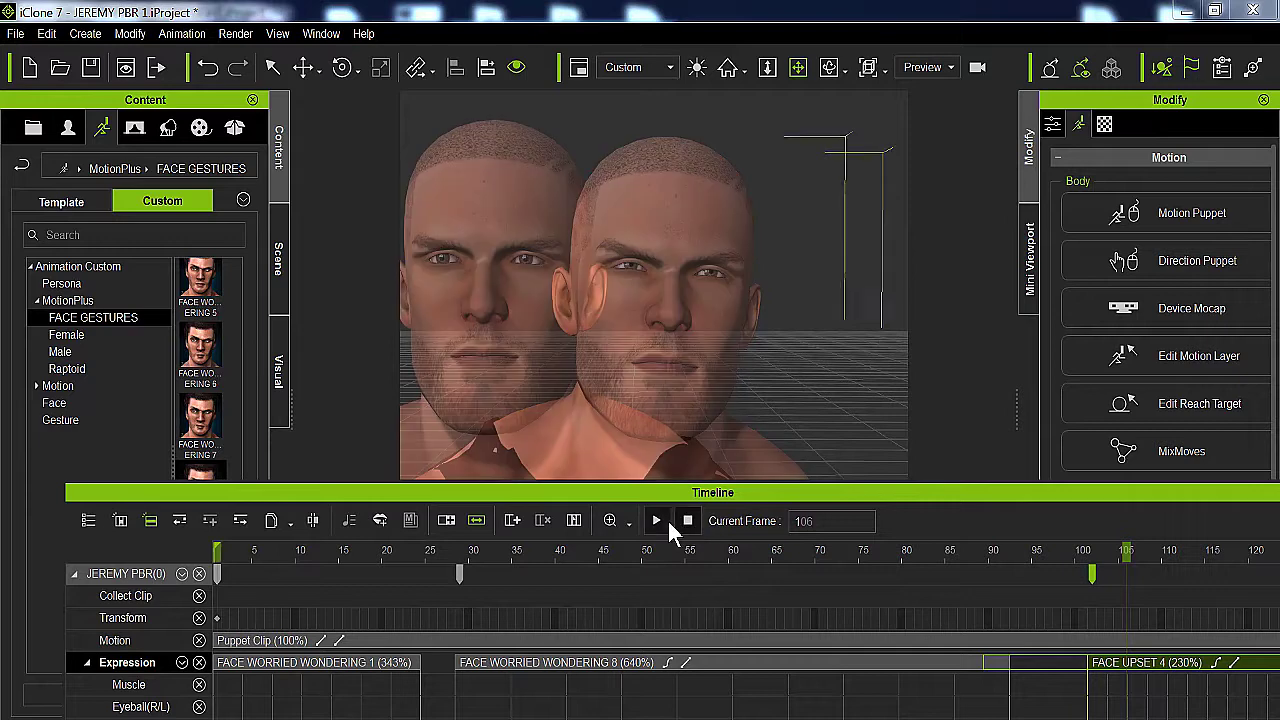
click(662, 521)
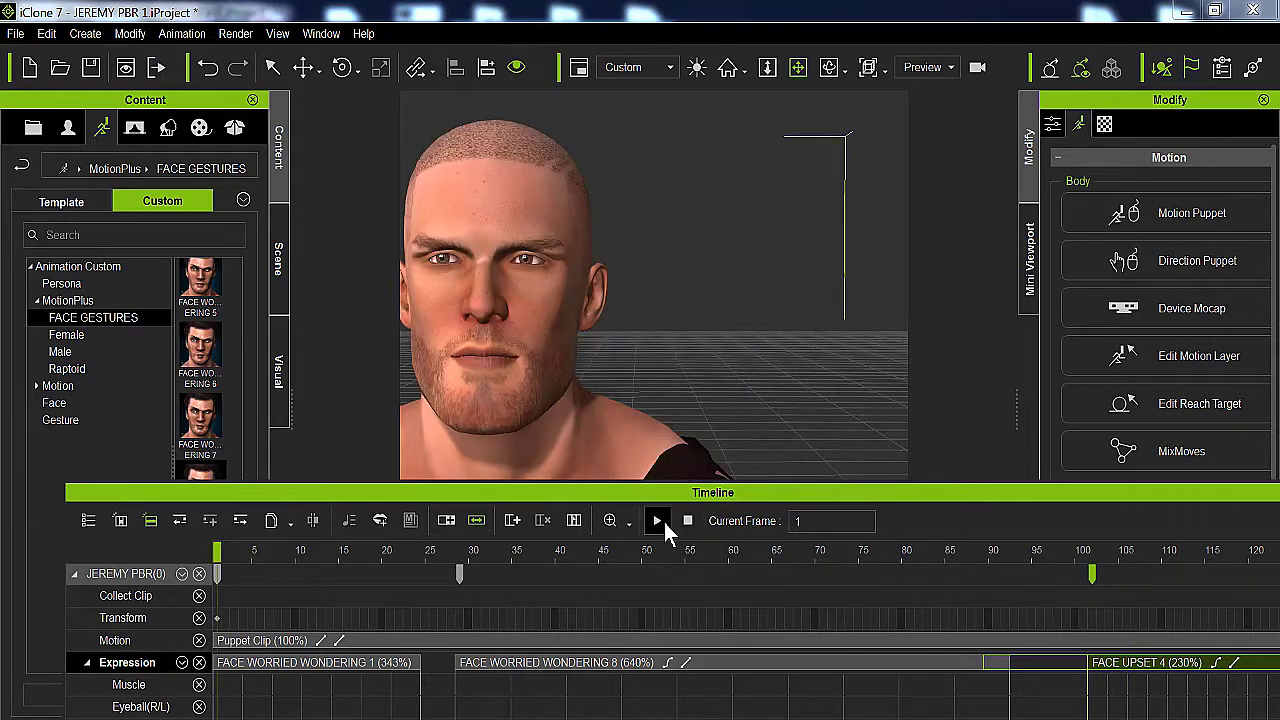